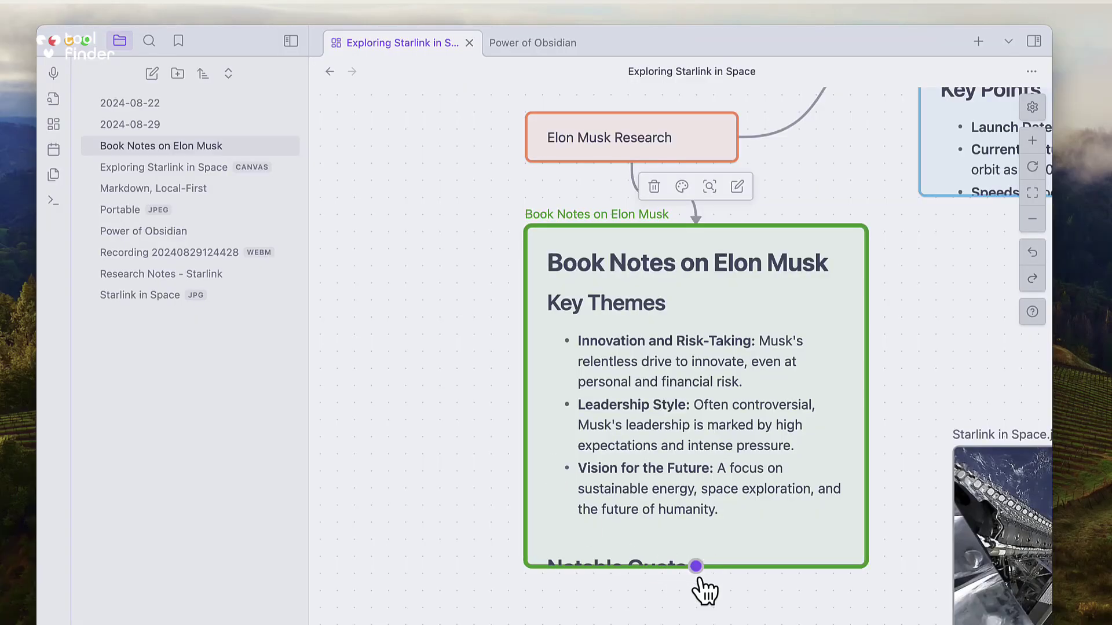
- Enlarge the Book Notes on Elon Musk card on the canvas so it shows more
{"action": "left_click_drag", "start_coordinate": [699, 579], "coordinate": [724, 620]}
{"action": "key", "text": "Escape"}
{"action": "scroll", "coordinate": [780, 411], "scroll_direction": "down", "scroll_amount": 10}
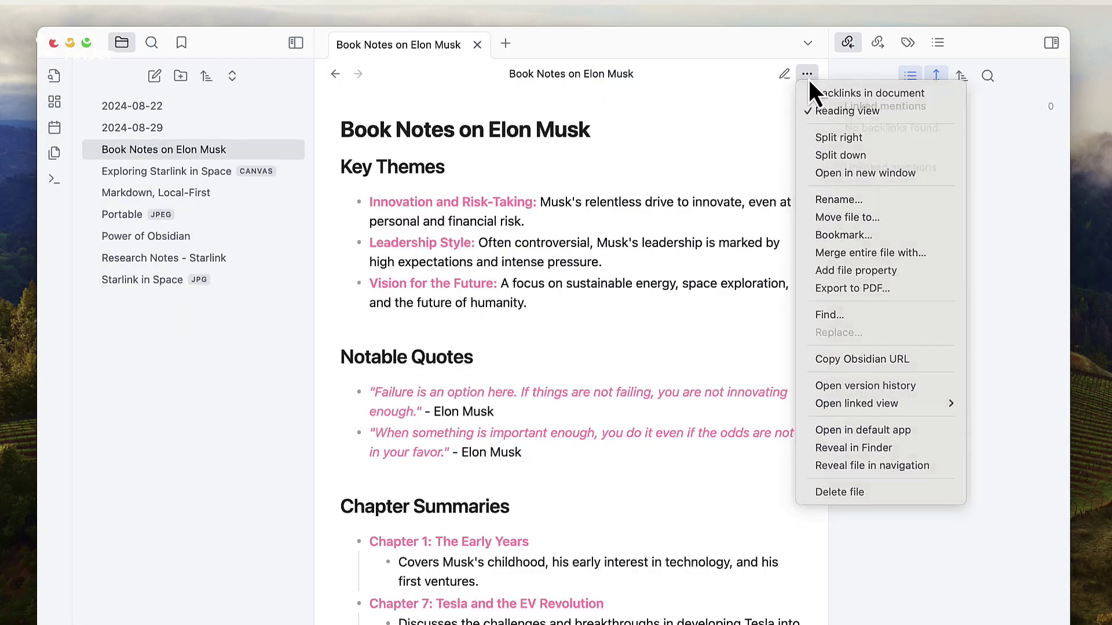
- Split the note into a second pane and open the Exploring Starlink in Space canvas, moving Research Notes - Starlink
{"action": "left_click", "coordinate": [808, 77]}
{"action": "left_click", "coordinate": [808, 78]}
{"action": "left_click", "coordinate": [828, 136]}
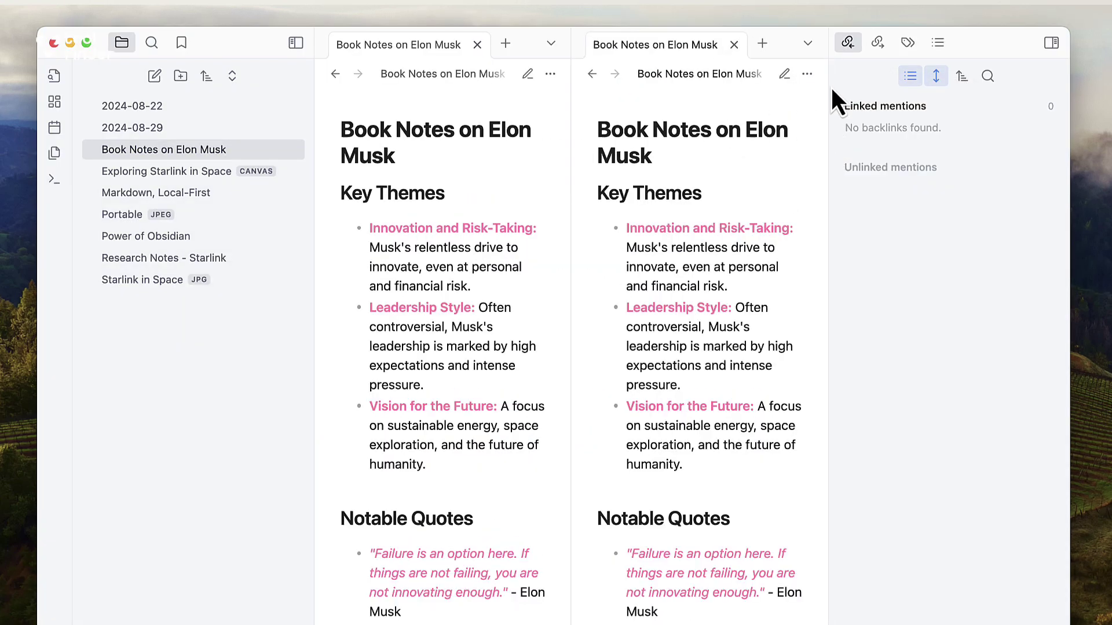
{"action": "left_click", "coordinate": [182, 171]}
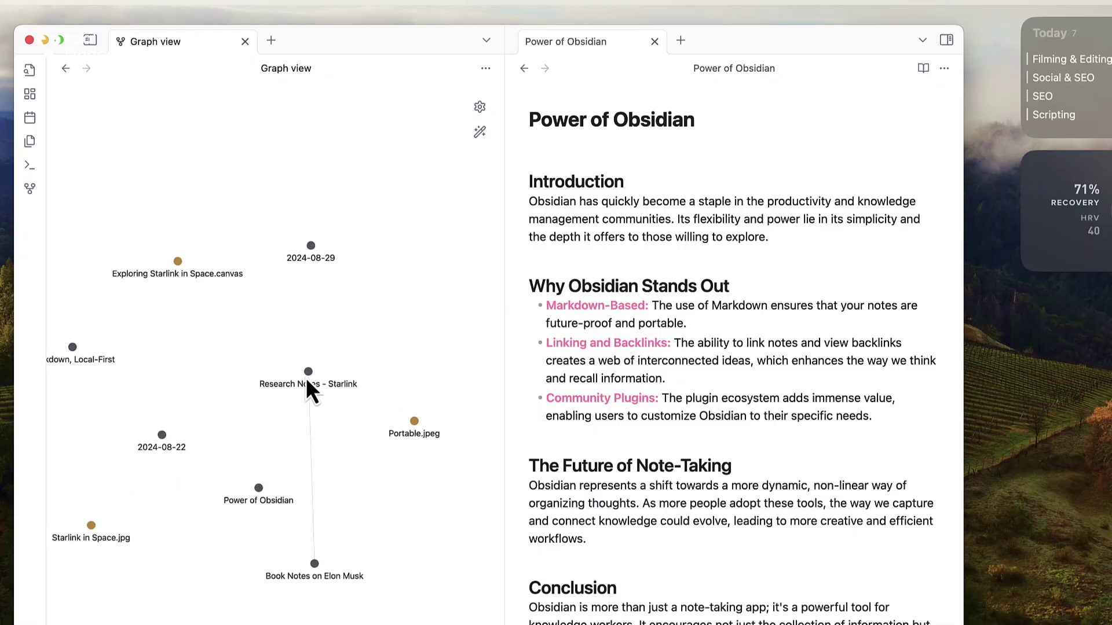
{"action": "left_click_drag", "start_coordinate": [307, 380], "coordinate": [347, 462]}
- Switch off Attachments in the graph view's filter settings
{"action": "left_click", "coordinate": [489, 110]}
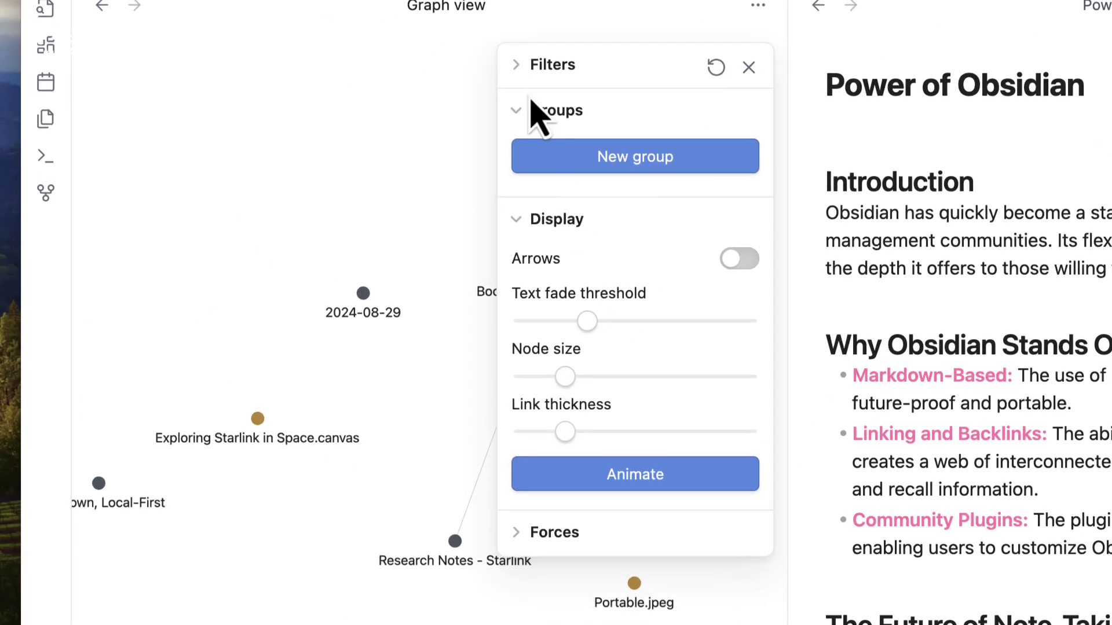
{"action": "left_click", "coordinate": [524, 67]}
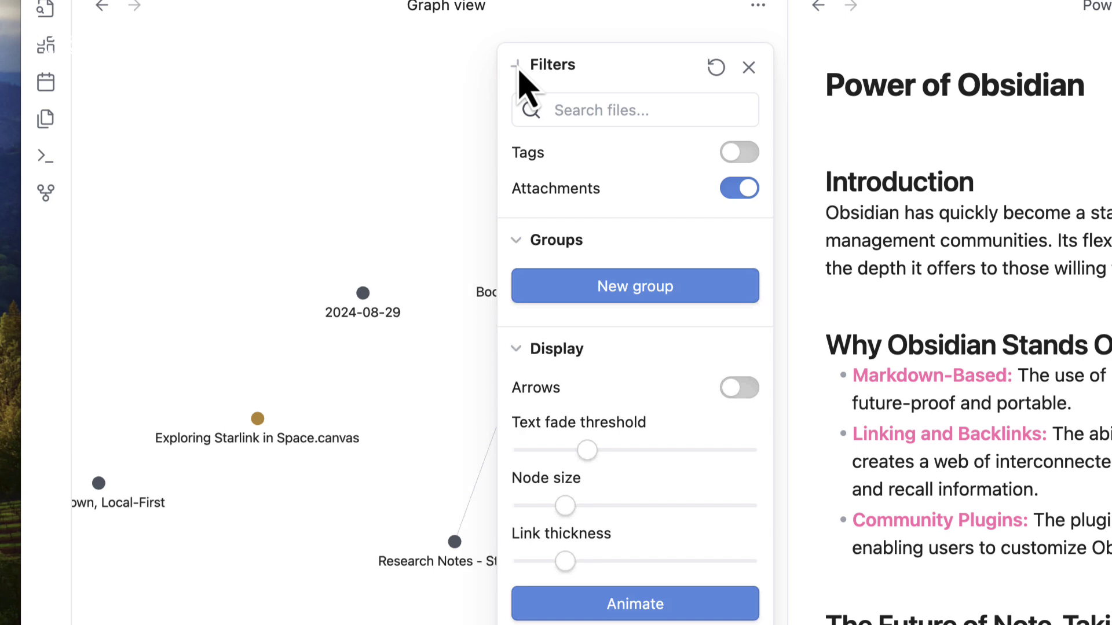
{"action": "left_click", "coordinate": [741, 188]}
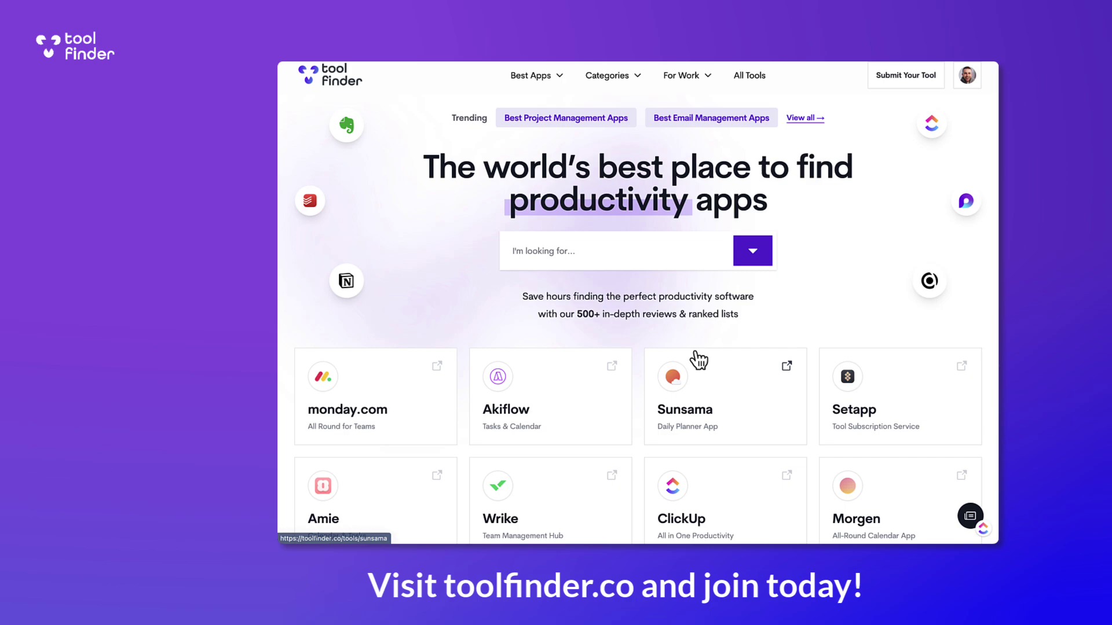
- Browse the Tool Finder homepage and scroll through the Sunsama review page
{"action": "scroll", "coordinate": [695, 360], "scroll_direction": "down", "scroll_amount": 3}
{"action": "left_click", "coordinate": [724, 273]}
{"action": "scroll", "coordinate": [1012, 229], "scroll_direction": "down", "scroll_amount": 20}
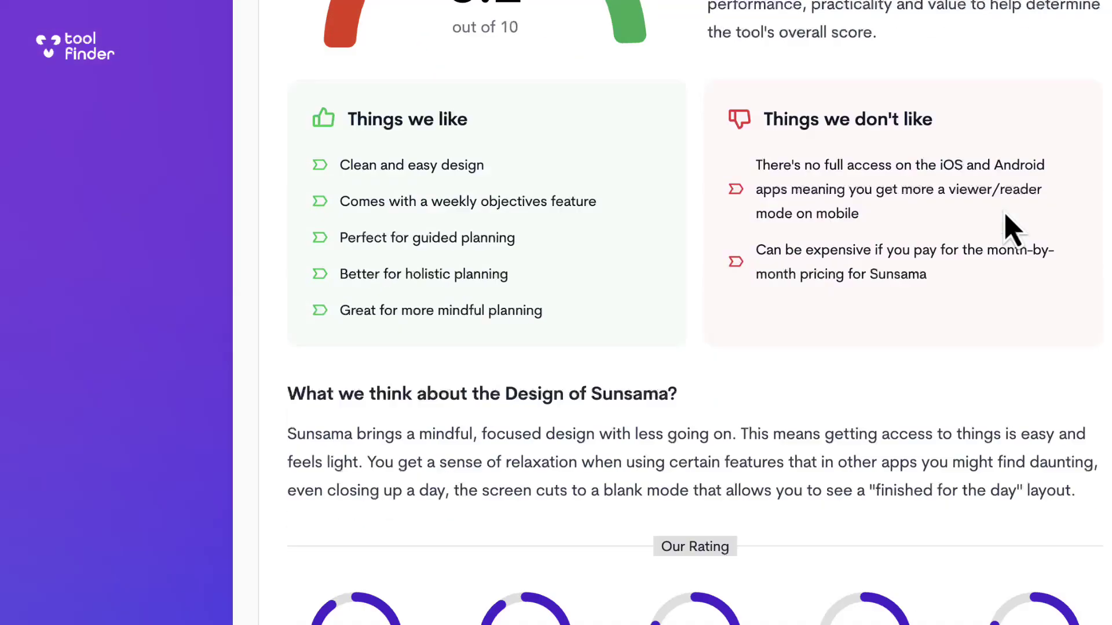
{"action": "scroll", "coordinate": [1006, 228], "scroll_direction": "up", "scroll_amount": 6}
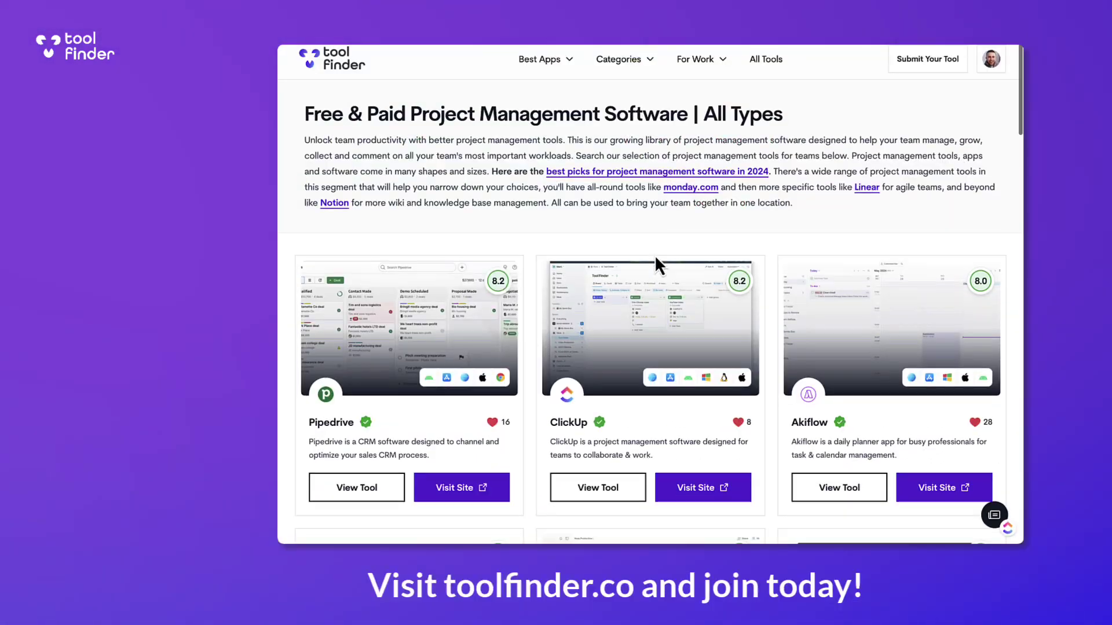
{"action": "scroll", "coordinate": [654, 255], "scroll_direction": "down", "scroll_amount": 2}
{"action": "scroll", "coordinate": [659, 264], "scroll_direction": "down", "scroll_amount": 10}
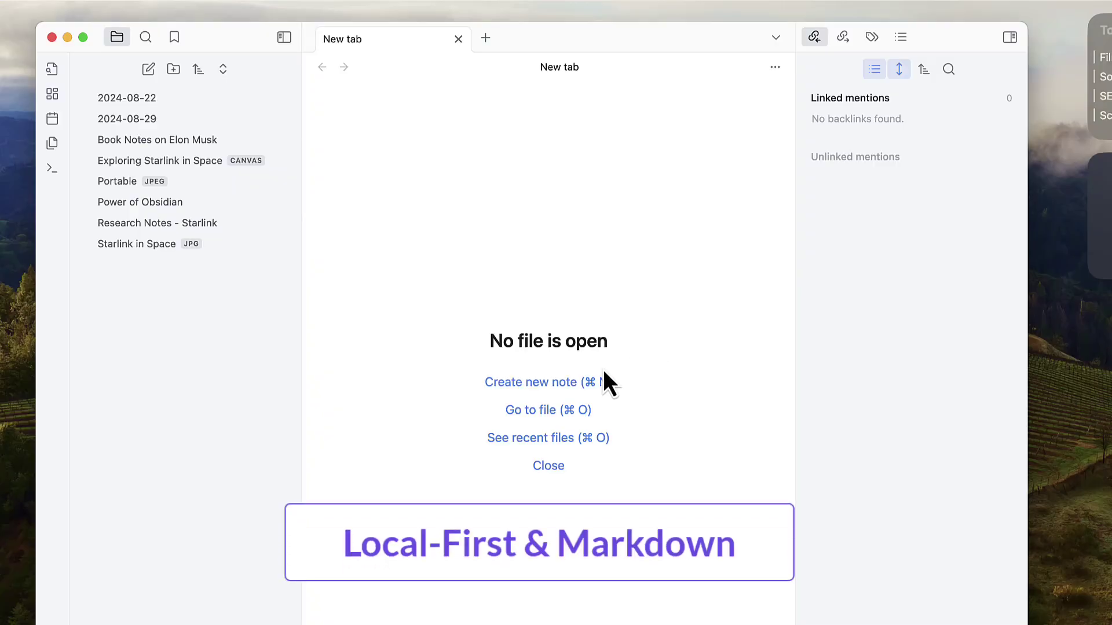
- Create a new note titled 'Markdown, Local-First' with a '## Note Header' heading
{"action": "left_click", "coordinate": [565, 384]}
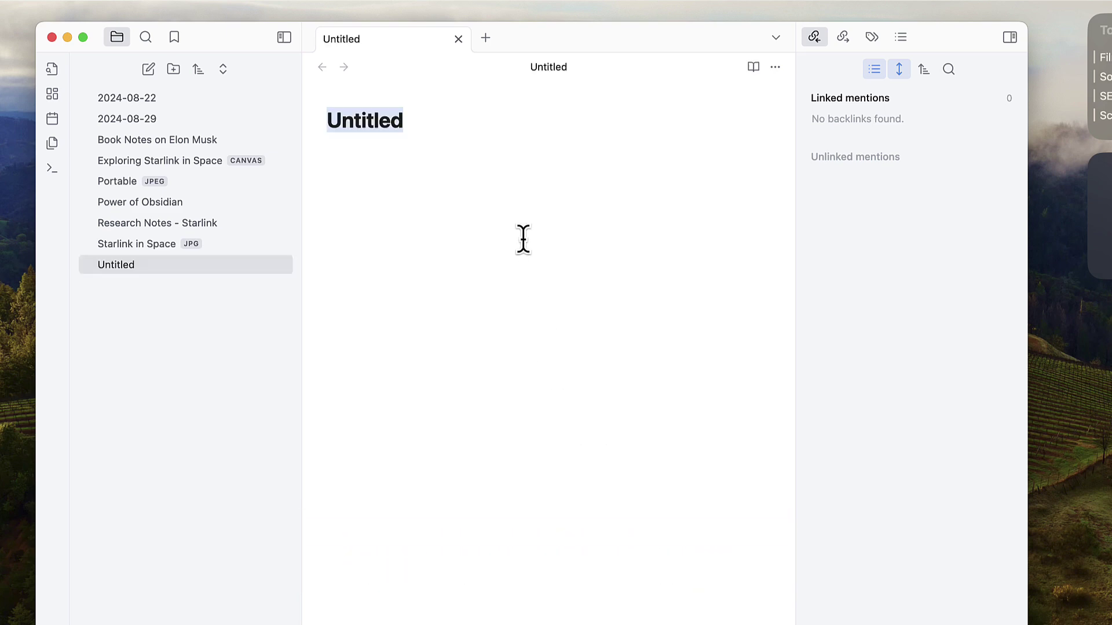
{"action": "type", "text": "Markdown, Local-Fi"}
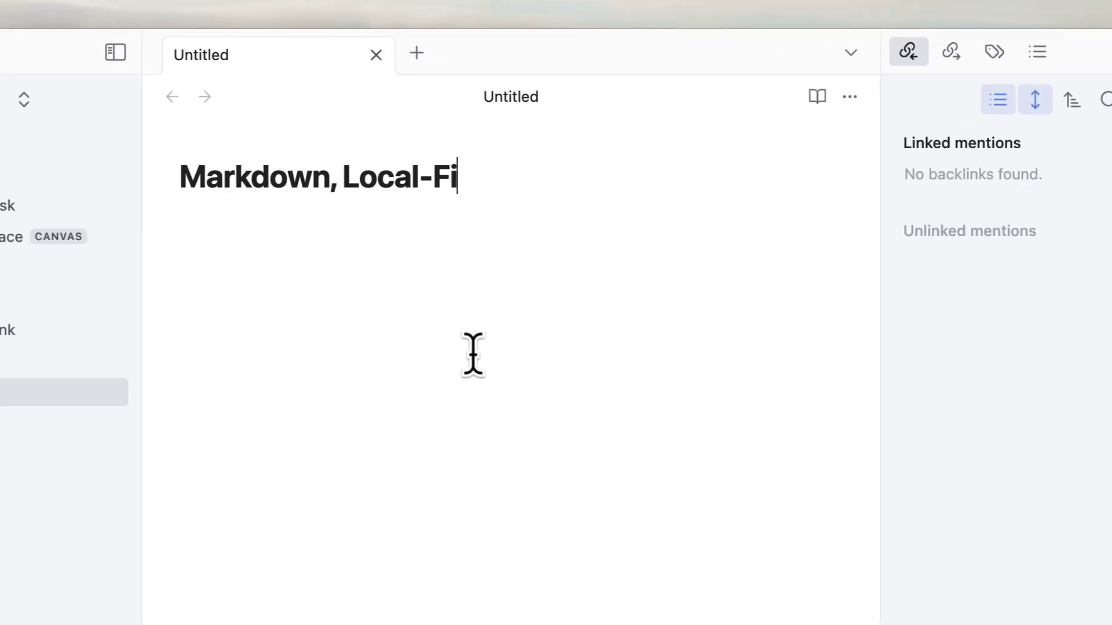
{"action": "type", "text": "rst"}
{"action": "key", "text": "Return"}
{"action": "type", "text": "## "}
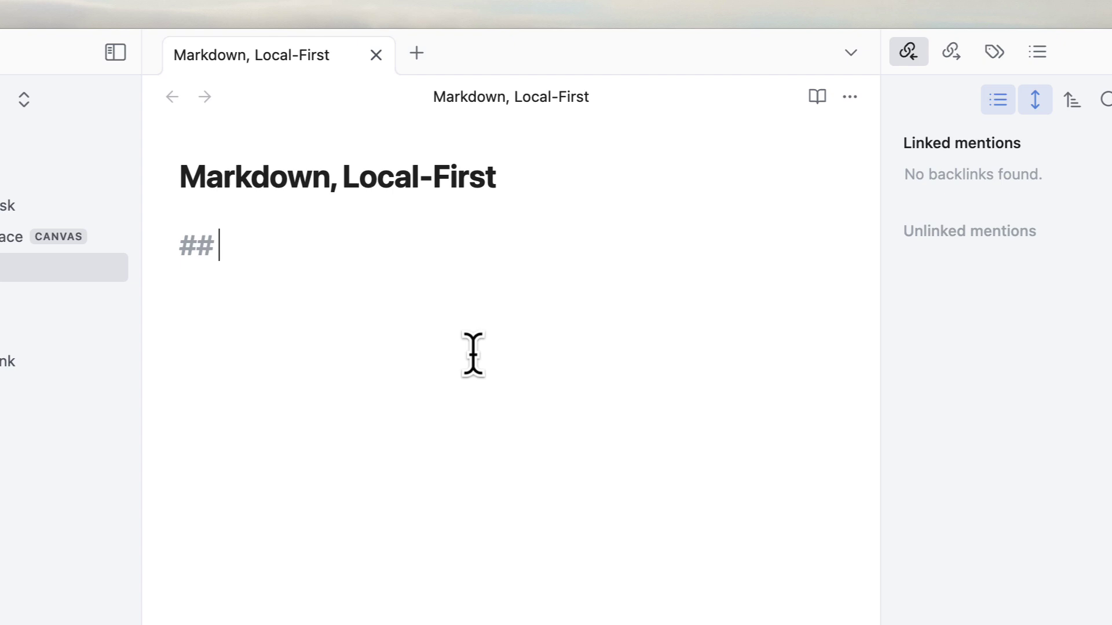
{"action": "type", "text": "Note Hea"}
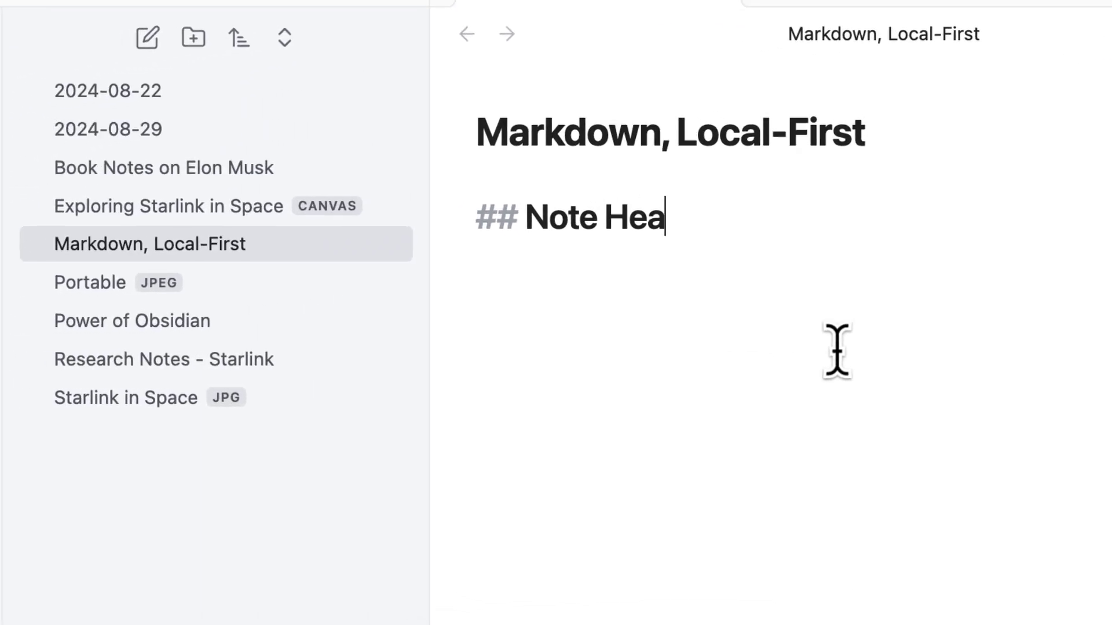
{"action": "type", "text": "der"}
{"action": "key", "text": "Return"}
{"action": "key", "text": "Return"}
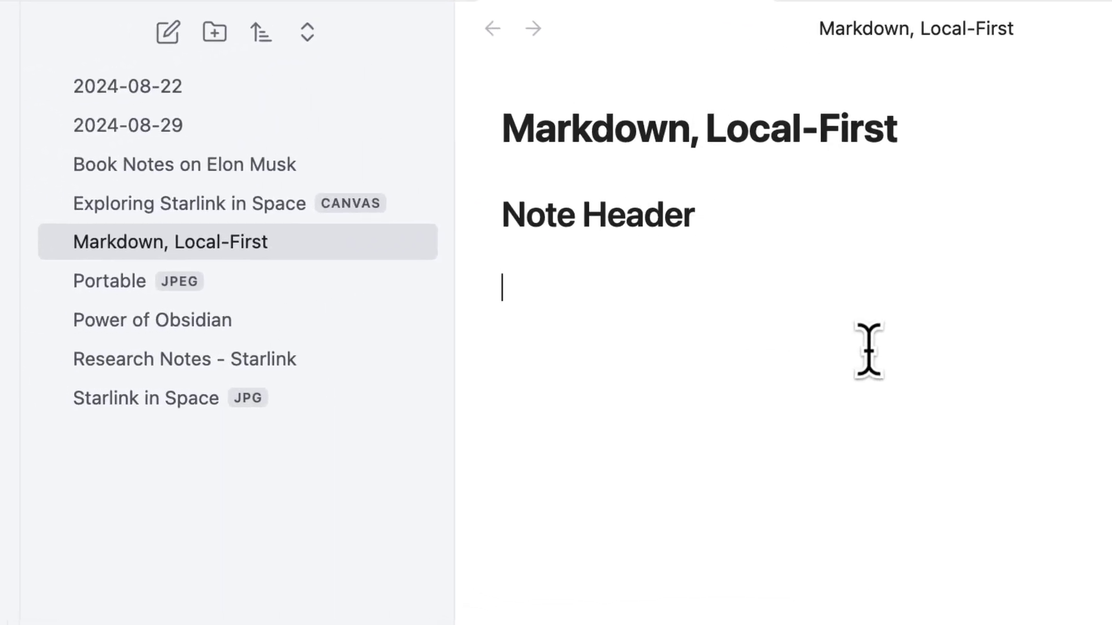
- Write the body lines 'Type away. This means you can take notes.' and 'You can move between apps now. File over app concept.'
{"action": "type", "text": "Type away"}
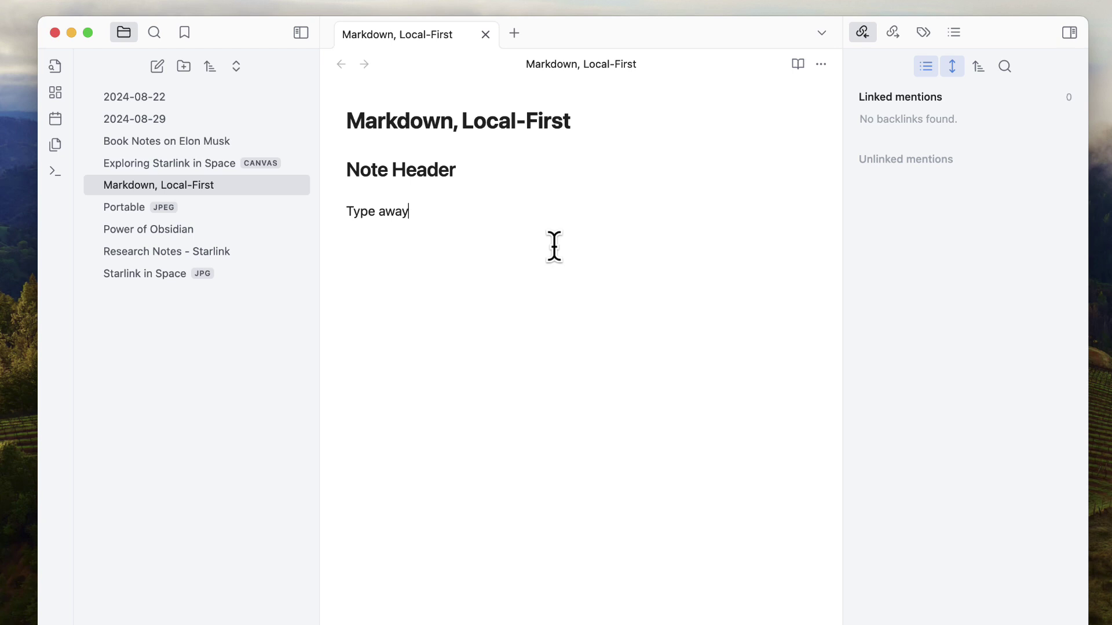
{"action": "type", "text": ". "}
{"action": "type", "text": "This means you can "}
{"action": "type", "text": "take notes."}
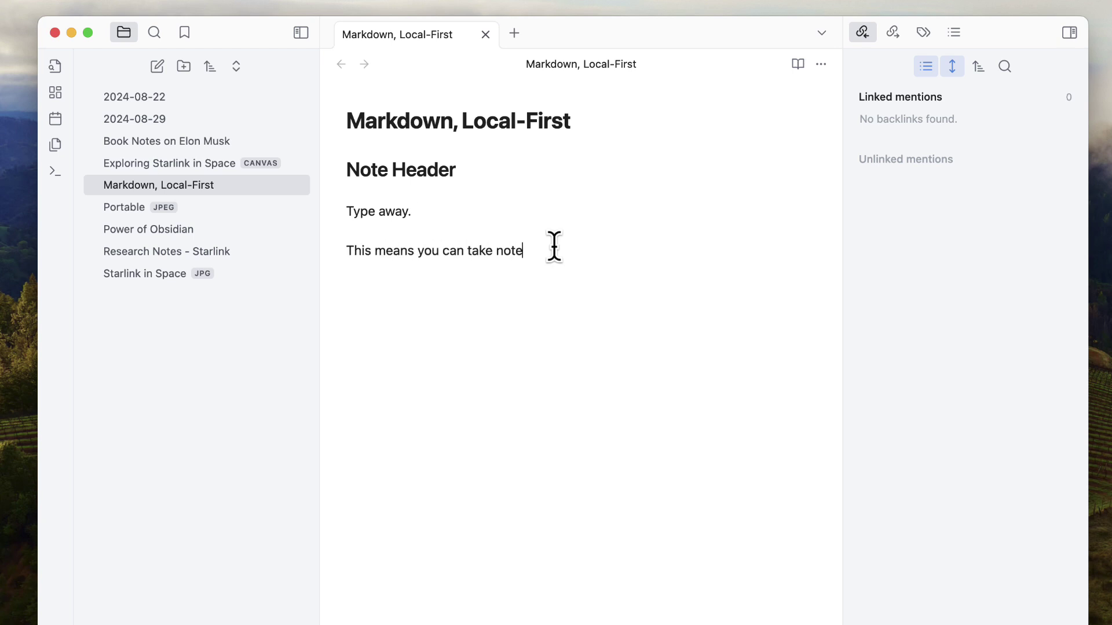
{"action": "key", "text": "Return"}
{"action": "key", "text": "Return"}
{"action": "type", "text": "You can move"}
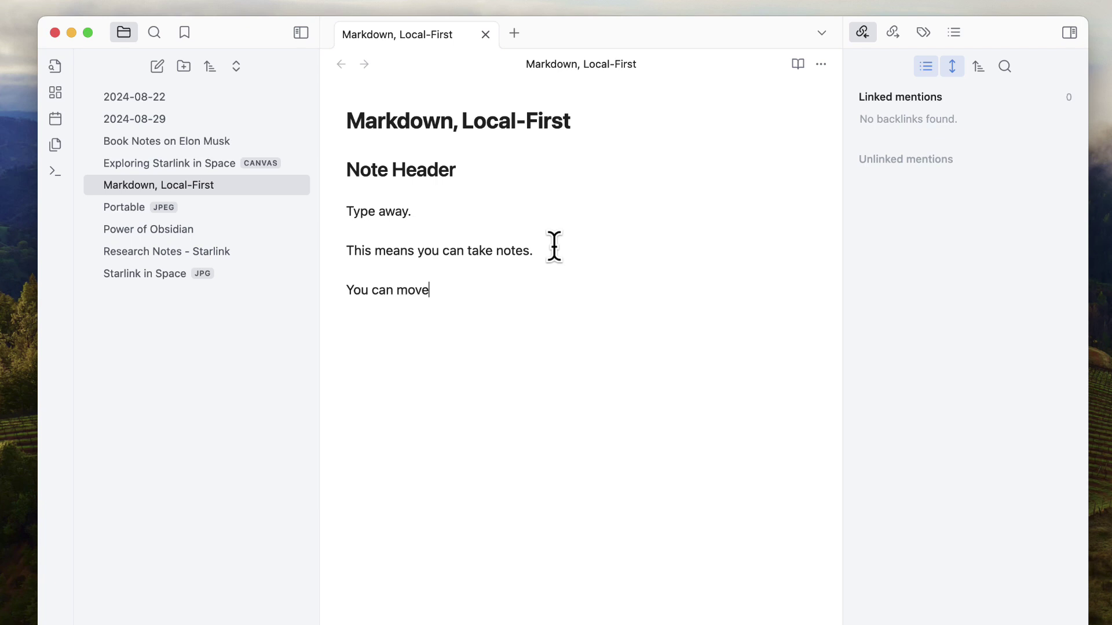
{"action": "type", "text": " between apps now. "}
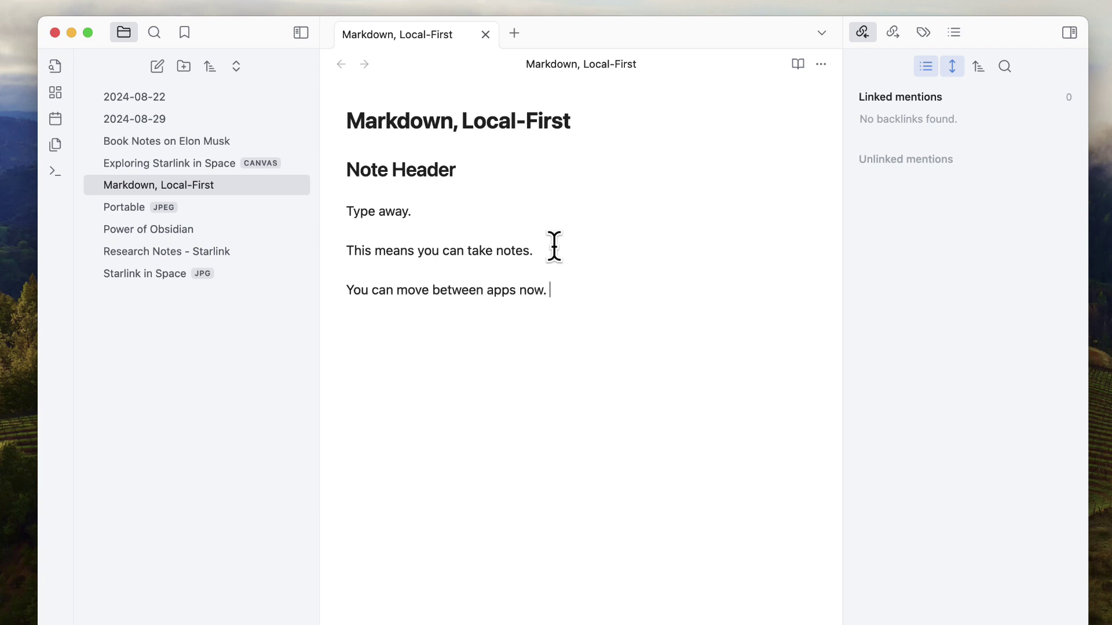
{"action": "type", "text": "File over app concept."}
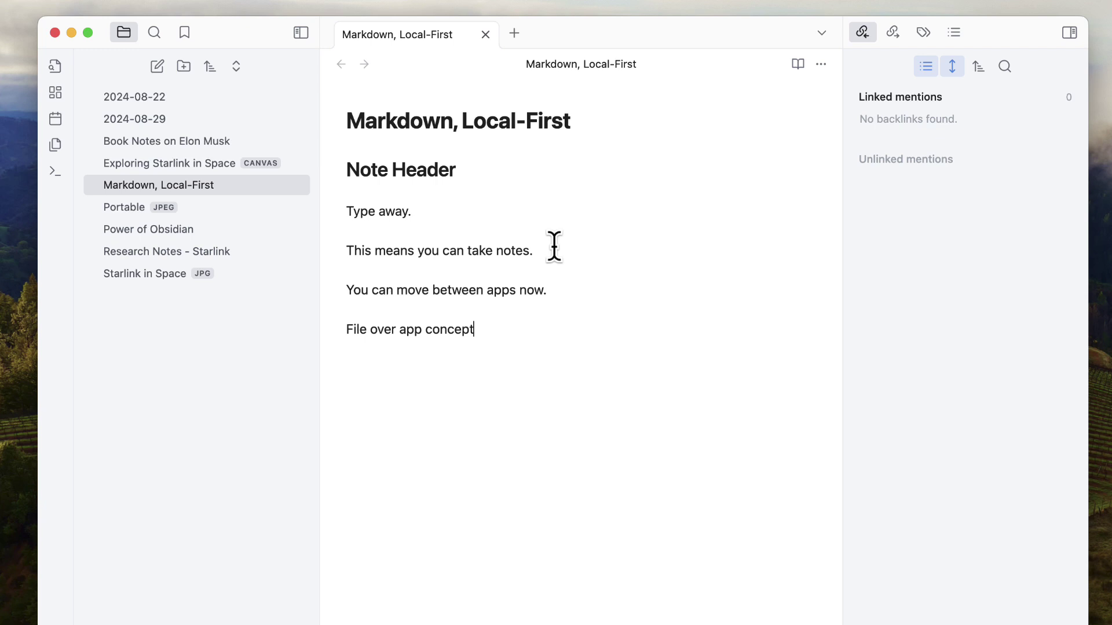
{"action": "left_click", "coordinate": [820, 65]}
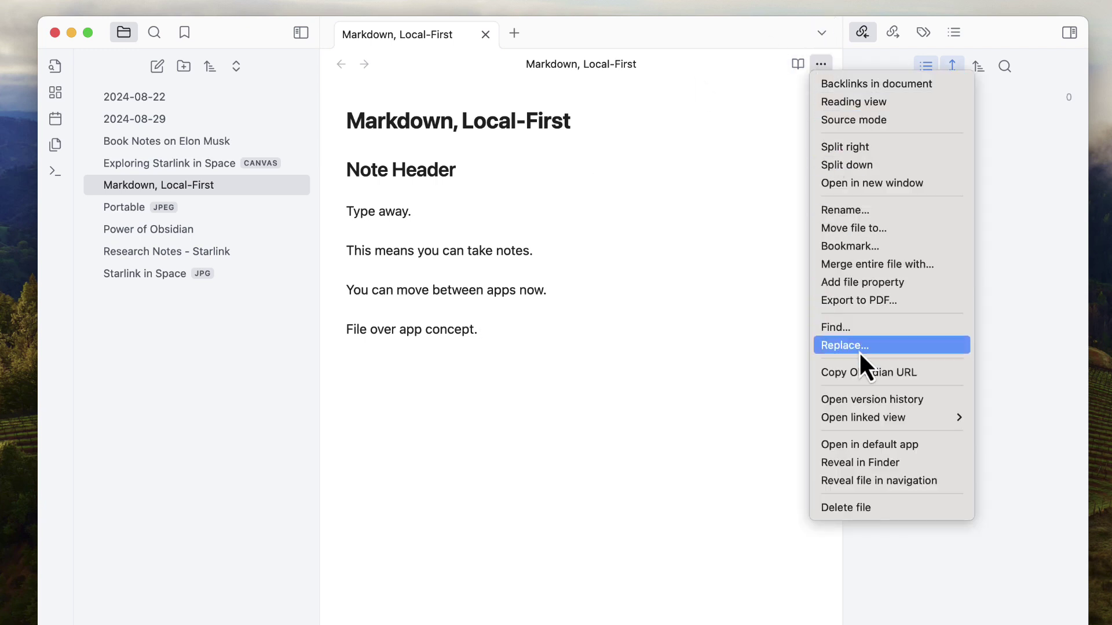
- Switch the note to Source mode, then toggle Reading view on and back off
{"action": "left_click", "coordinate": [888, 123]}
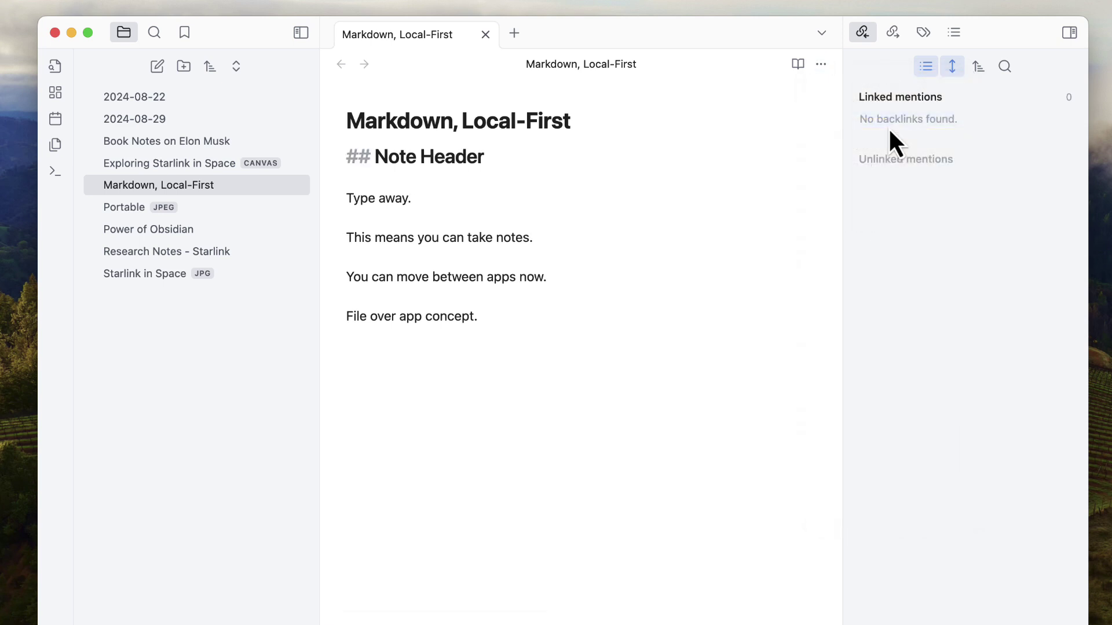
{"action": "left_click", "coordinate": [800, 66]}
{"action": "left_click", "coordinate": [801, 66]}
- Bring up the vault manager window, move it up and left, then close it
{"action": "key", "text": "super+comma"}
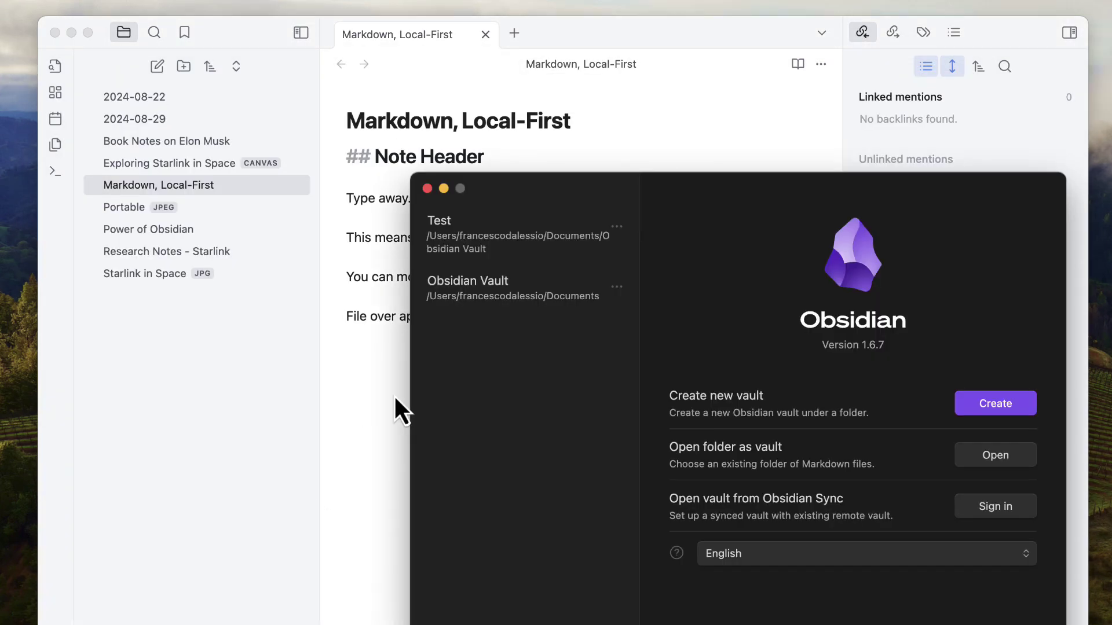
{"action": "left_click_drag", "start_coordinate": [700, 182], "coordinate": [679, 144]}
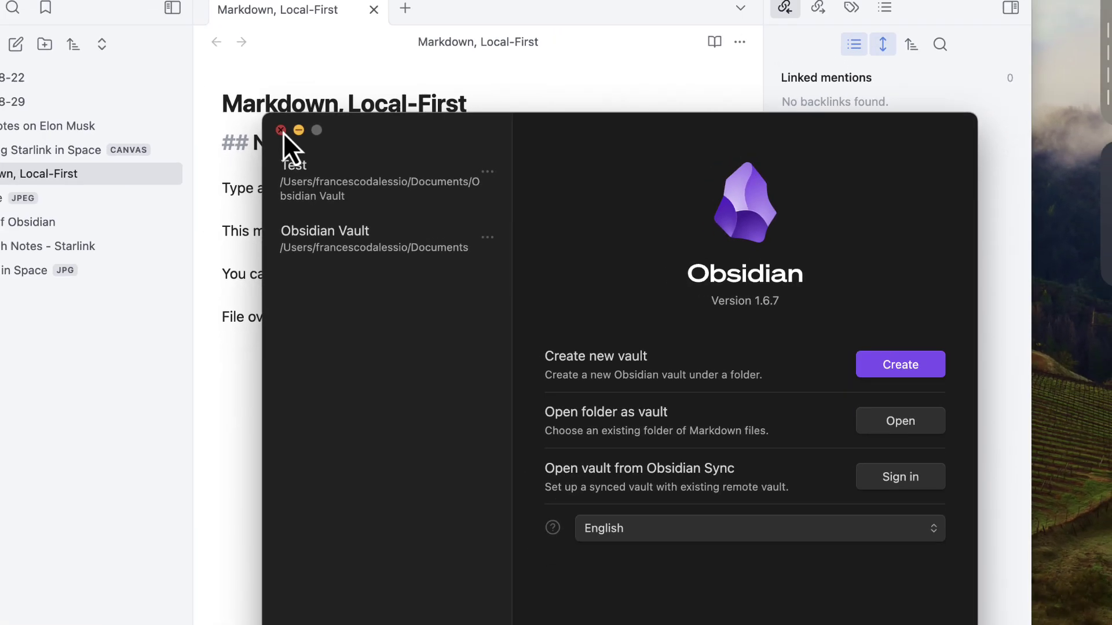
{"action": "left_click", "coordinate": [78, 88]}
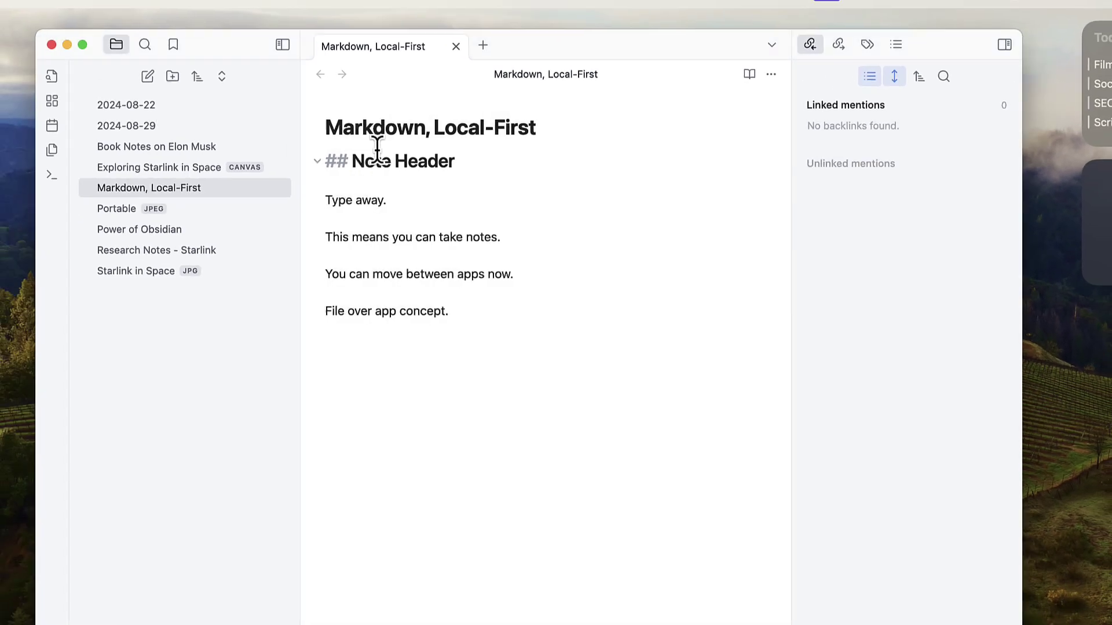
- Look through the Sync and Core plugins pages in Obsidian's settings, then close them
{"action": "left_click", "coordinate": [487, 317]}
{"action": "key", "text": "super+comma"}
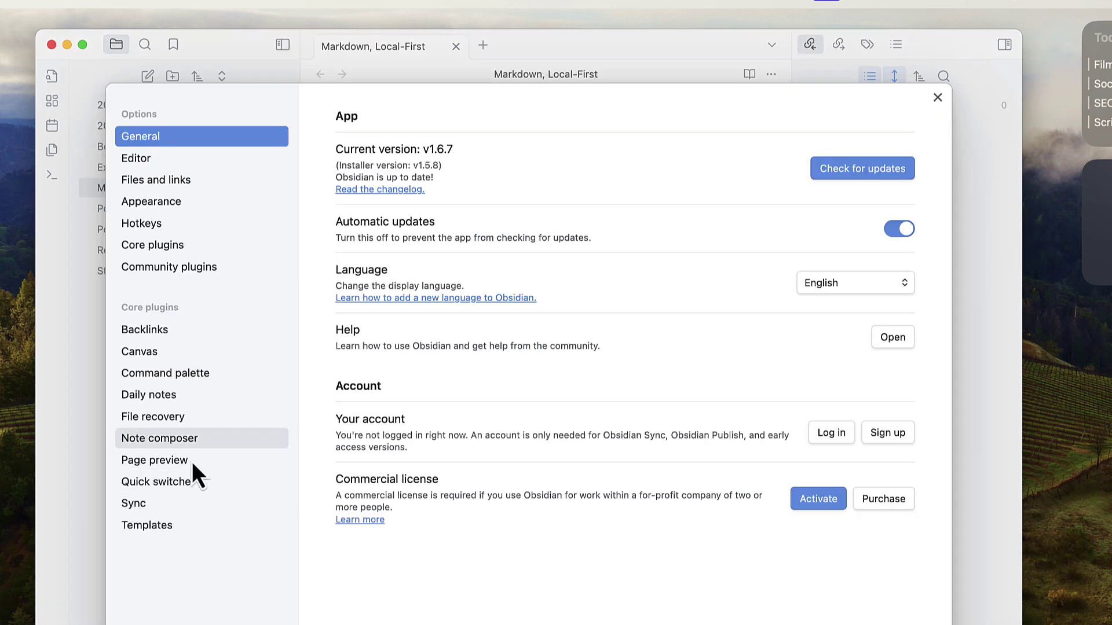
{"action": "left_click", "coordinate": [186, 504]}
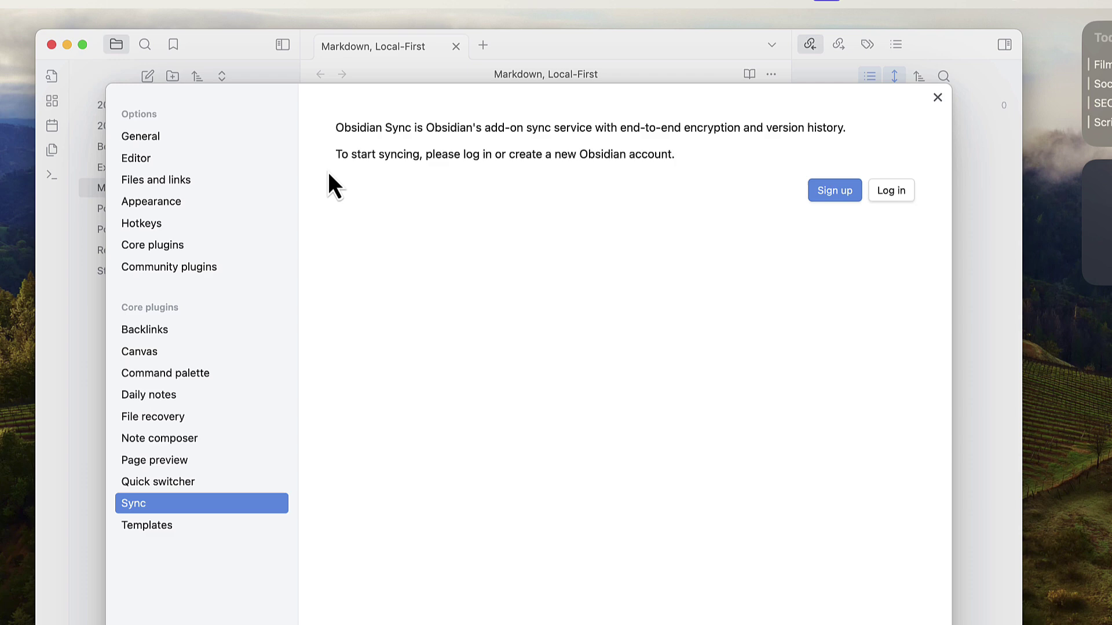
{"action": "left_click", "coordinate": [263, 242]}
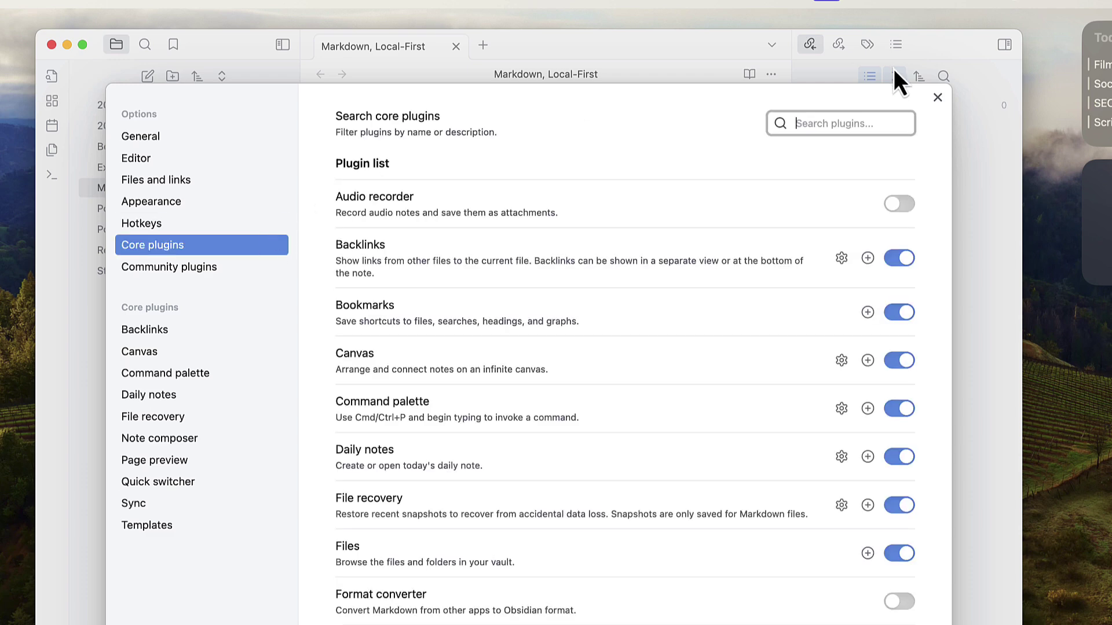
{"action": "left_click", "coordinate": [936, 98]}
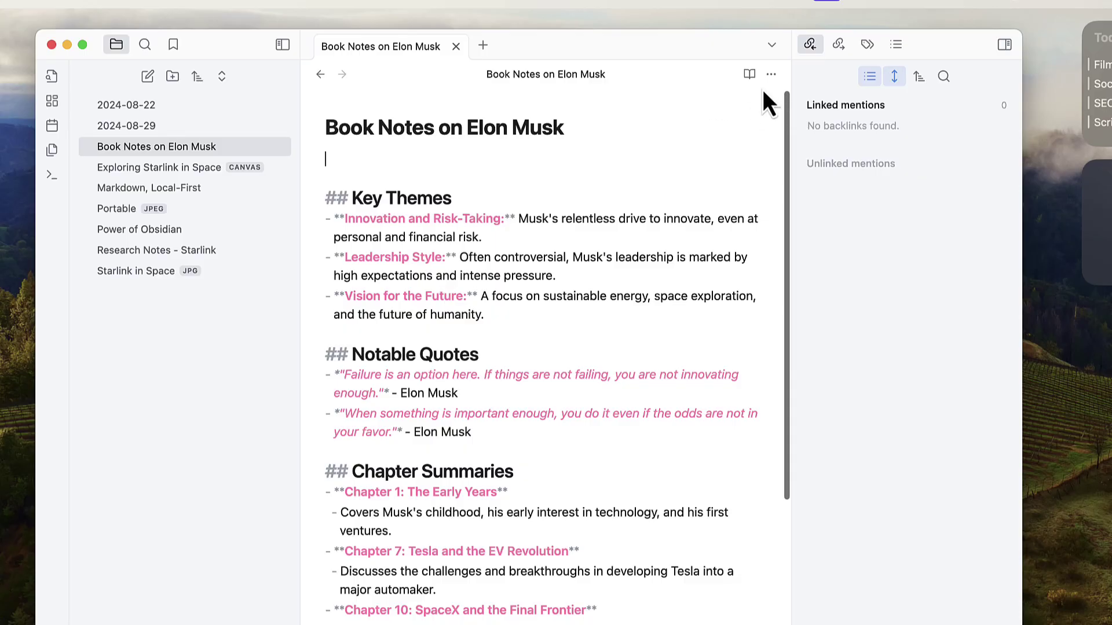
- Show Book Notes on Elon Musk in reading view and split it into a second pane to the right
{"action": "left_click", "coordinate": [750, 75]}
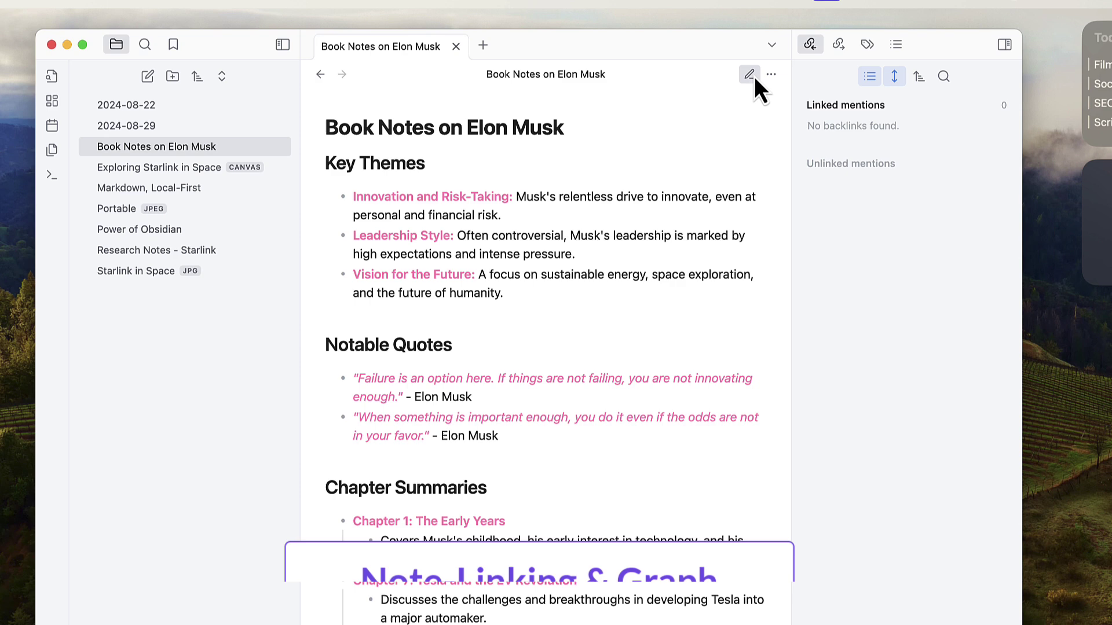
{"action": "left_click", "coordinate": [770, 75]}
{"action": "left_click", "coordinate": [773, 79]}
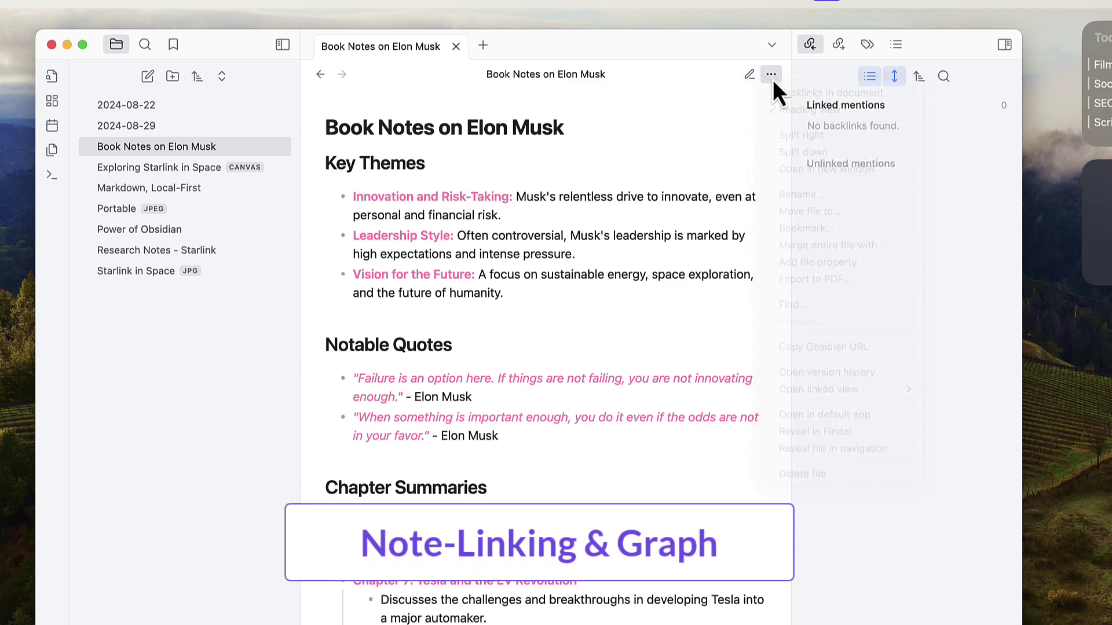
{"action": "left_click", "coordinate": [772, 79]}
{"action": "left_click", "coordinate": [792, 135]}
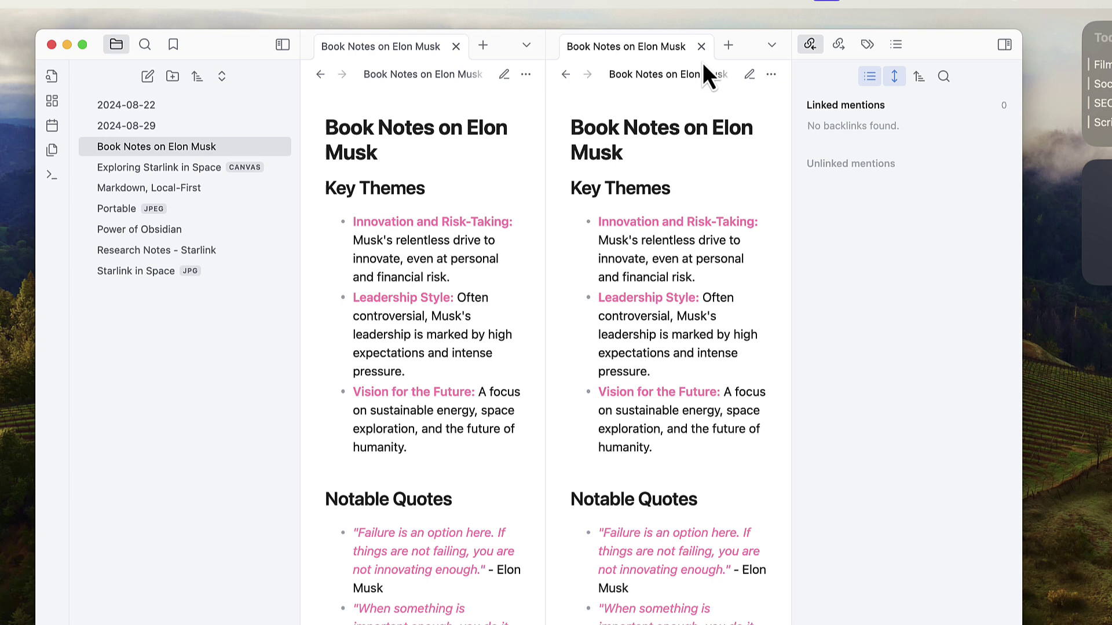
- Open Power of Obsidian in the right pane and scroll down through it
{"action": "left_click", "coordinate": [172, 168]}
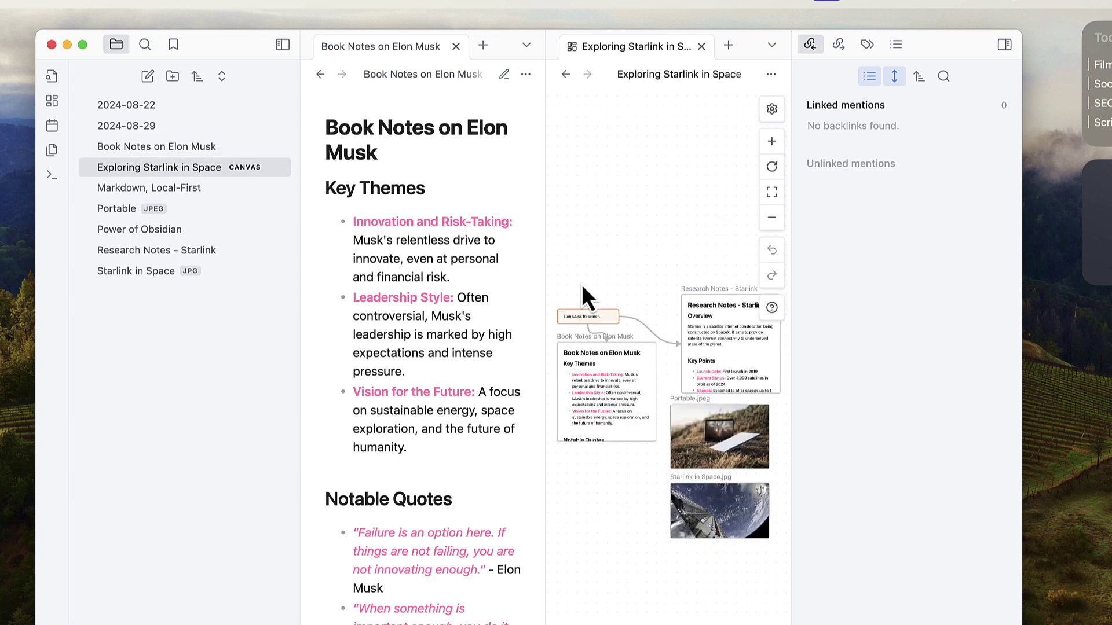
{"action": "left_click", "coordinate": [148, 231]}
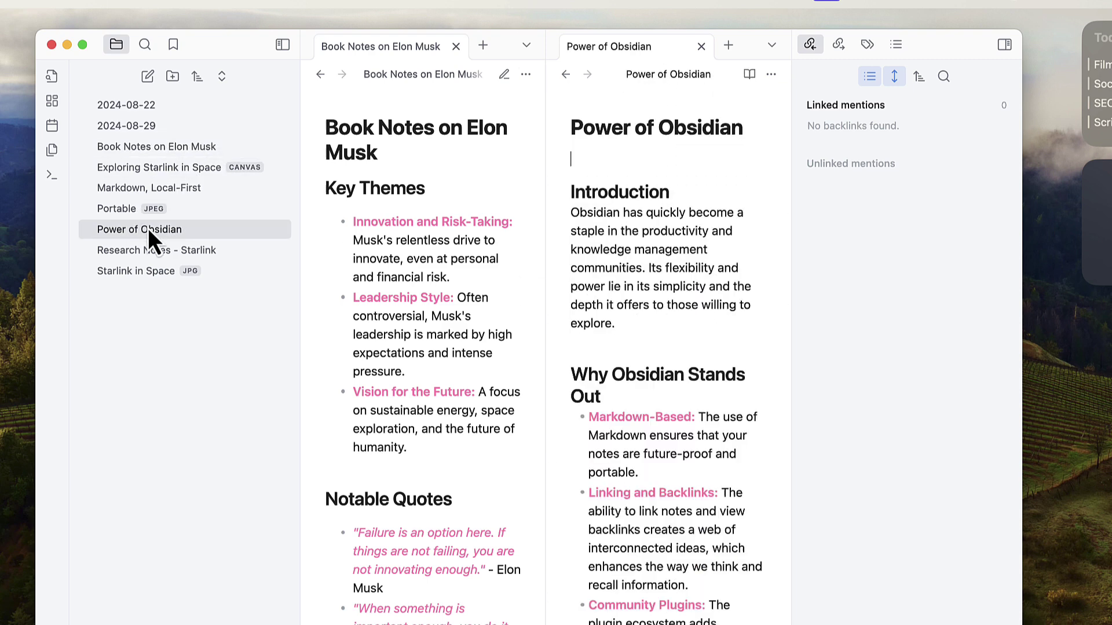
{"action": "scroll", "coordinate": [574, 347], "scroll_direction": "down", "scroll_amount": 5}
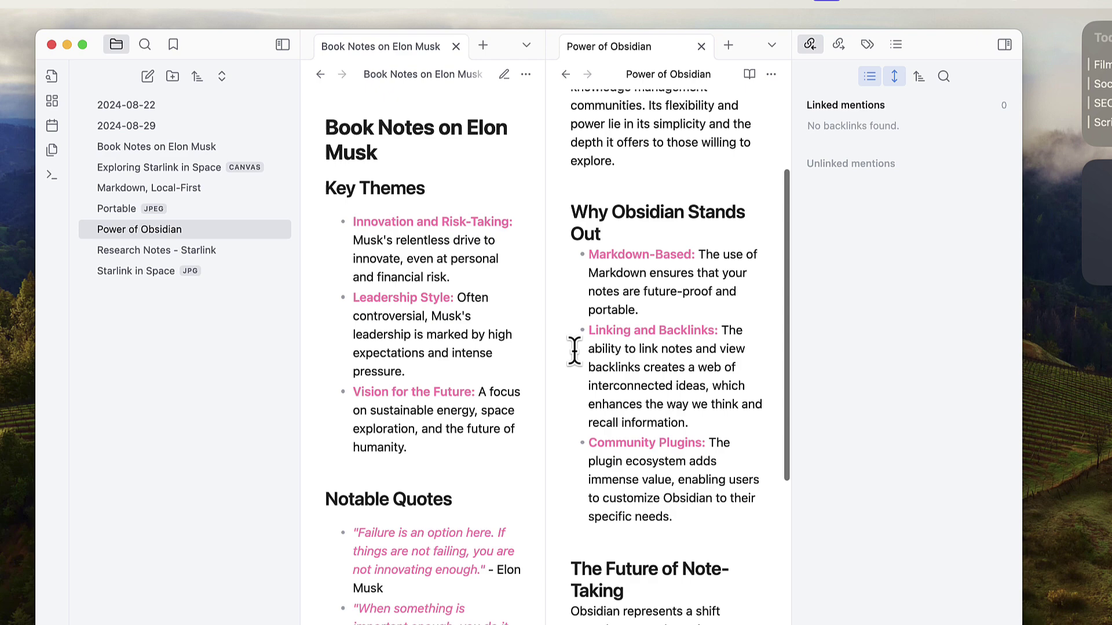
{"action": "scroll", "coordinate": [452, 382], "scroll_direction": "down", "scroll_amount": 4}
{"action": "scroll", "coordinate": [453, 380], "scroll_direction": "down", "scroll_amount": 15}
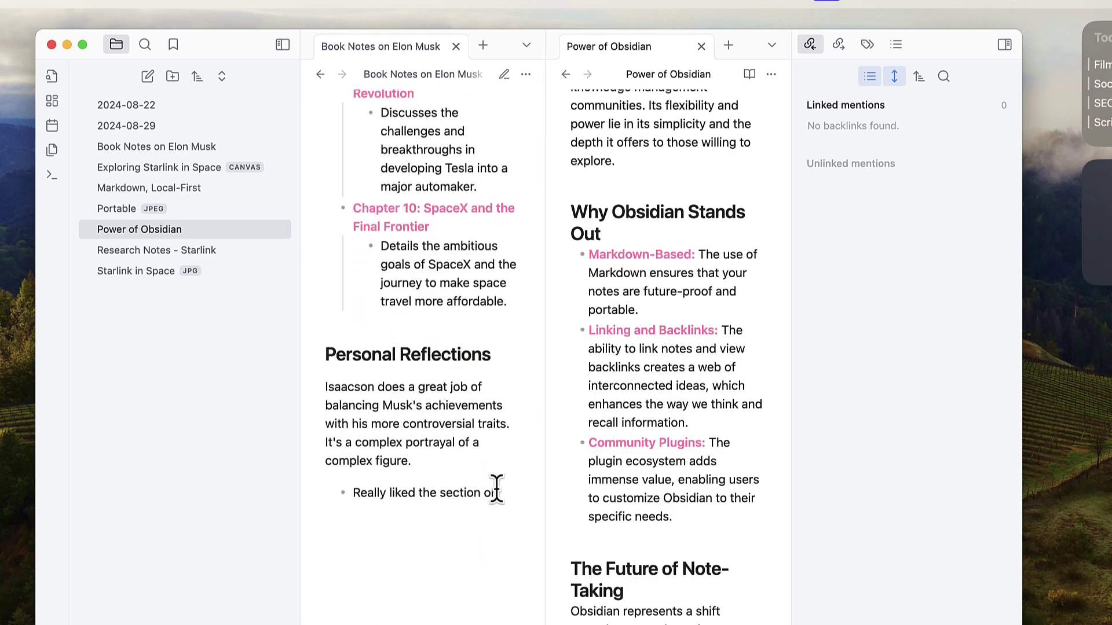
- Complete 'Really liked the section on' with a [[Research Notes - Starlink]] link from the suggestions
{"action": "left_click", "coordinate": [498, 494]}
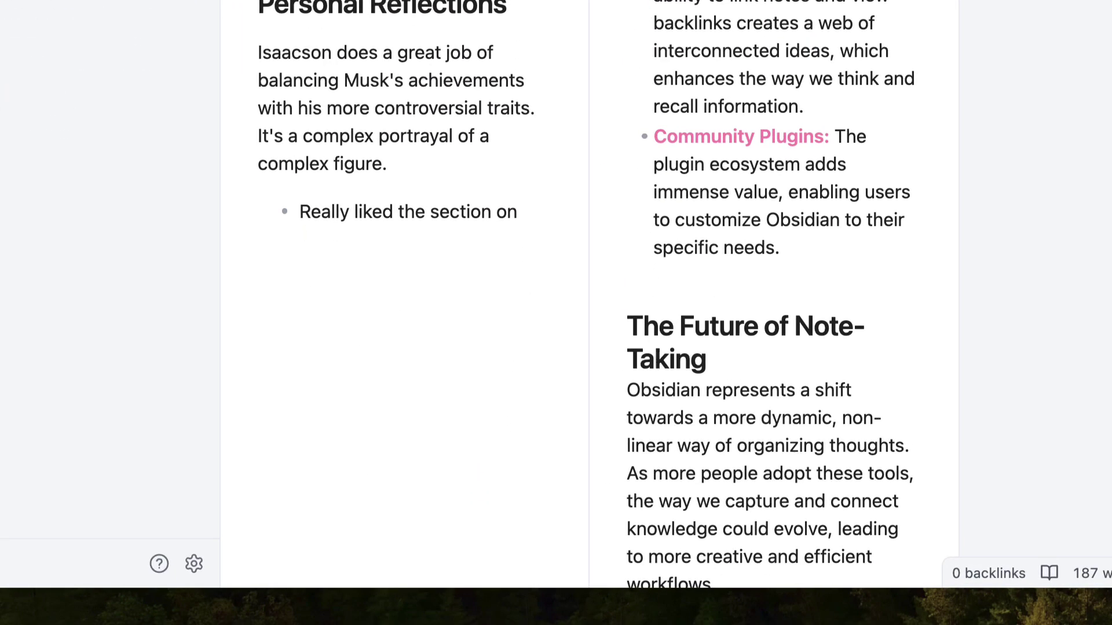
{"action": "type", "text": "[["}
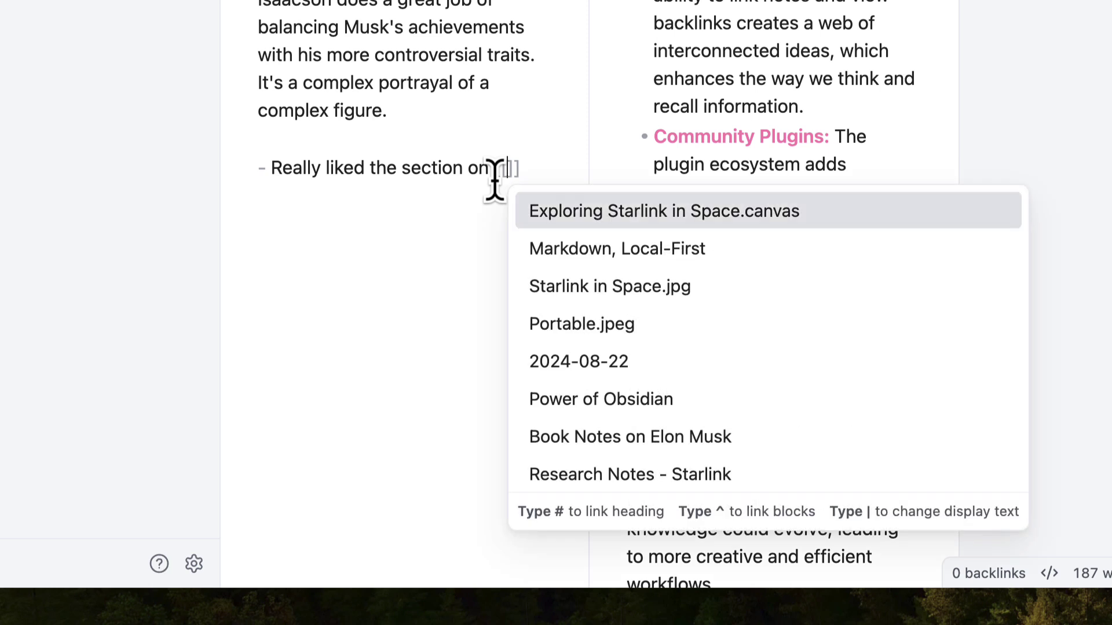
{"action": "key", "text": "Down"}
{"action": "key", "text": "Down"}
{"action": "key", "text": "Down"}
{"action": "key", "text": "Down"}
{"action": "key", "text": "Down"}
{"action": "key", "text": "Down"}
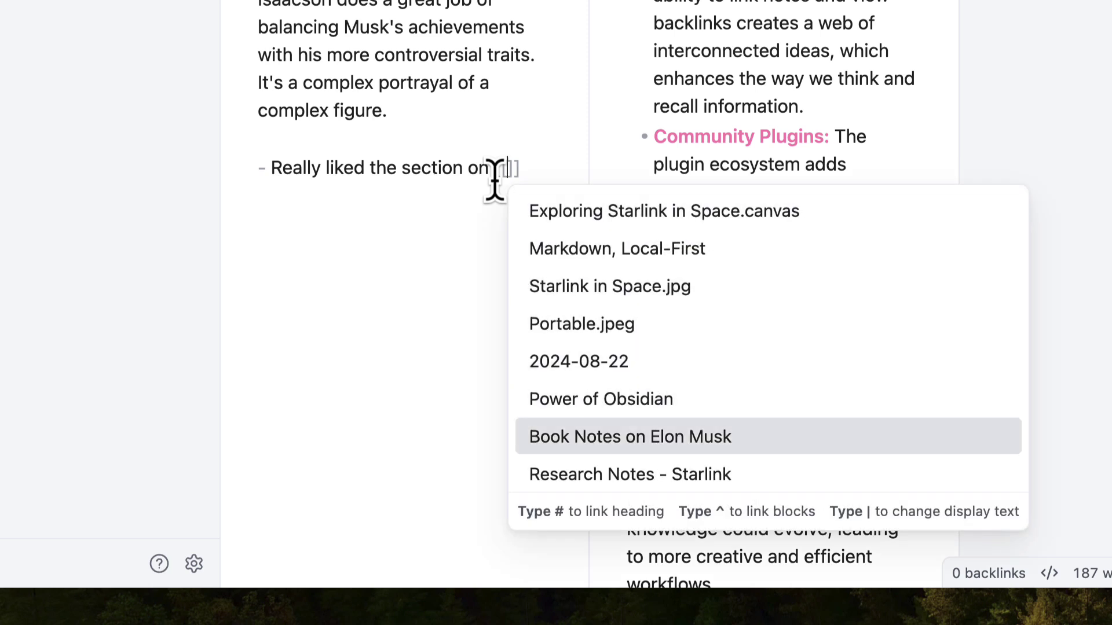
{"action": "key", "text": "Down"}
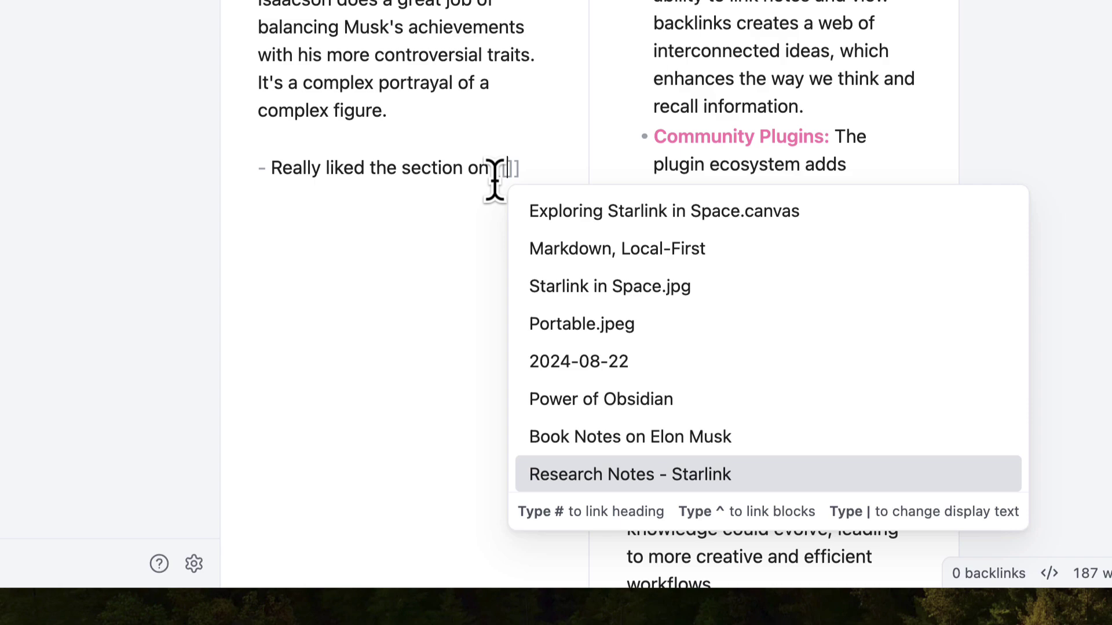
{"action": "key", "text": "Return"}
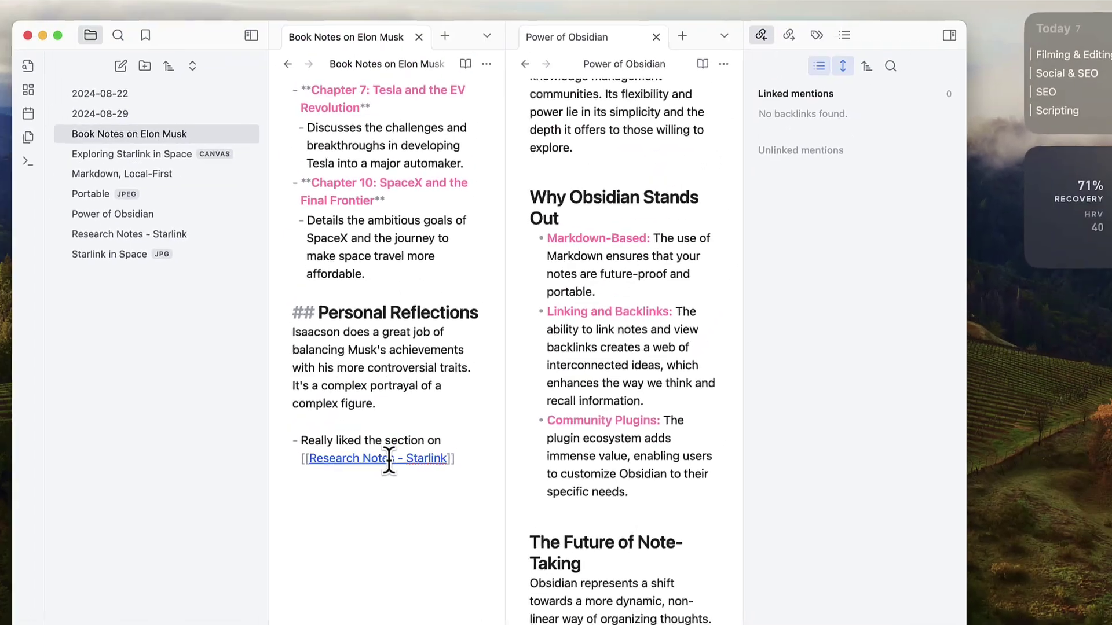
- Follow the link to the Research Notes - Starlink note and scroll through it
{"action": "left_click", "coordinate": [395, 295]}
{"action": "scroll", "coordinate": [382, 350], "scroll_direction": "down", "scroll_amount": 5}
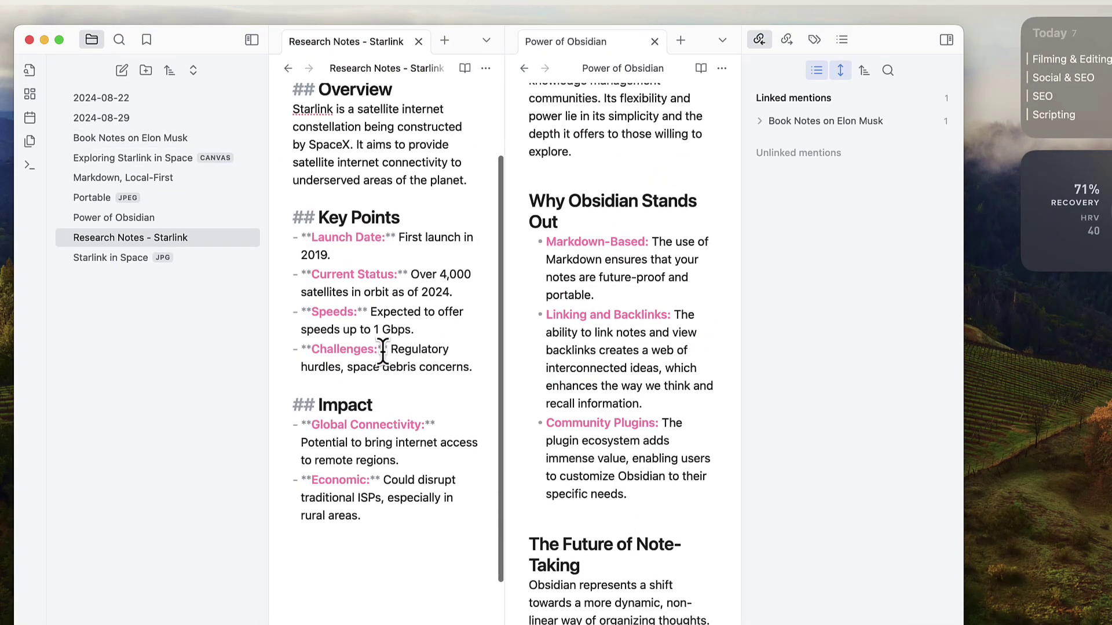
{"action": "scroll", "coordinate": [380, 406], "scroll_direction": "up", "scroll_amount": 5}
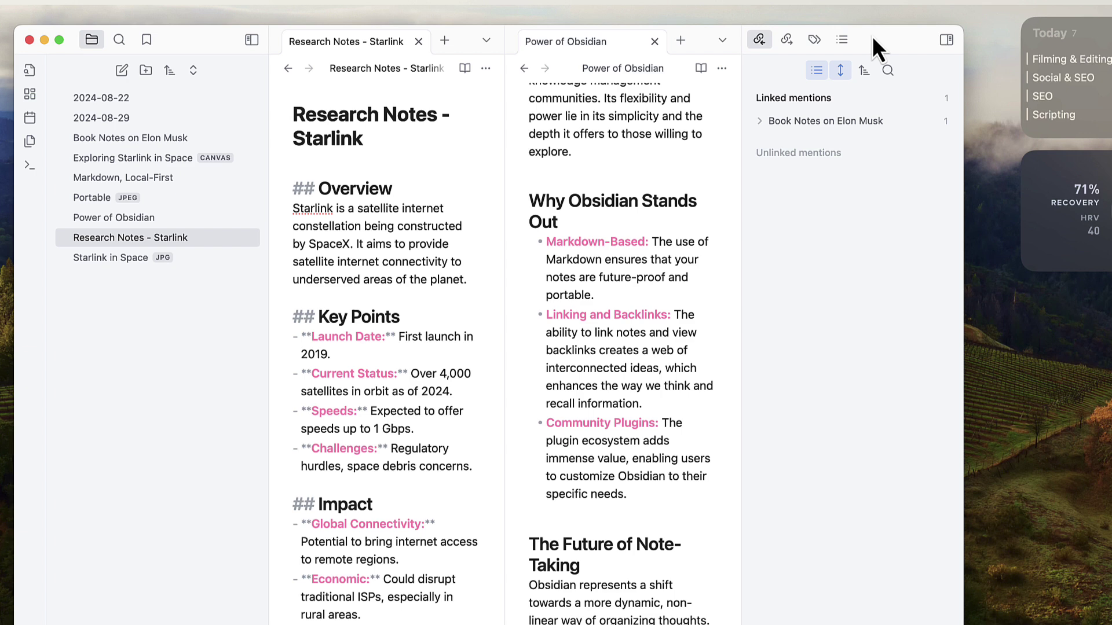
- Enable the Graph view core plugin in Settings and return to the notes
{"action": "key", "text": "super+comma"}
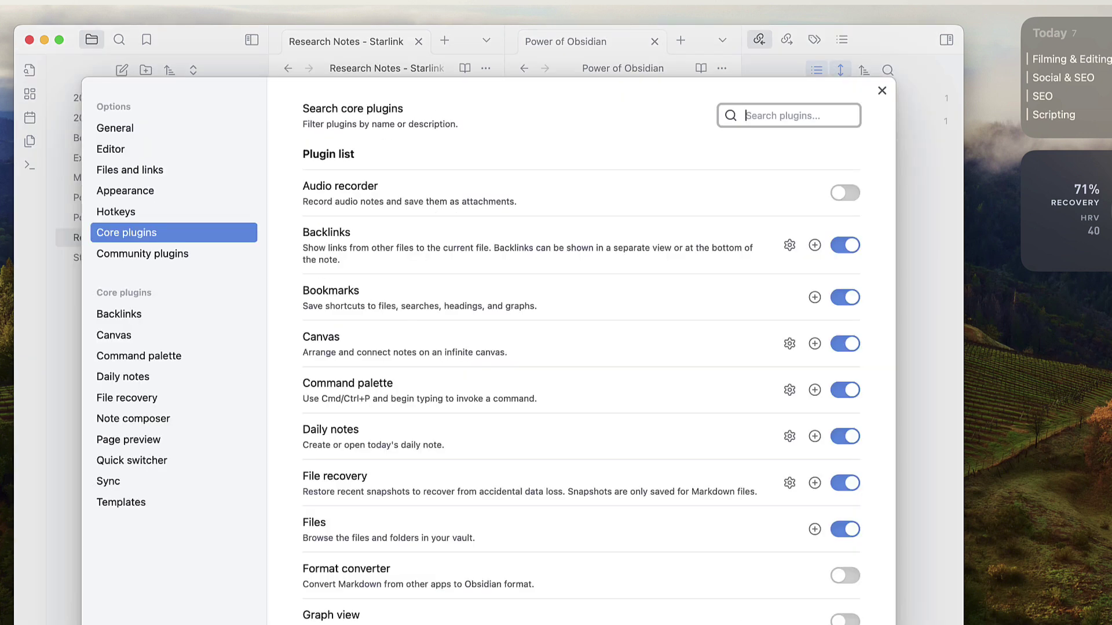
{"action": "scroll", "coordinate": [693, 477], "scroll_direction": "down", "scroll_amount": 2}
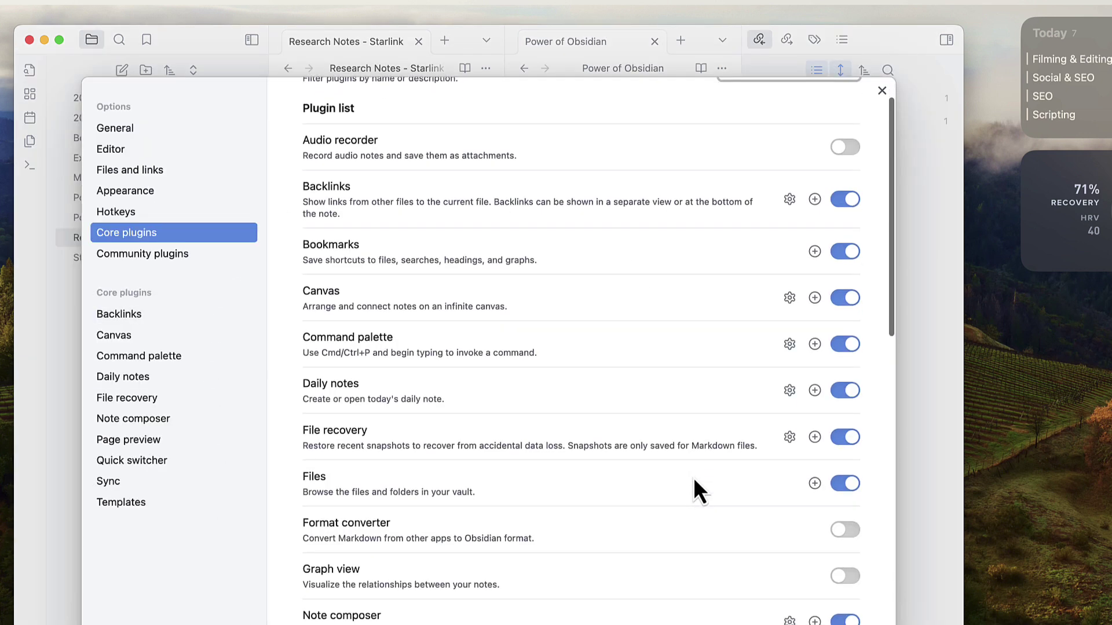
{"action": "left_click", "coordinate": [912, 477]}
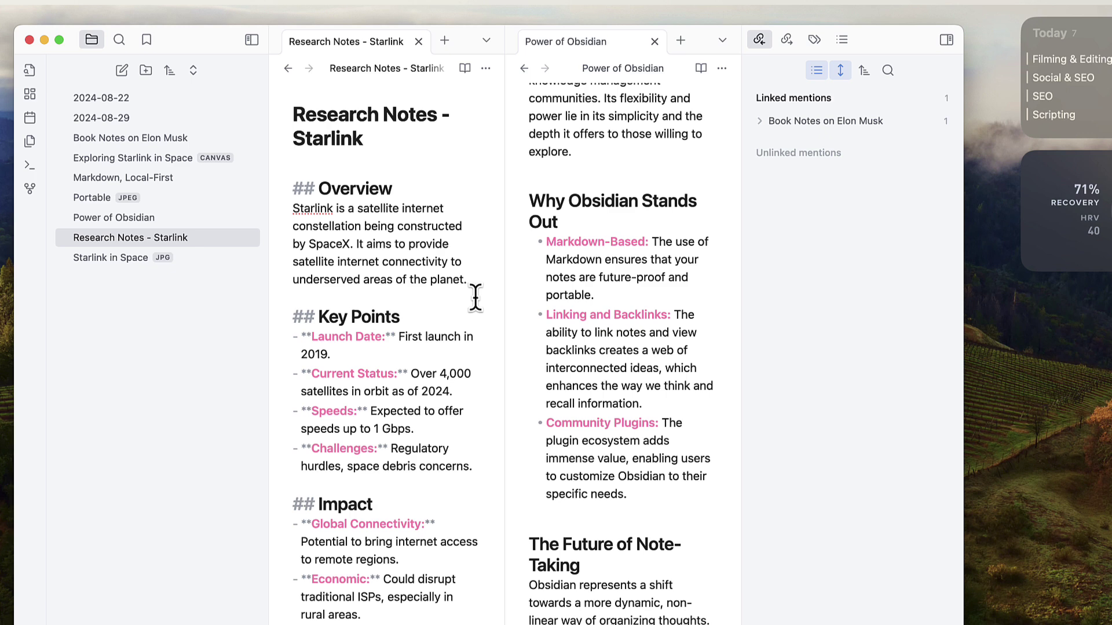
{"action": "scroll", "coordinate": [620, 185], "scroll_direction": "up", "scroll_amount": 5}
{"action": "scroll", "coordinate": [447, 141], "scroll_direction": "up", "scroll_amount": 1}
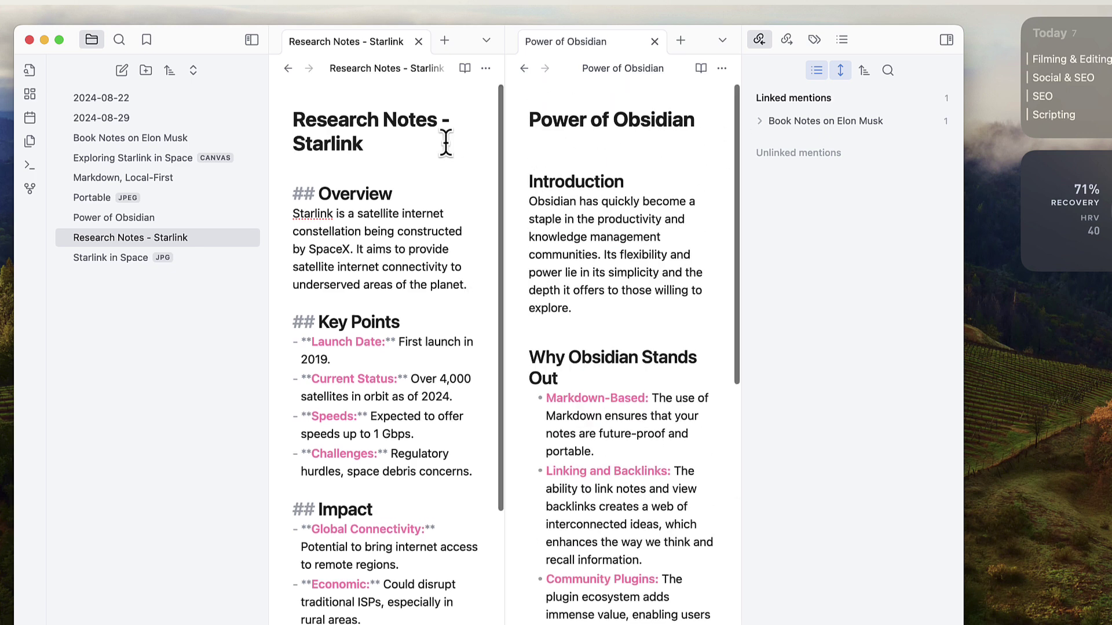
- Open the graph view with the file list and backlinks panel hidden, highlighting the Research Notes - Starlink link
{"action": "left_click", "coordinate": [30, 189]}
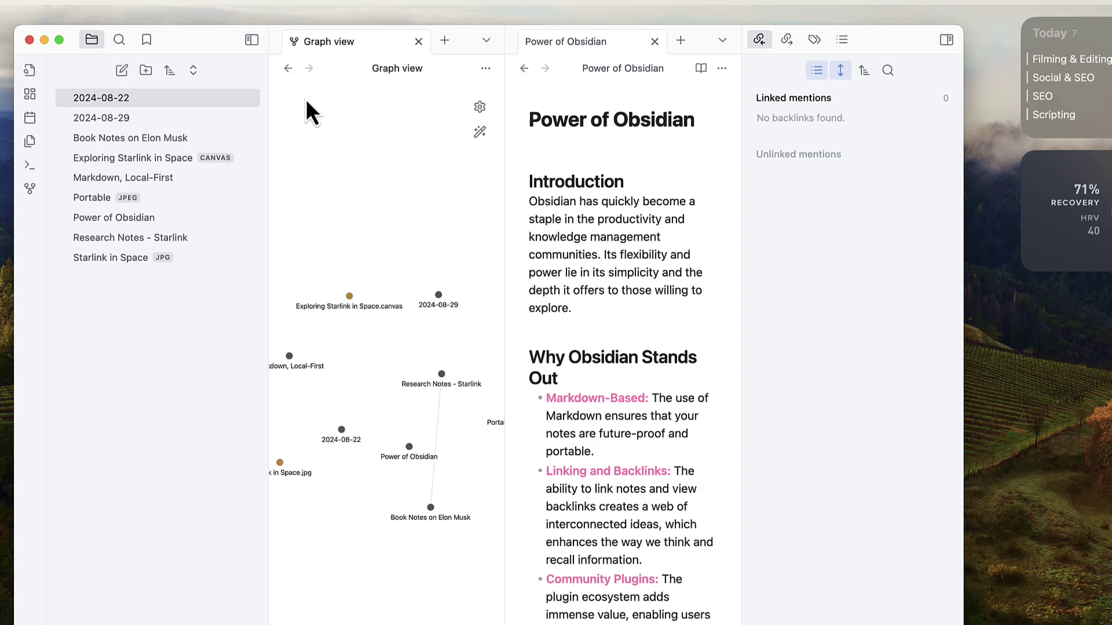
{"action": "left_click", "coordinate": [254, 40]}
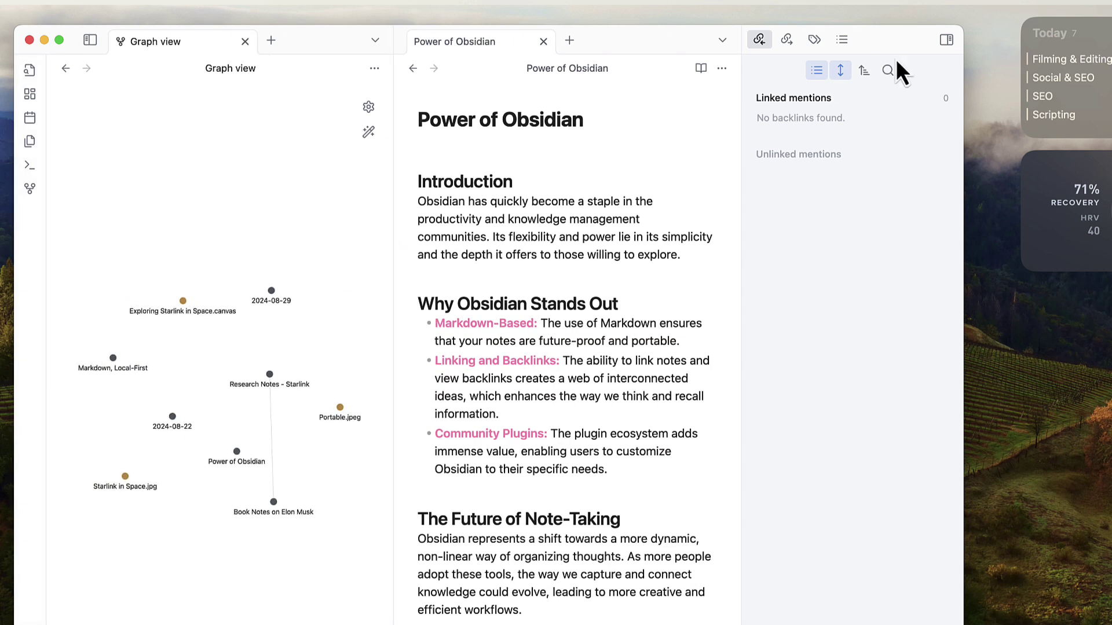
{"action": "left_click", "coordinate": [946, 39]}
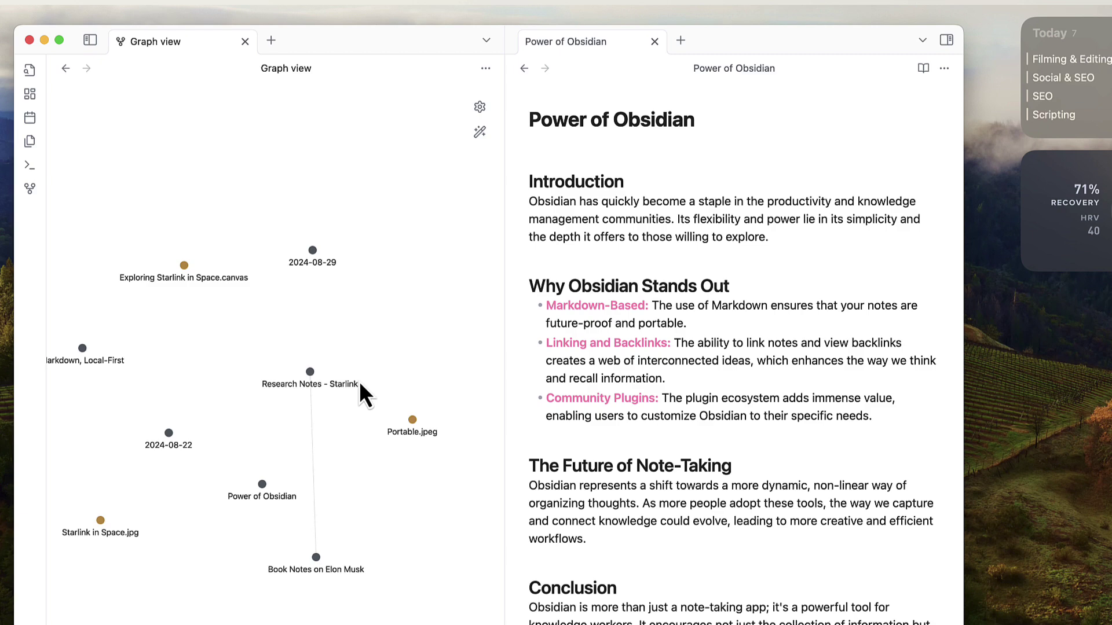
{"action": "mouse_move", "coordinate": [359, 381]}
{"action": "left_mouse_down"}
{"action": "mouse_move", "coordinate": [313, 380]}
{"action": "mouse_move", "coordinate": [209, 246]}
{"action": "mouse_move", "coordinate": [344, 373]}
{"action": "left_mouse_up"}
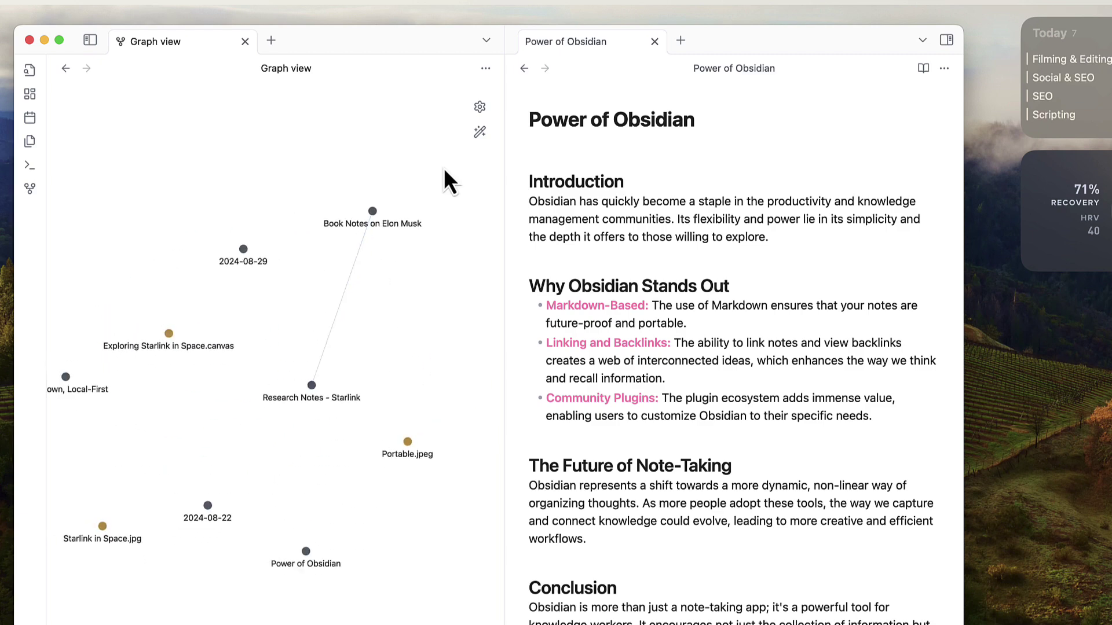
- In the graph filter settings, hide attachments and leave orphan notes shown
{"action": "left_click", "coordinate": [480, 107]}
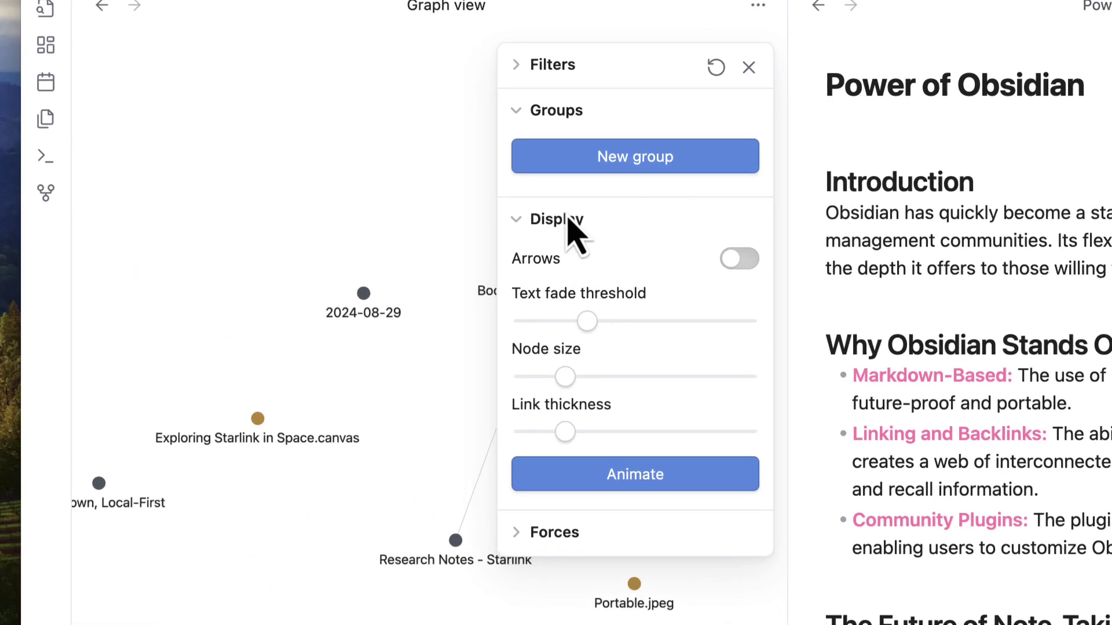
{"action": "left_click", "coordinate": [492, 76]}
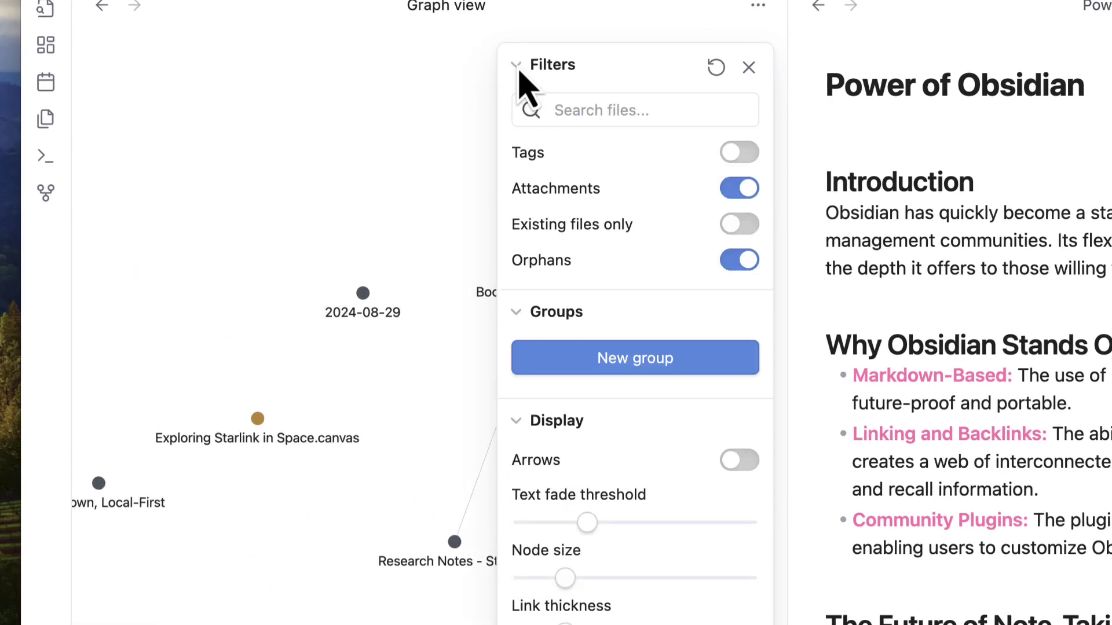
{"action": "left_click", "coordinate": [741, 191]}
{"action": "left_click", "coordinate": [741, 260]}
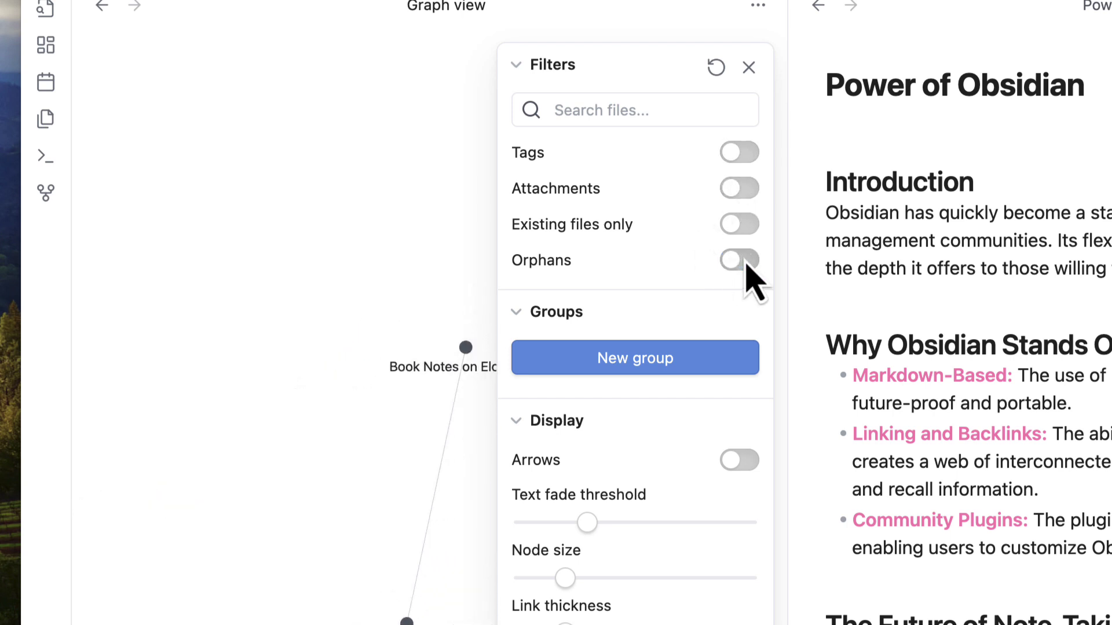
{"action": "left_click", "coordinate": [738, 261]}
{"action": "mouse_move", "coordinate": [589, 530]}
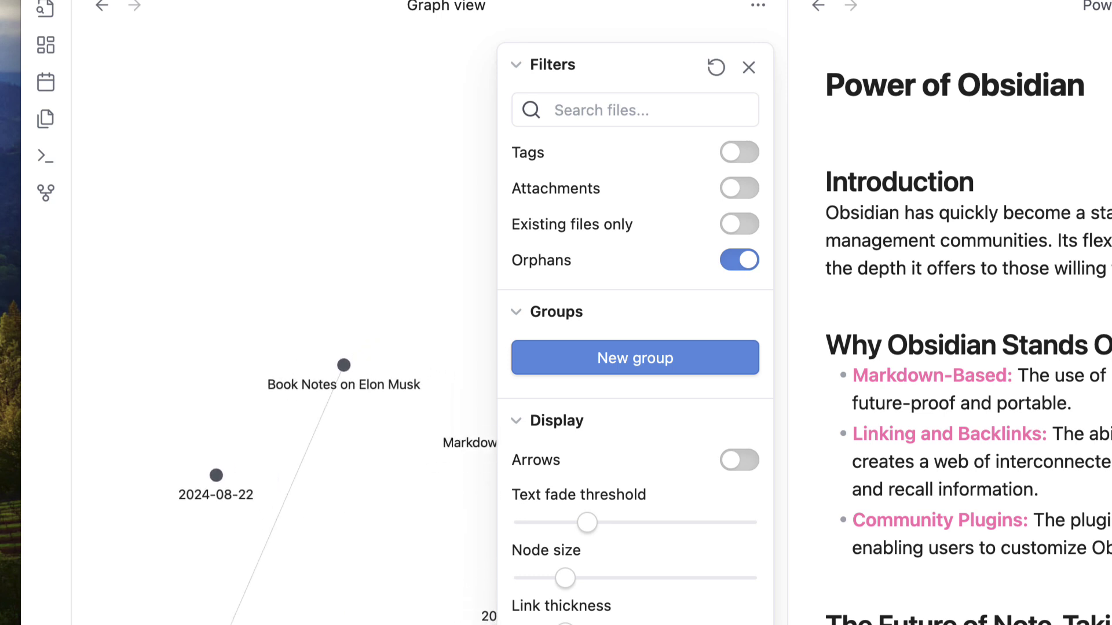
{"action": "left_click", "coordinate": [748, 68]}
- Recentre the graph and open Book Notes on Elon Musk from its node
{"action": "left_click_drag", "start_coordinate": [450, 446], "coordinate": [549, 307]}
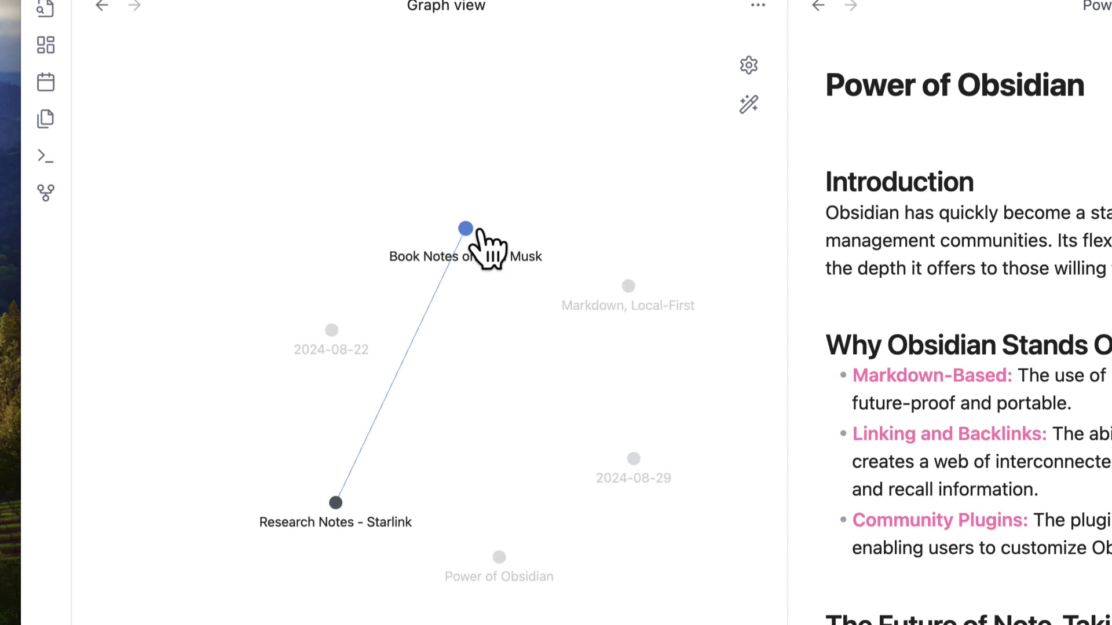
{"action": "left_click_drag", "start_coordinate": [478, 233], "coordinate": [512, 524]}
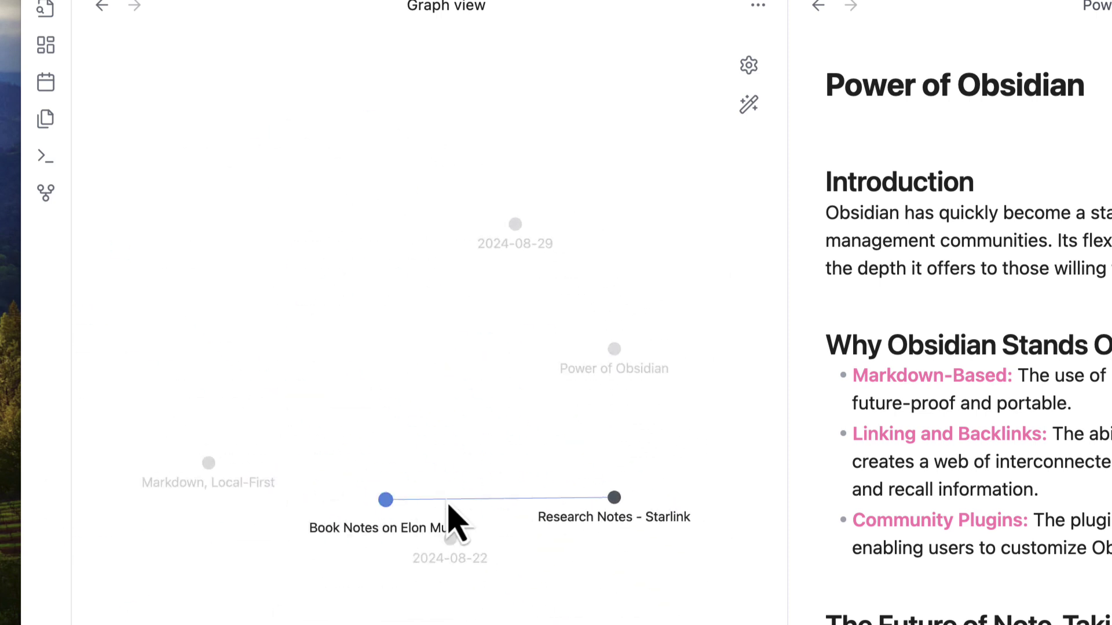
{"action": "left_click", "coordinate": [400, 483]}
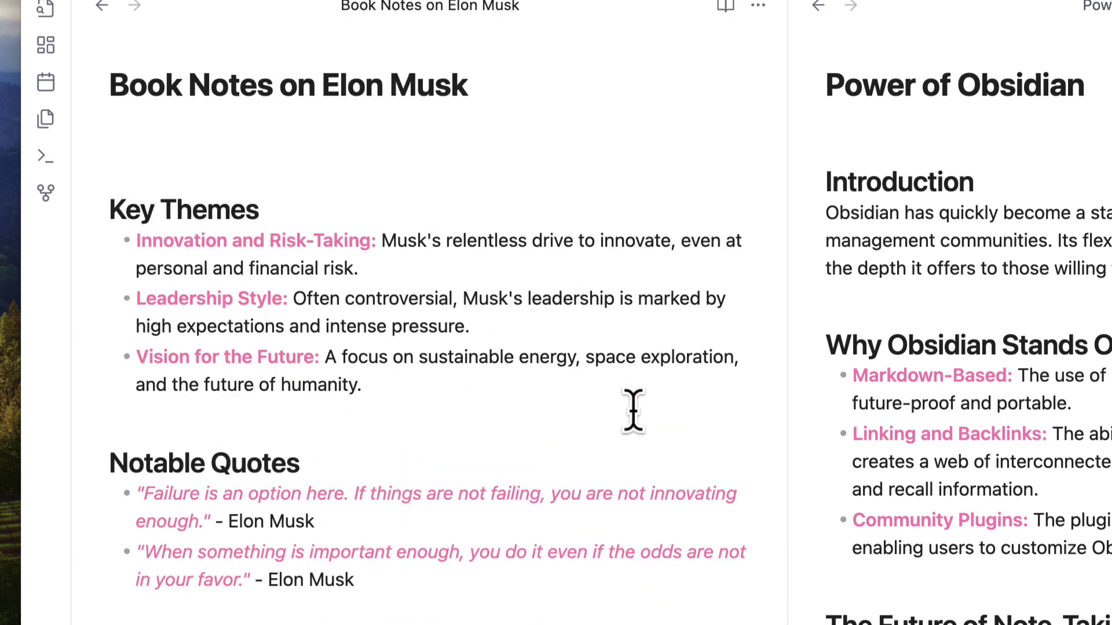
- Delete the empty line under the note's title and show the vault's file list
{"action": "left_click", "coordinate": [273, 166]}
{"action": "key", "text": "BackSpace"}
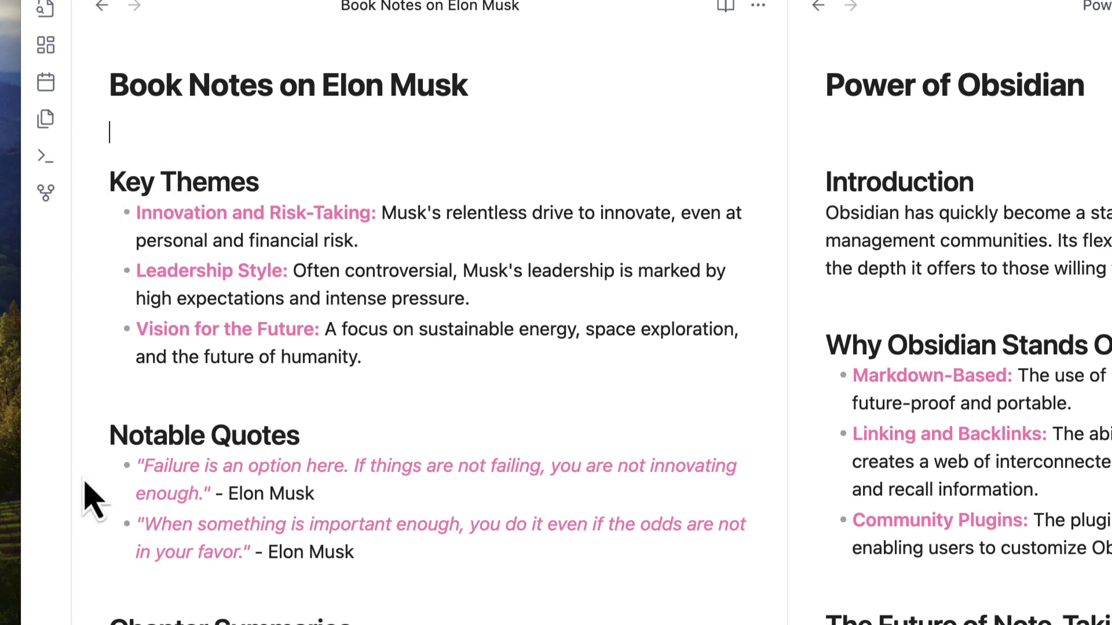
{"action": "left_click", "coordinate": [152, 8]}
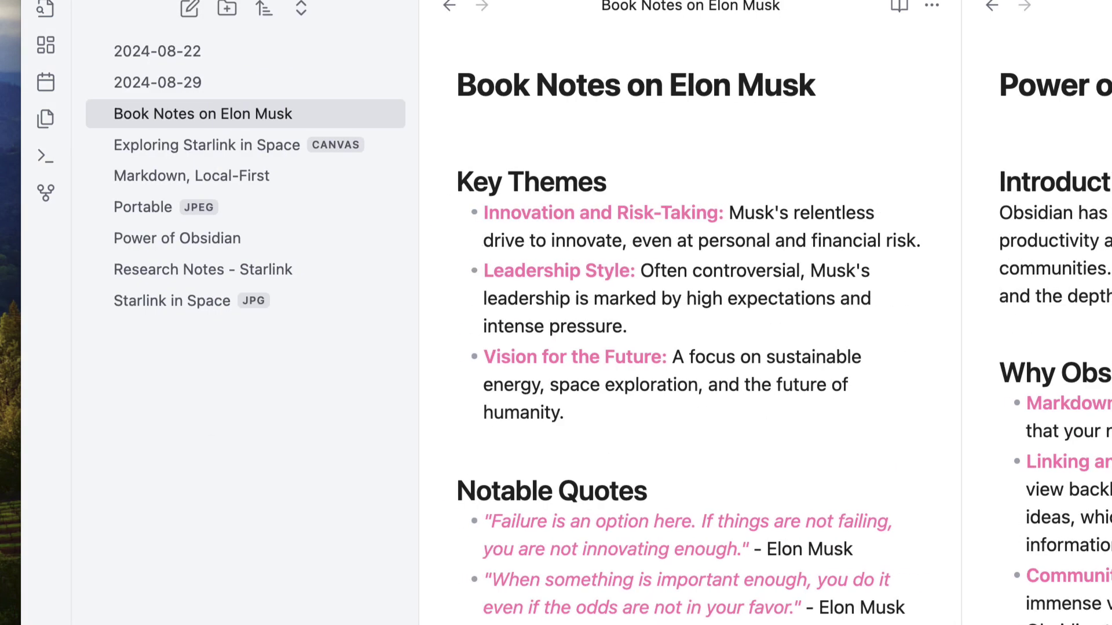
- Turn on the Audio recorder core plugin, found by searching 'audi', and check its hotkeys
{"action": "key", "text": "super+comma"}
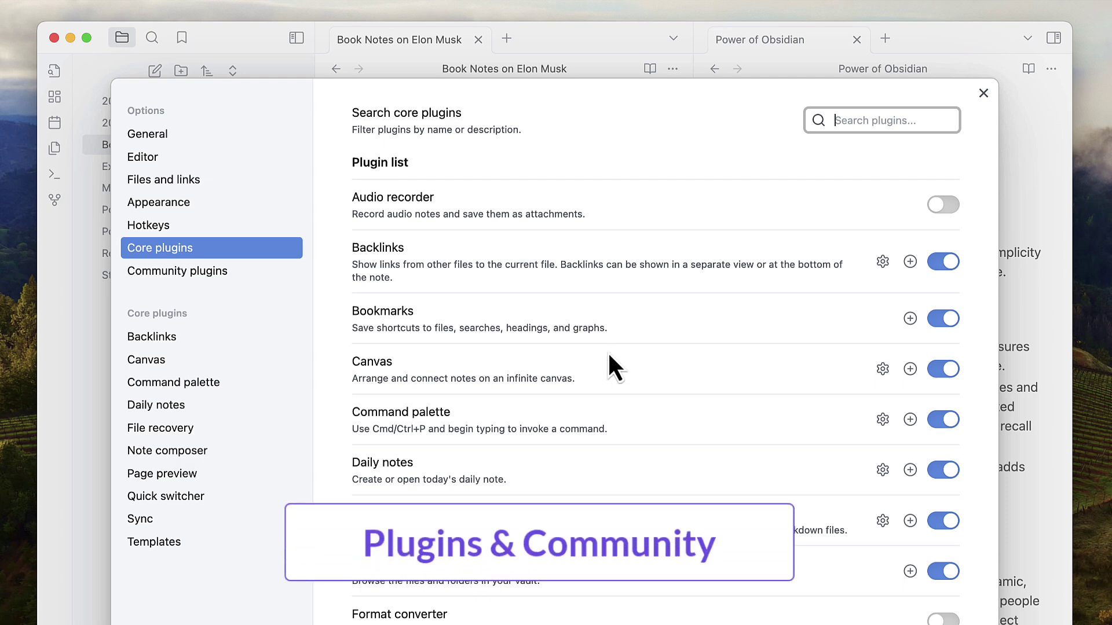
{"action": "type", "text": "audi"}
{"action": "left_click", "coordinate": [942, 205]}
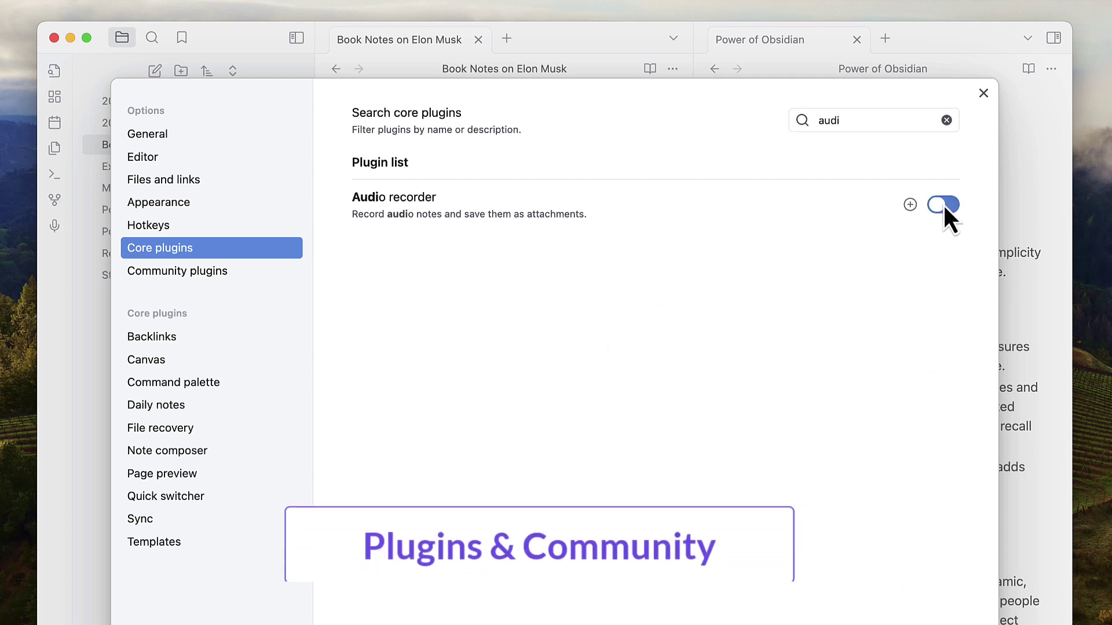
{"action": "left_click", "coordinate": [909, 205]}
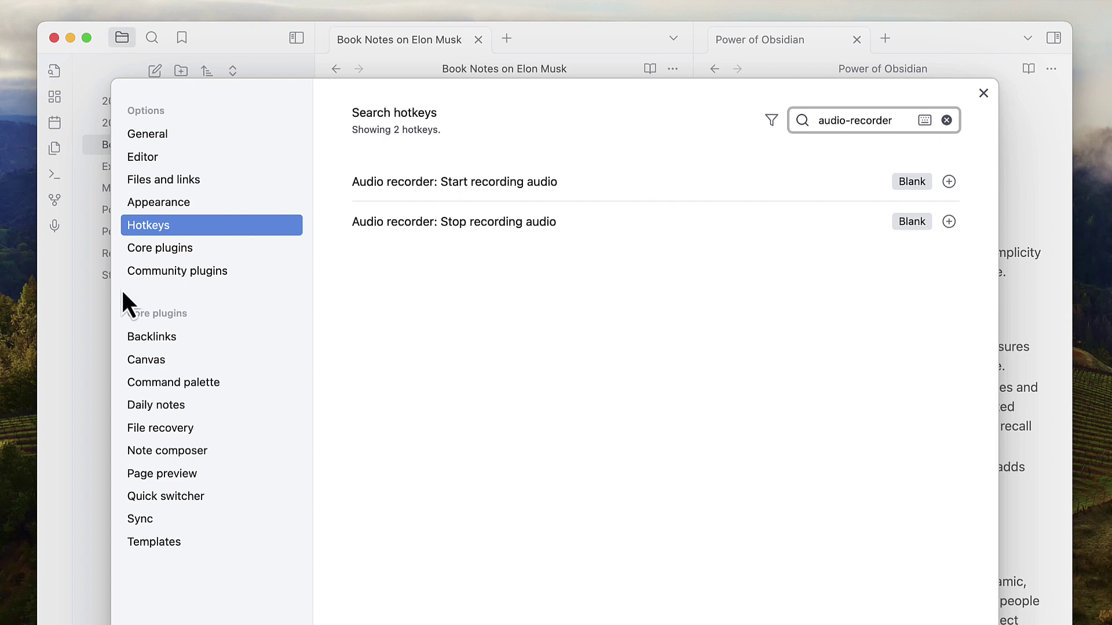
{"action": "left_click", "coordinate": [168, 249]}
- Switch off the Graph view core plugin
{"action": "scroll", "coordinate": [616, 347], "scroll_direction": "down", "scroll_amount": 5}
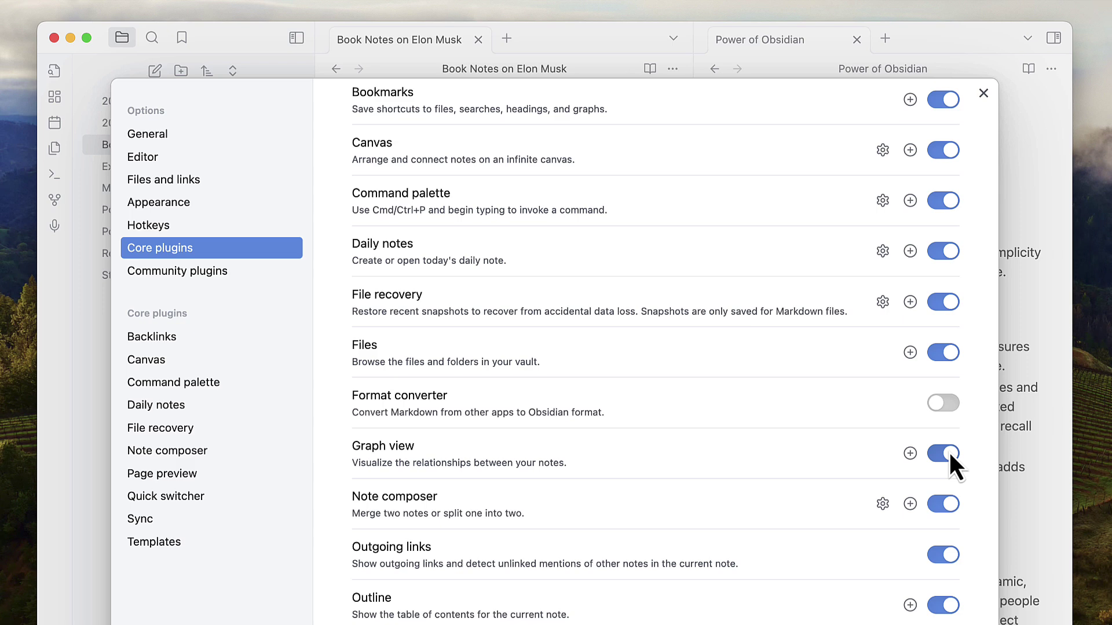
{"action": "left_click", "coordinate": [949, 455]}
{"action": "scroll", "coordinate": [889, 450], "scroll_direction": "down", "scroll_amount": 7}
- Turn on community plugins in the Community plugins settings
{"action": "left_click", "coordinate": [235, 284]}
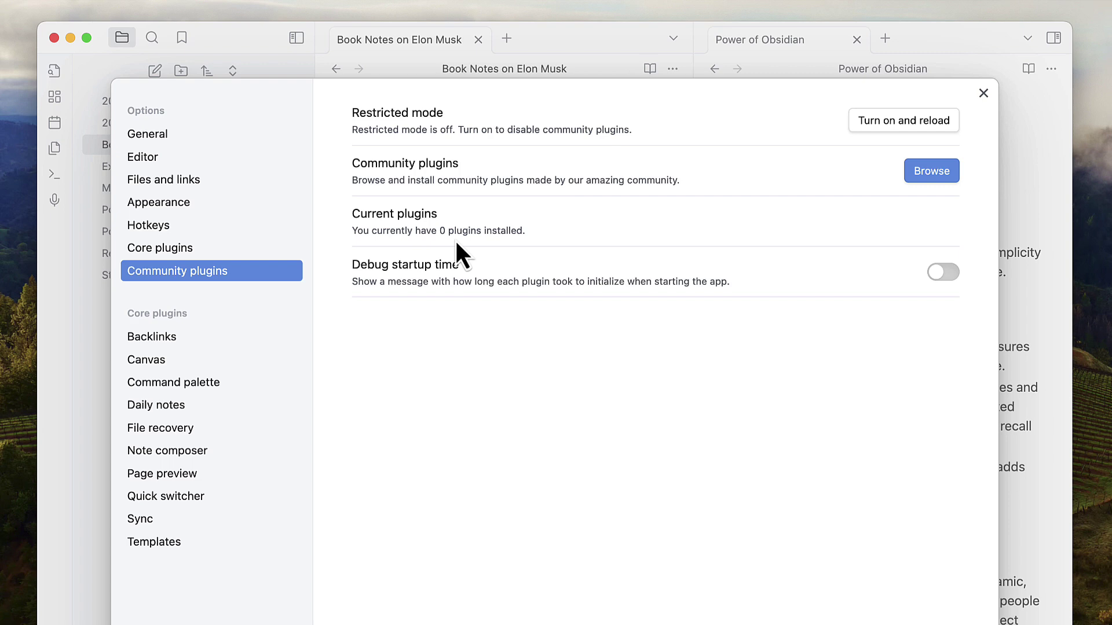
{"action": "left_click", "coordinate": [903, 120]}
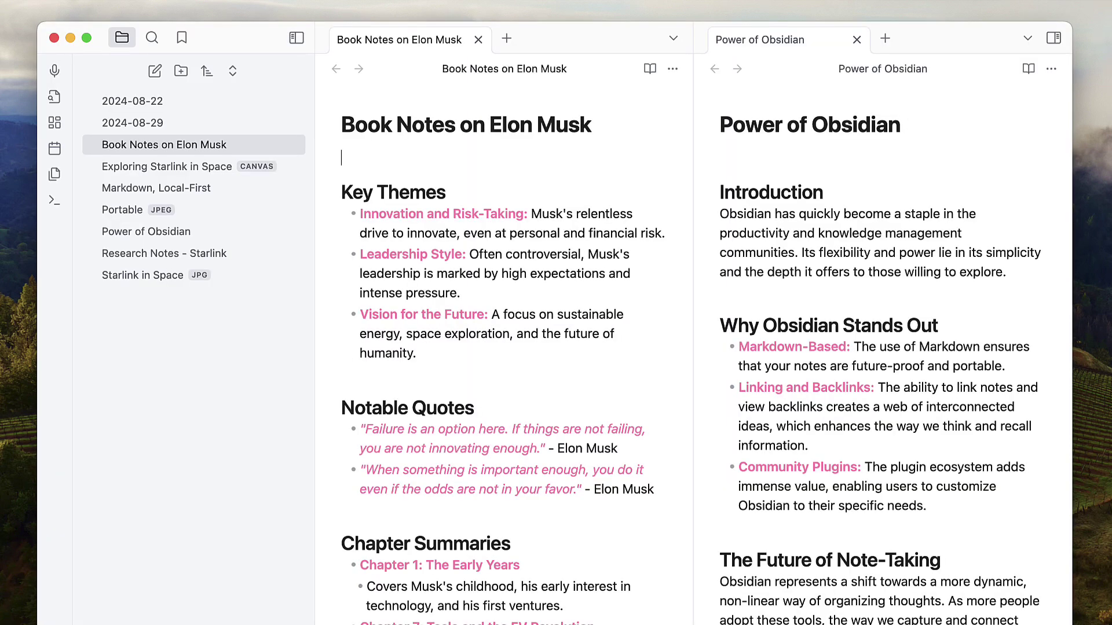
{"action": "key", "text": "super+comma"}
{"action": "left_click", "coordinate": [244, 268]}
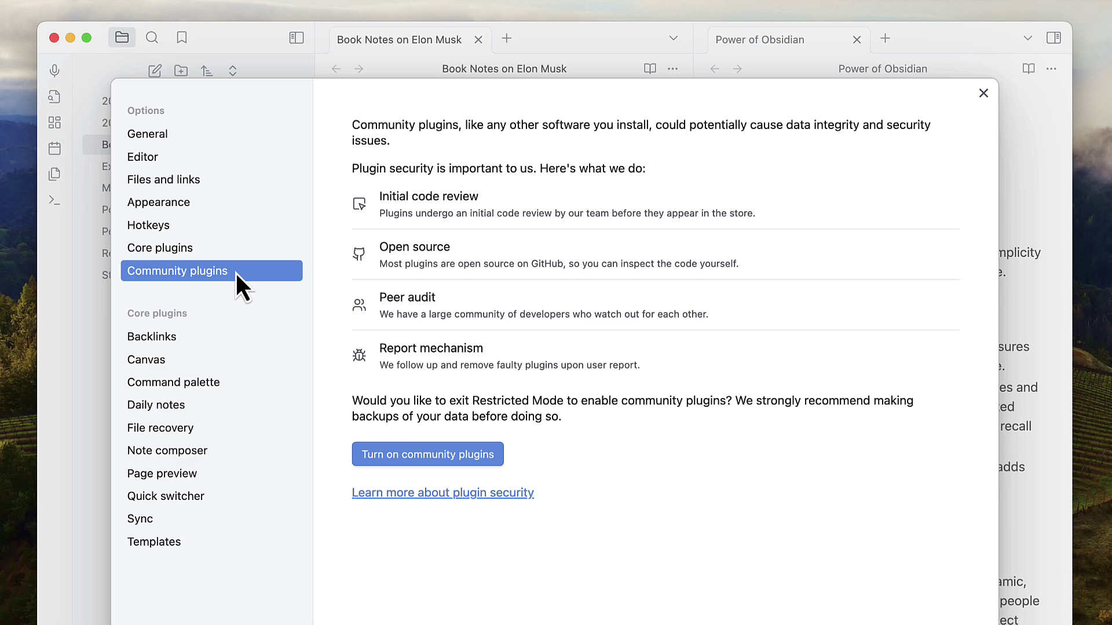
{"action": "left_click", "coordinate": [424, 457]}
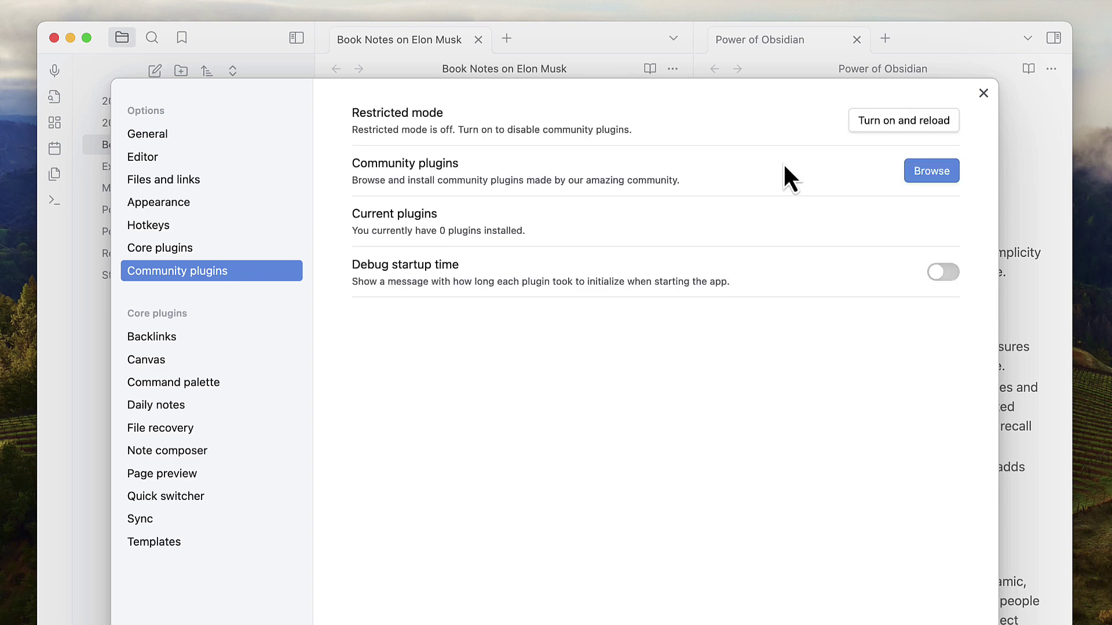
- Browse the plugin catalogue, viewing the Dataview, Advanced Tables and Tasks plugin details
{"action": "left_click", "coordinate": [944, 172]}
{"action": "left_click", "coordinate": [454, 250]}
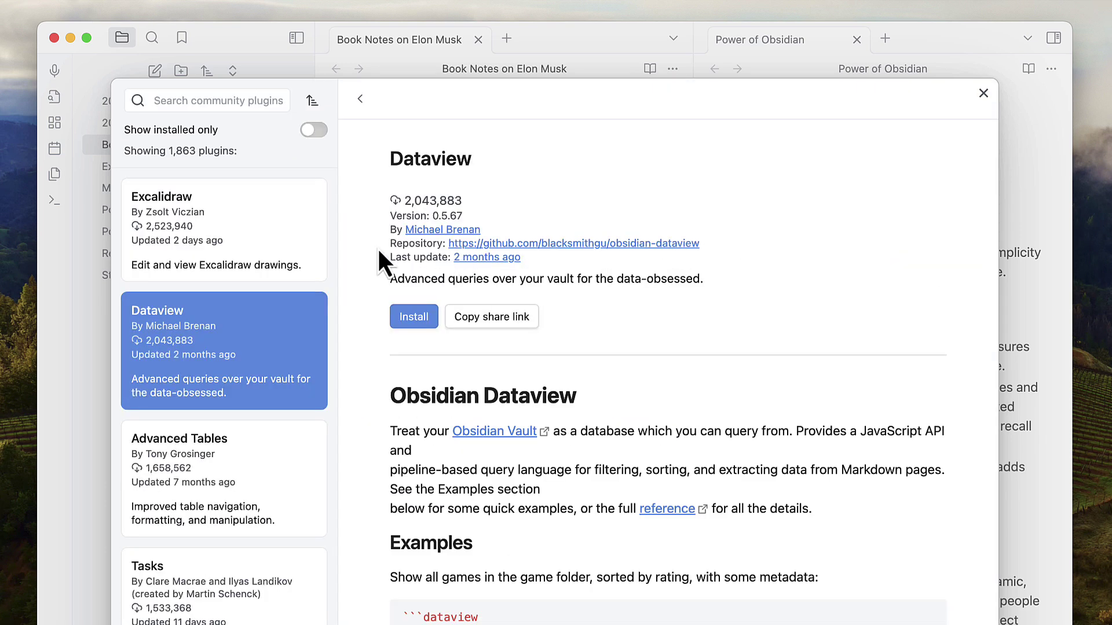
{"action": "left_click", "coordinate": [235, 455]}
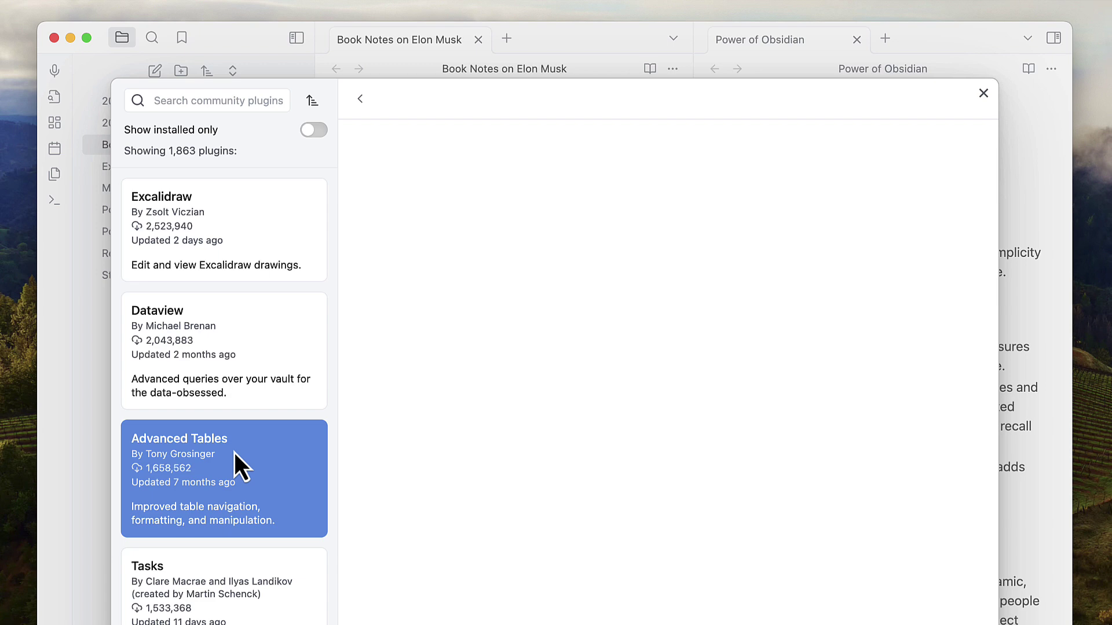
{"action": "scroll", "coordinate": [443, 454], "scroll_direction": "down", "scroll_amount": 6}
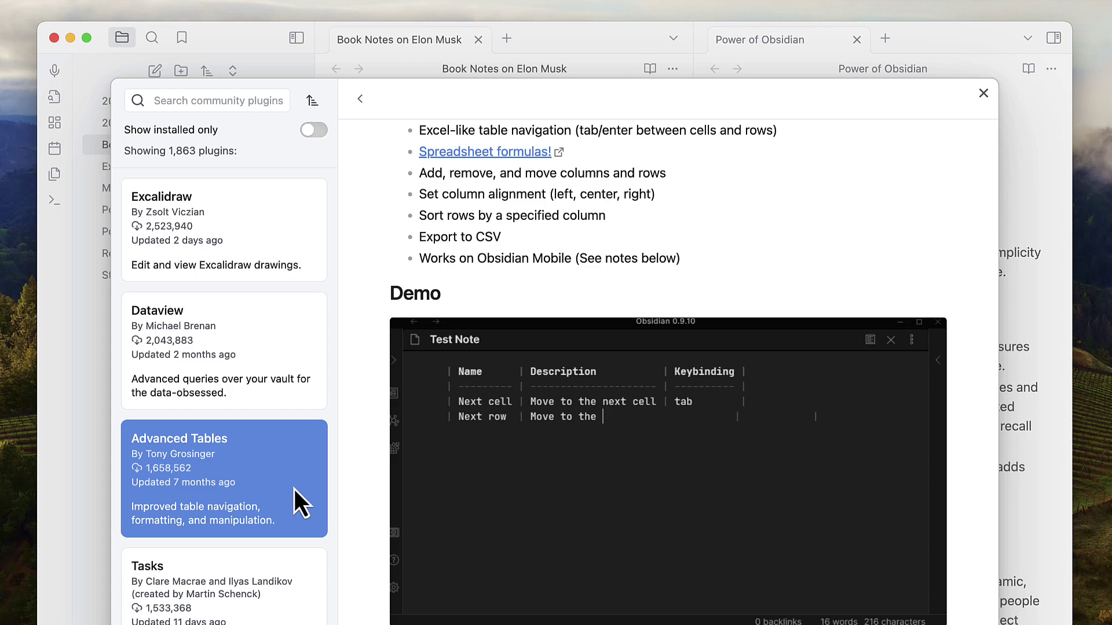
{"action": "scroll", "coordinate": [249, 522], "scroll_direction": "down", "scroll_amount": 4}
{"action": "left_click", "coordinate": [250, 468]}
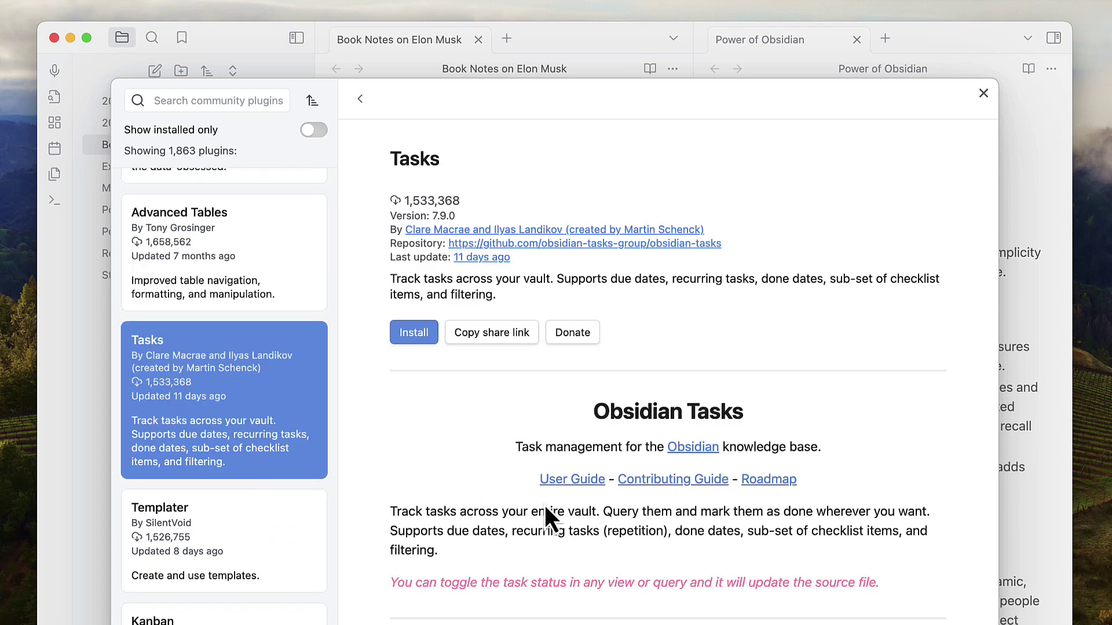
{"action": "scroll", "coordinate": [545, 507], "scroll_direction": "down", "scroll_amount": 10}
{"action": "scroll", "coordinate": [544, 502], "scroll_direction": "up", "scroll_amount": 1}
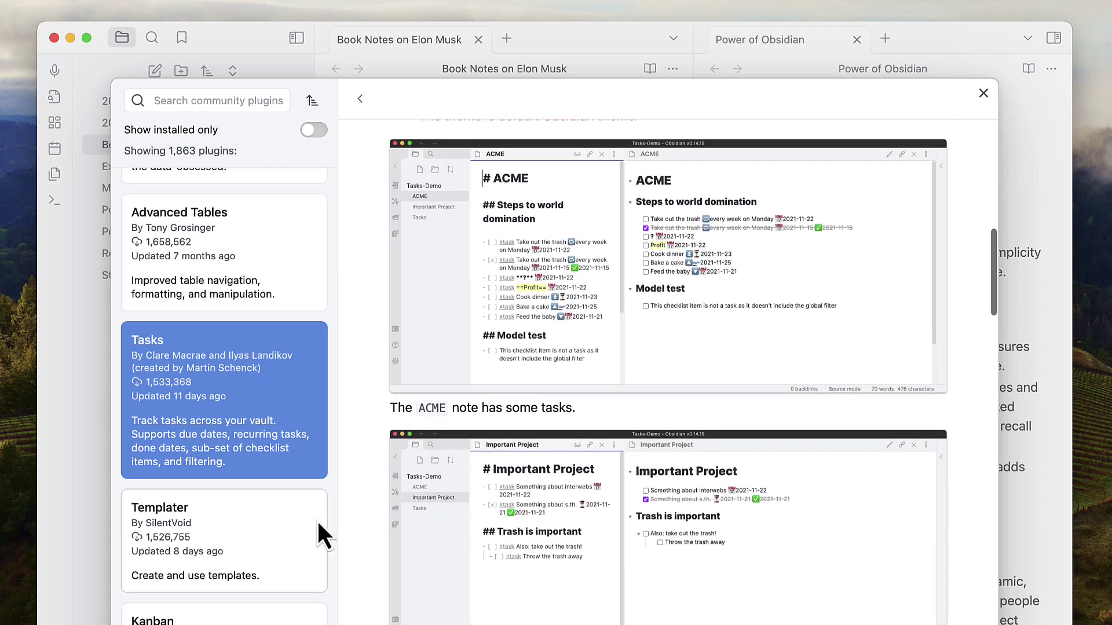
{"action": "scroll", "coordinate": [274, 565], "scroll_direction": "down", "scroll_amount": 4}
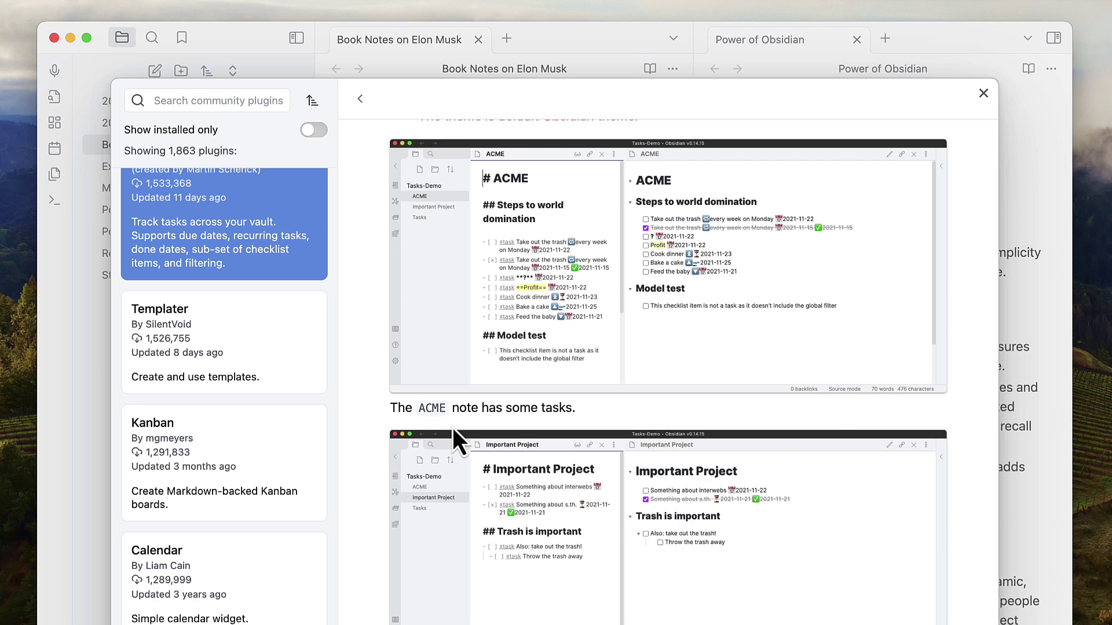
- View the Kanban and Excalidraw plugin details, then close the catalogue and Settings
{"action": "left_click", "coordinate": [248, 433]}
{"action": "scroll", "coordinate": [464, 429], "scroll_direction": "down", "scroll_amount": 3}
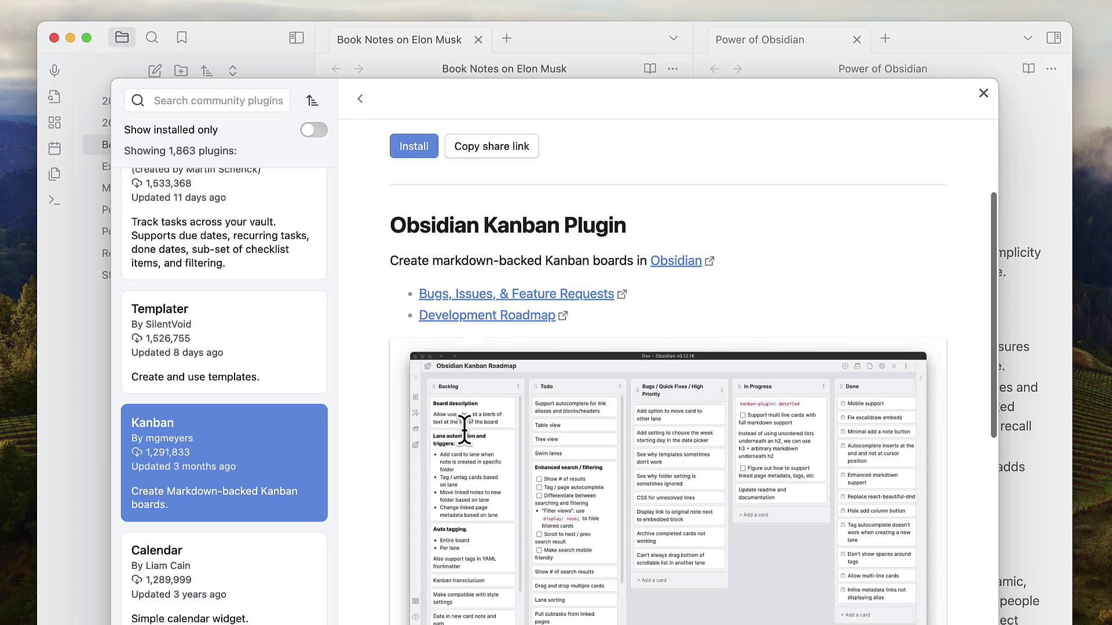
{"action": "scroll", "coordinate": [464, 429], "scroll_direction": "down", "scroll_amount": 5}
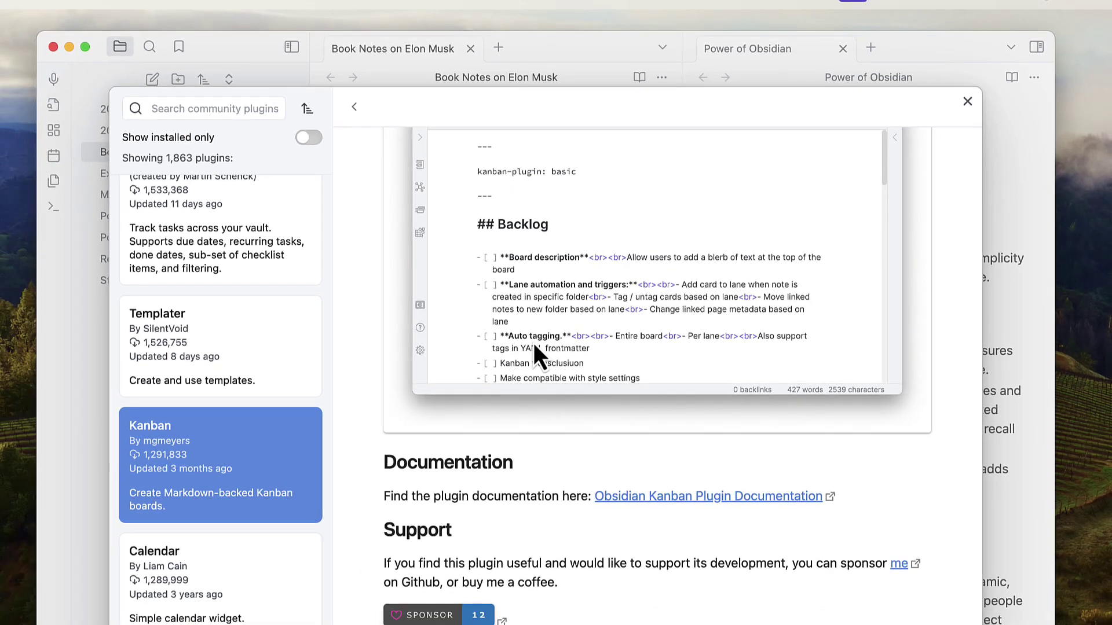
{"action": "scroll", "coordinate": [533, 343], "scroll_direction": "up", "scroll_amount": 10}
{"action": "scroll", "coordinate": [261, 214], "scroll_direction": "up", "scroll_amount": 5}
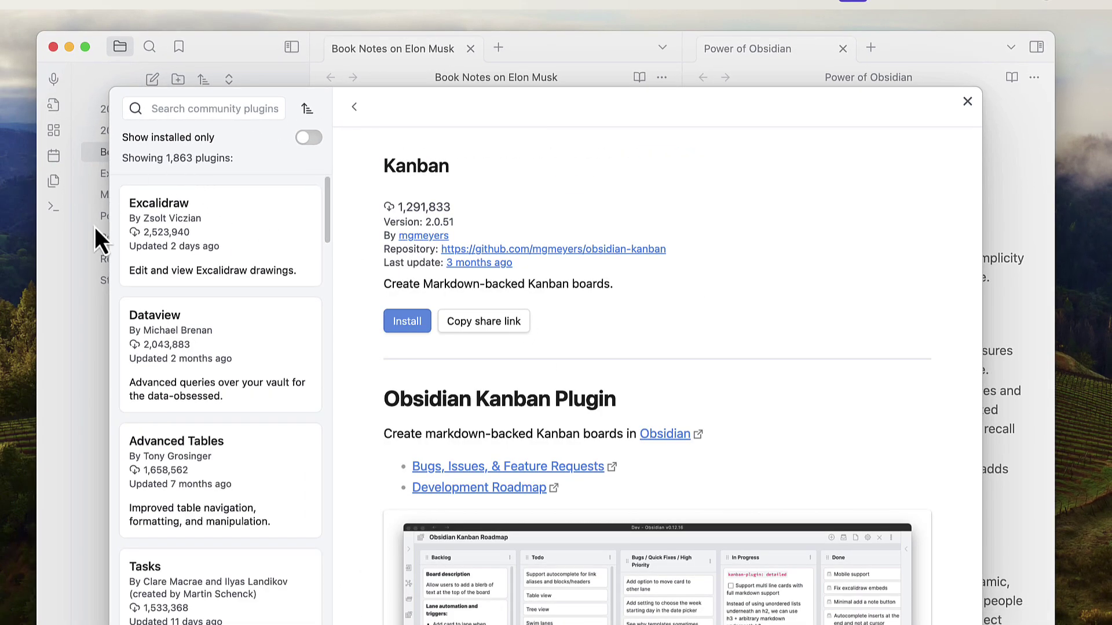
{"action": "left_click", "coordinate": [169, 215]}
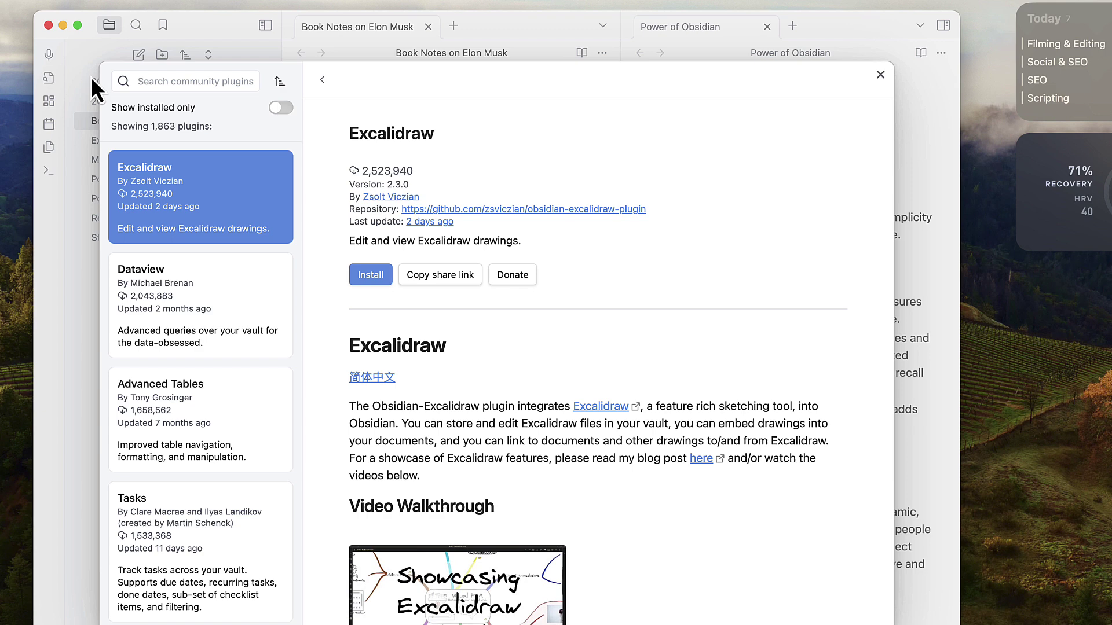
{"action": "left_click", "coordinate": [88, 116]}
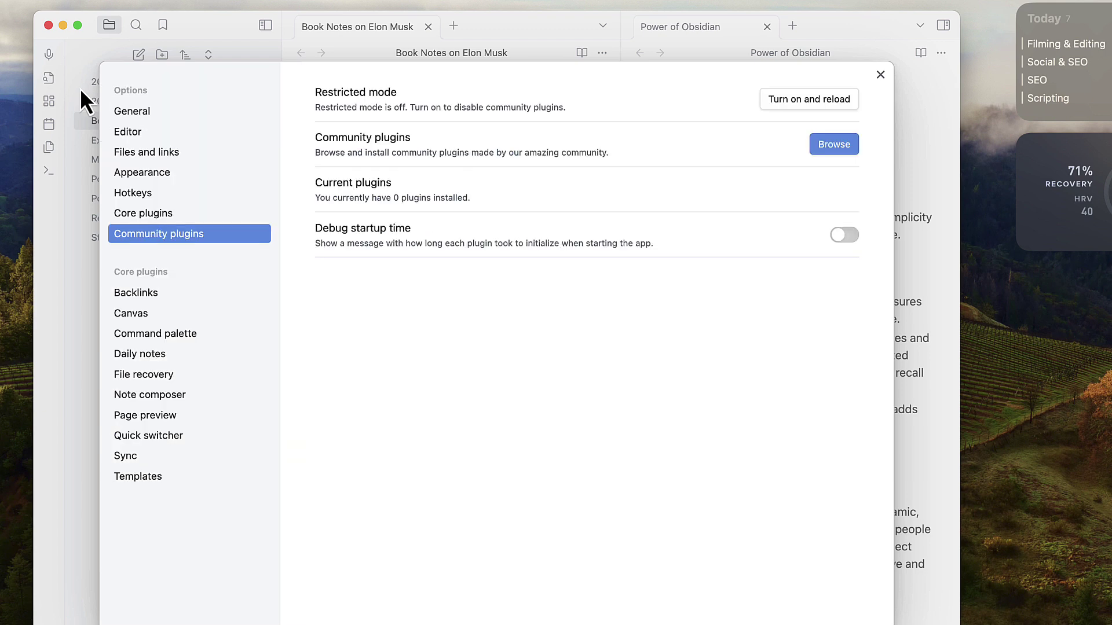
{"action": "left_click", "coordinate": [933, 178]}
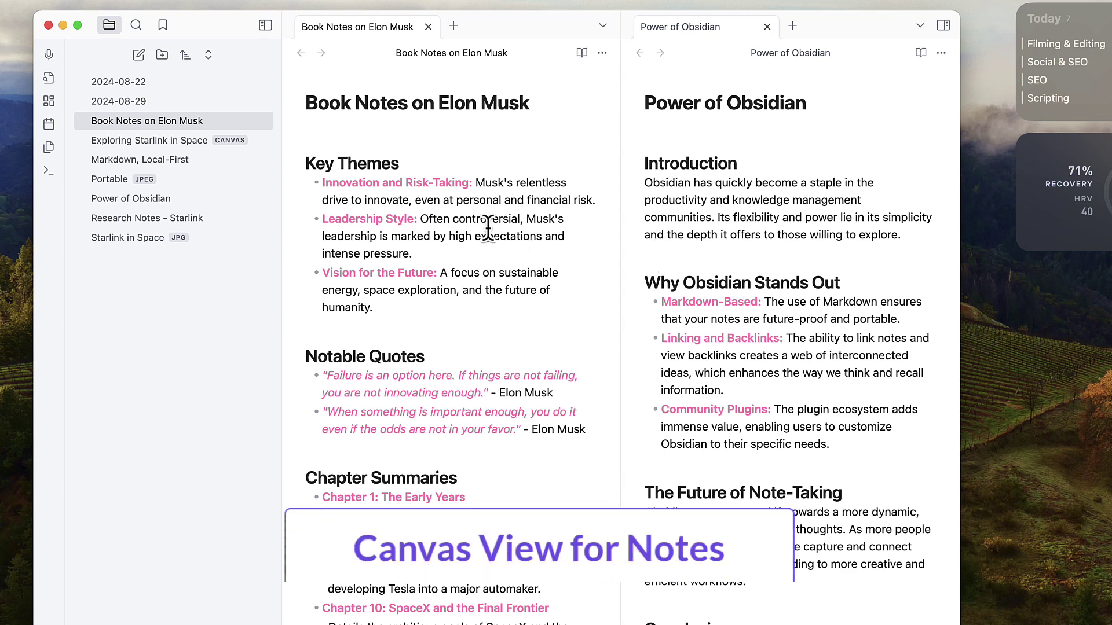
- Show only the Exploring Starlink in Space canvas, closing Power of Obsidian, and bring up quick search
{"action": "left_click", "coordinate": [136, 142]}
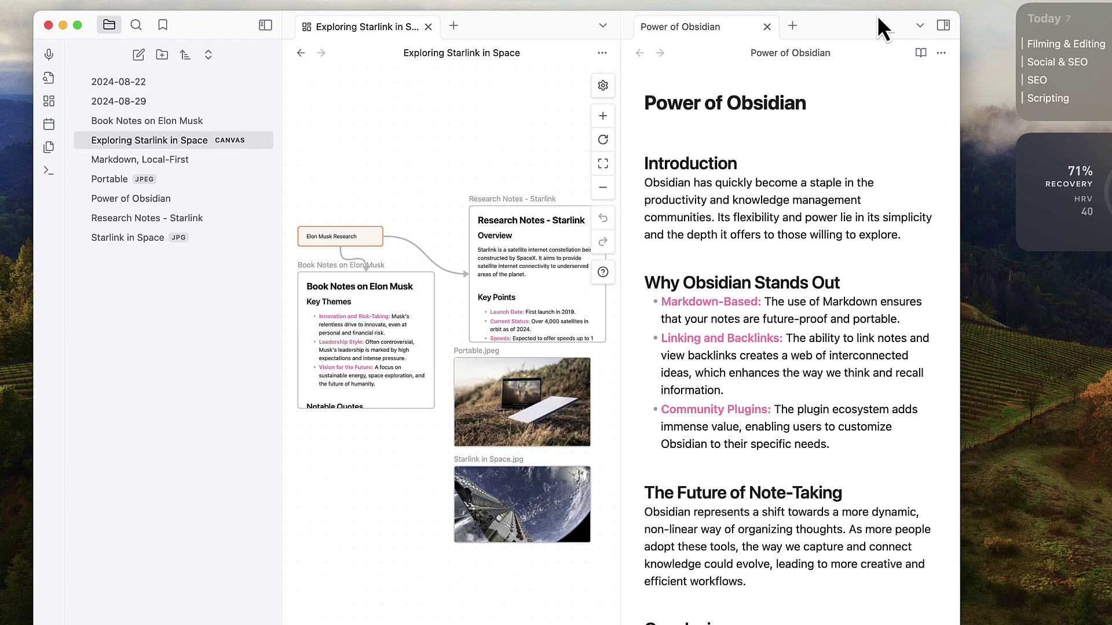
{"action": "left_click", "coordinate": [767, 27]}
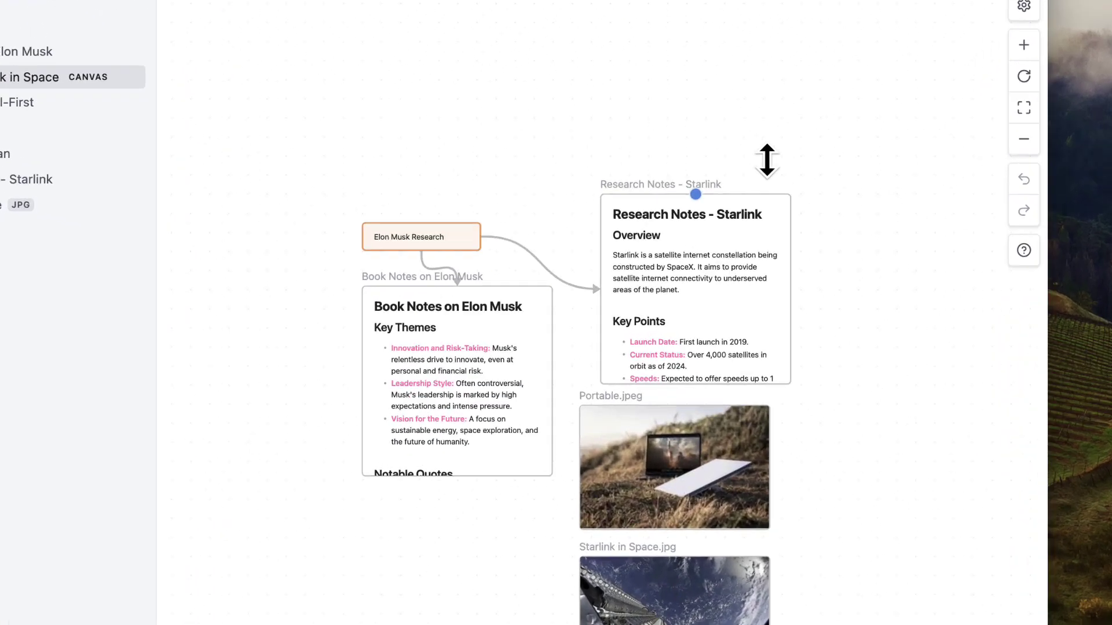
{"action": "scroll", "coordinate": [780, 133], "scroll_direction": "down", "scroll_amount": 2}
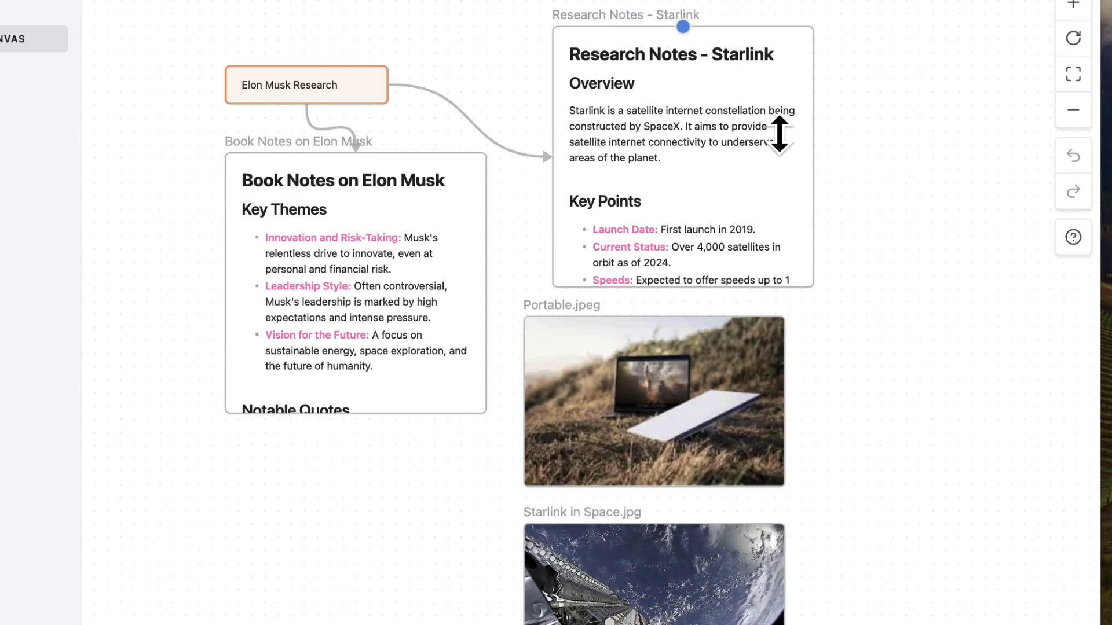
{"action": "scroll", "coordinate": [779, 133], "scroll_direction": "up", "scroll_amount": 2}
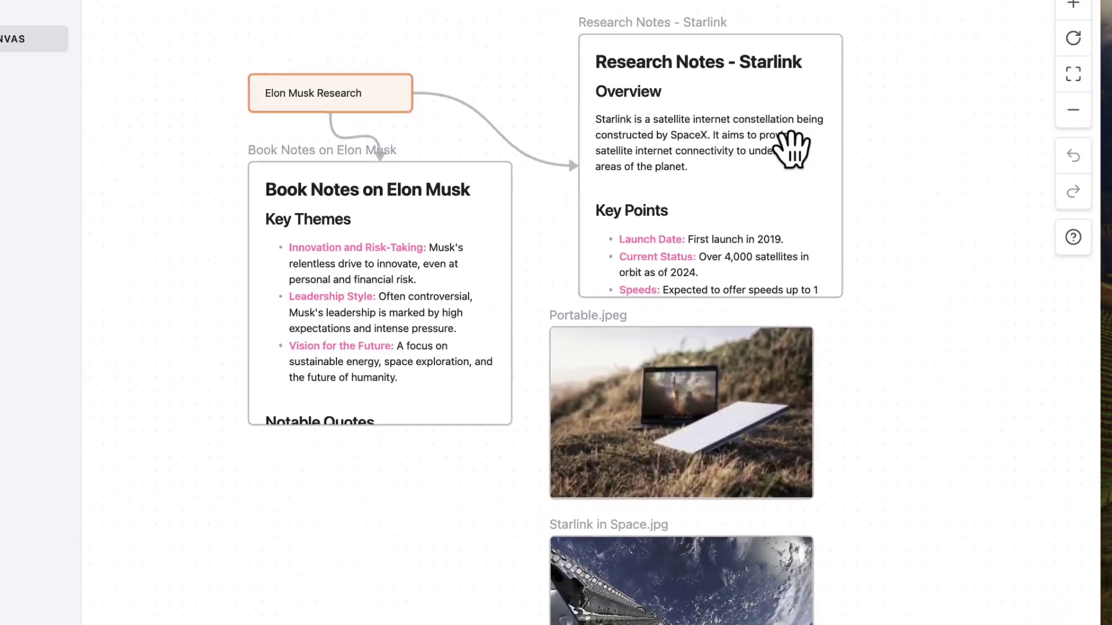
{"action": "key", "text": "super+o"}
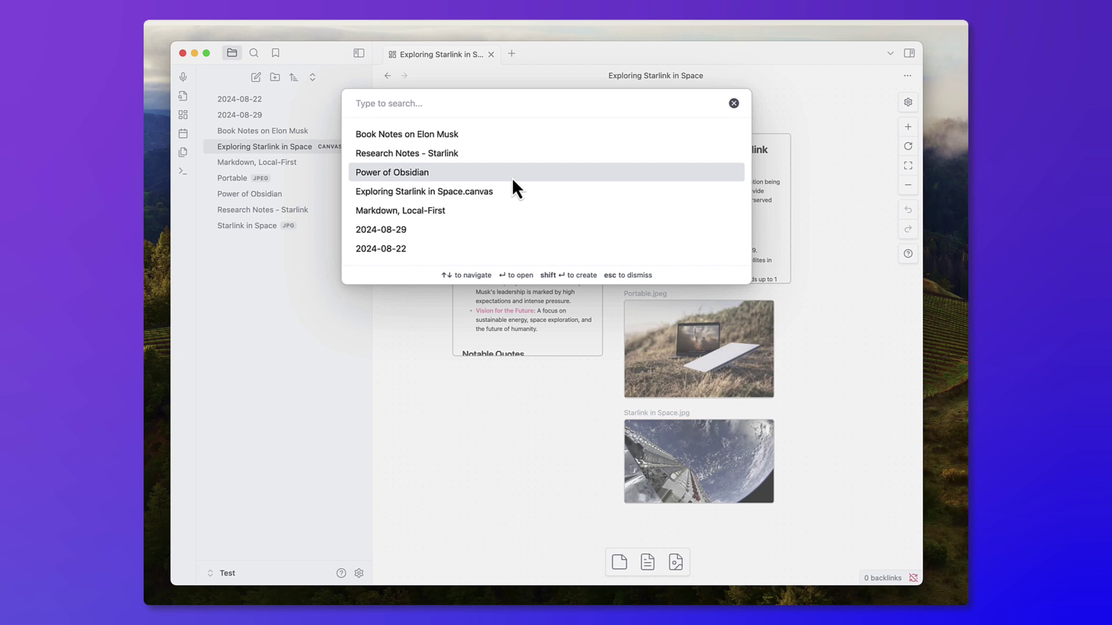
- Add the Power of Obsidian note to the canvas and move it clear of the Portable.jpeg image
{"action": "left_click", "coordinate": [512, 178]}
{"action": "left_click_drag", "start_coordinate": [746, 389], "coordinate": [882, 382]}
{"action": "left_click", "coordinate": [753, 307]}
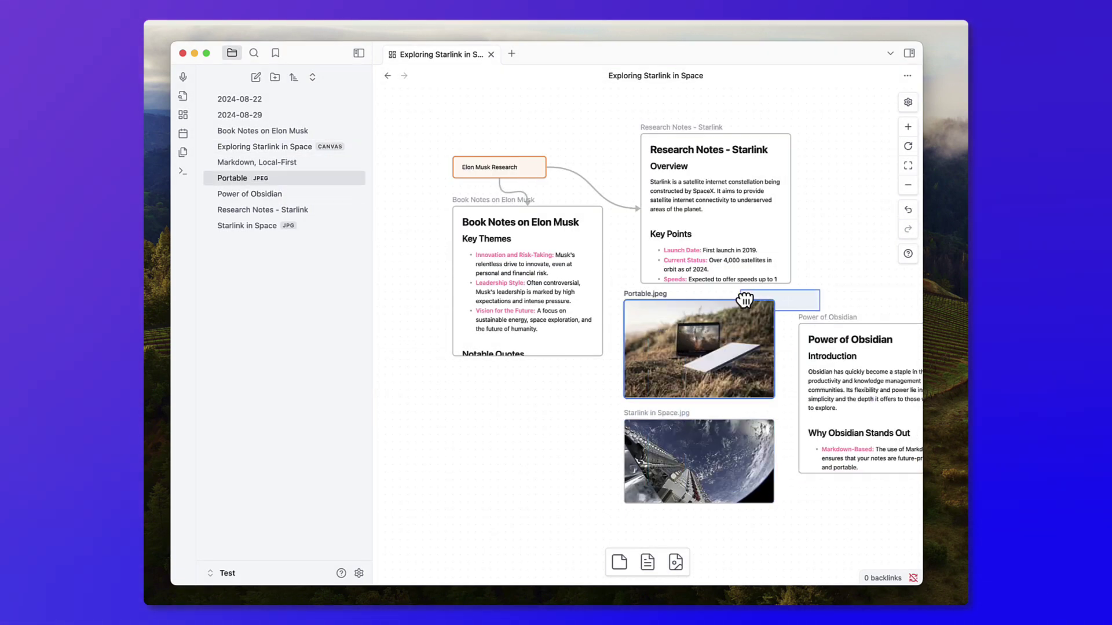
- Colour the Book Notes card yellow, Research Notes - Starlink teal and Power of Obsidian purple
{"action": "left_click", "coordinate": [553, 269]}
{"action": "left_click", "coordinate": [517, 182]}
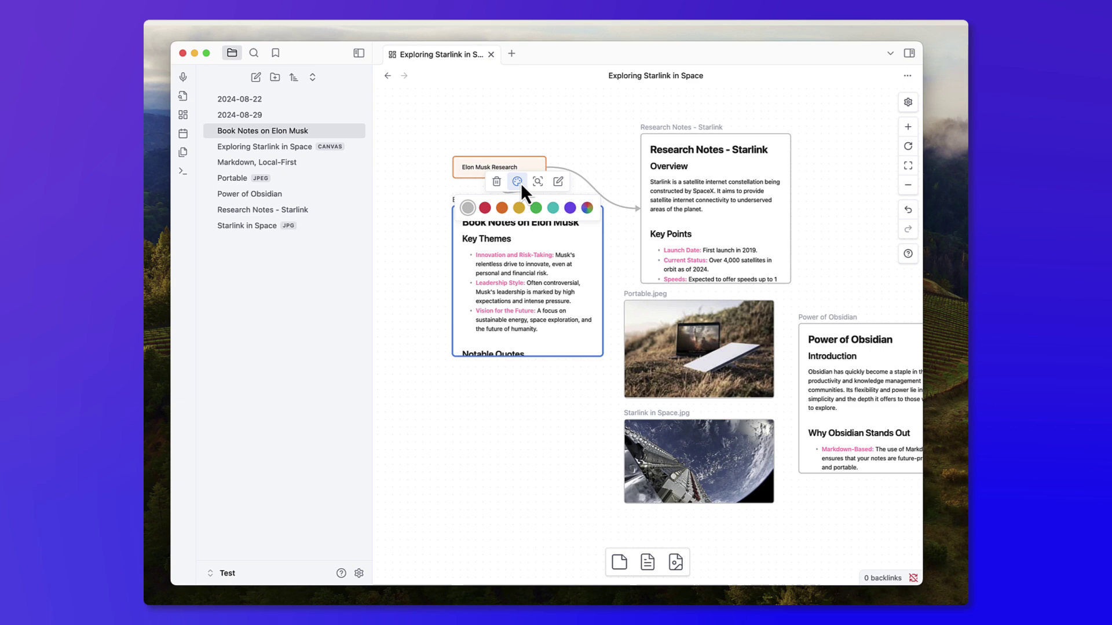
{"action": "left_click", "coordinate": [527, 207]}
{"action": "left_click", "coordinate": [705, 201]}
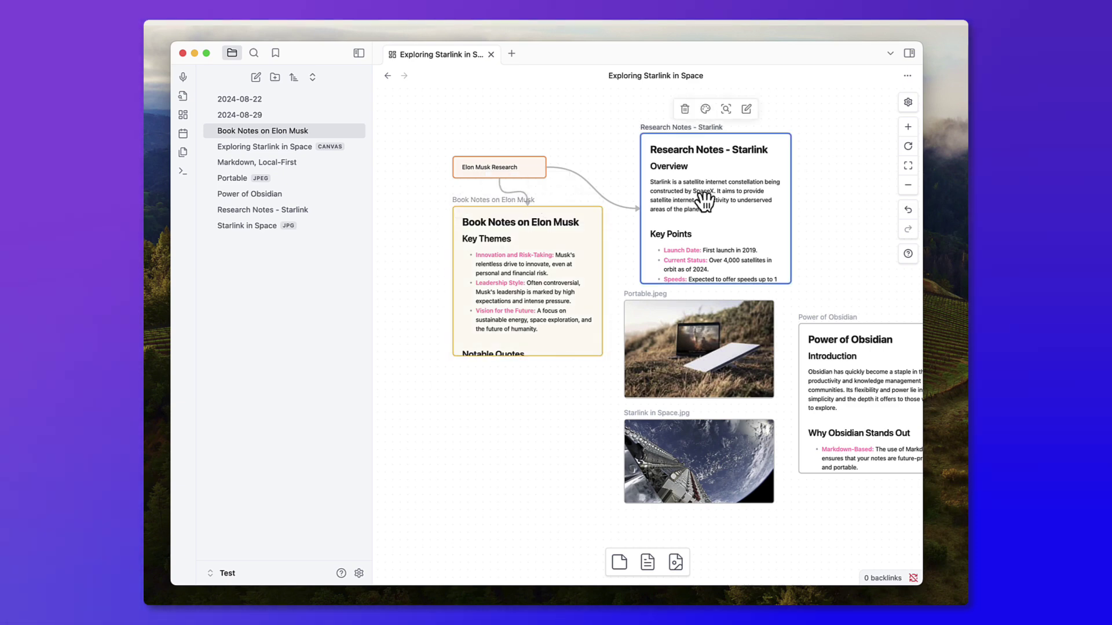
{"action": "left_click", "coordinate": [705, 109]}
{"action": "left_click", "coordinate": [744, 136]}
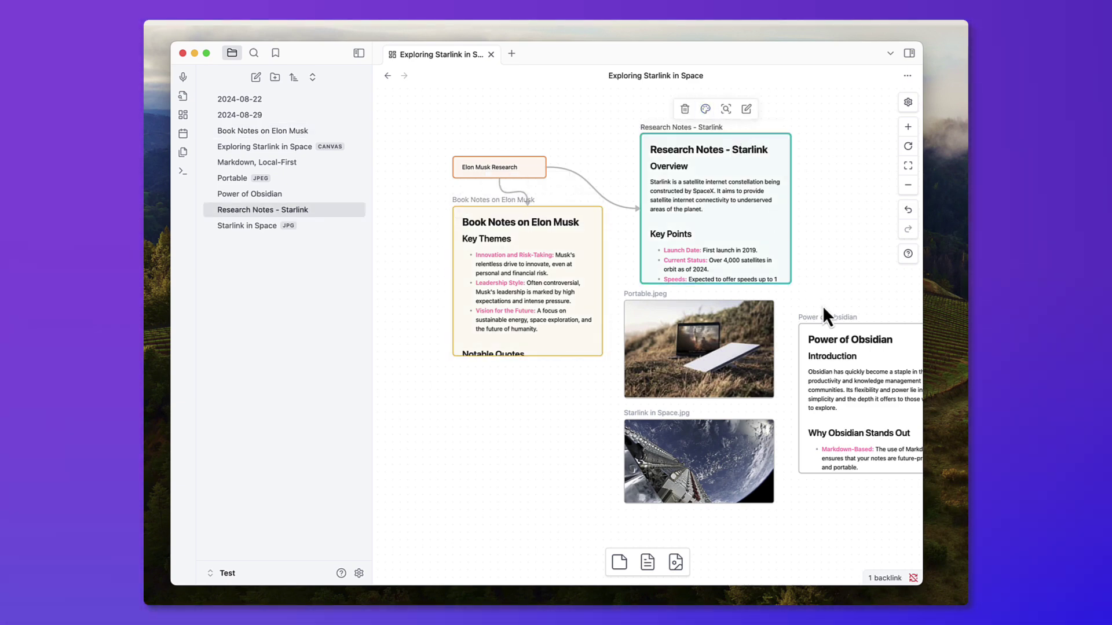
{"action": "left_click", "coordinate": [824, 360]}
{"action": "left_click", "coordinate": [863, 298]}
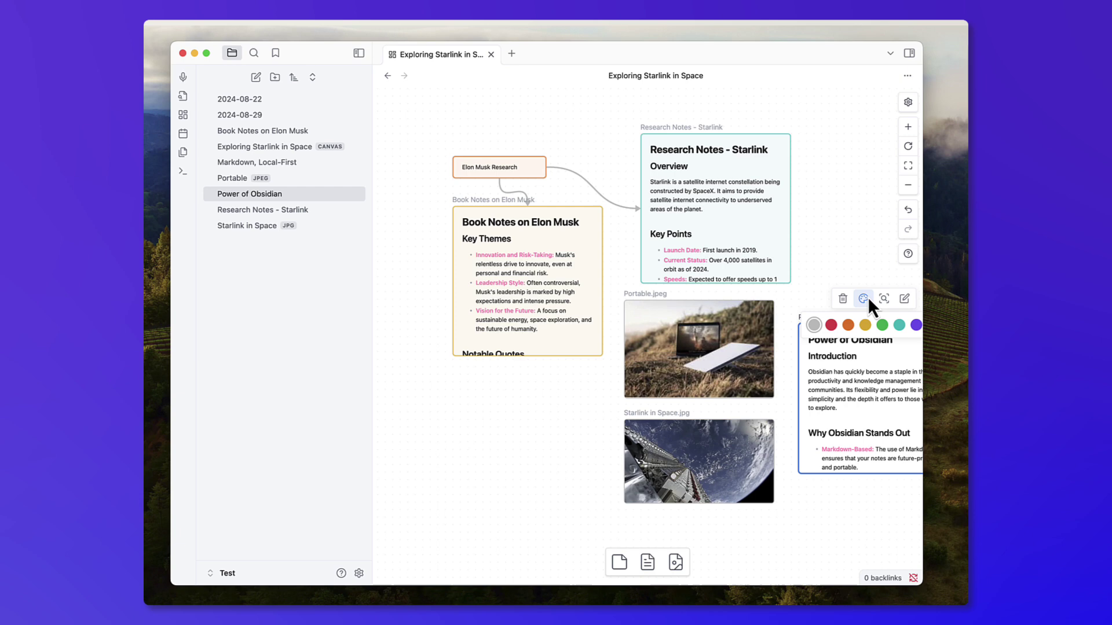
{"action": "left_click", "coordinate": [911, 318]}
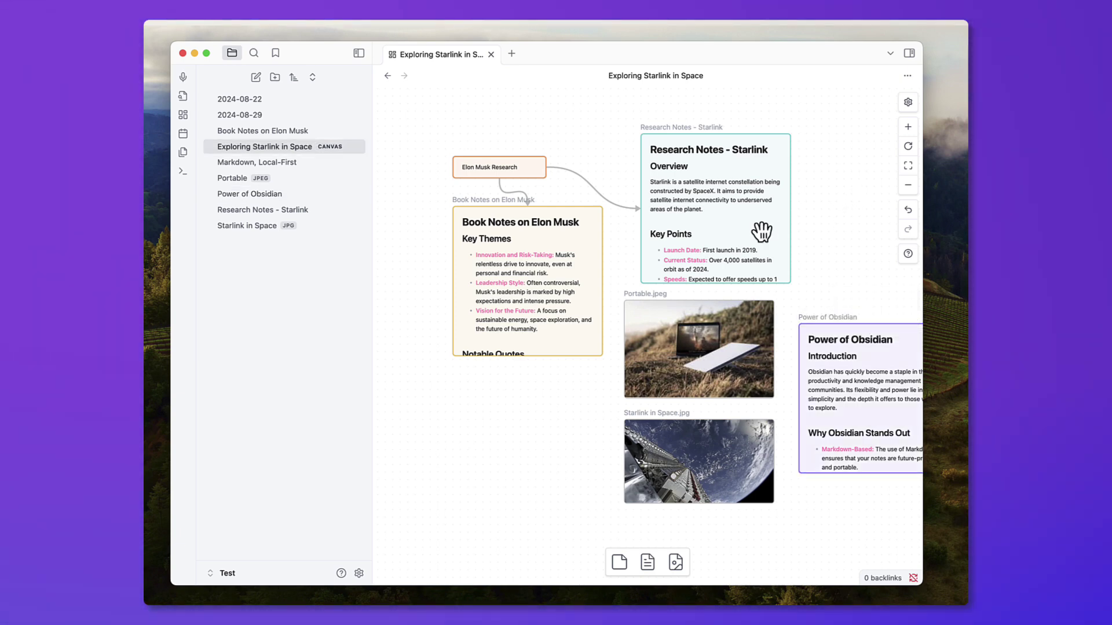
{"action": "scroll", "coordinate": [756, 228], "scroll_direction": "down", "scroll_amount": 3}
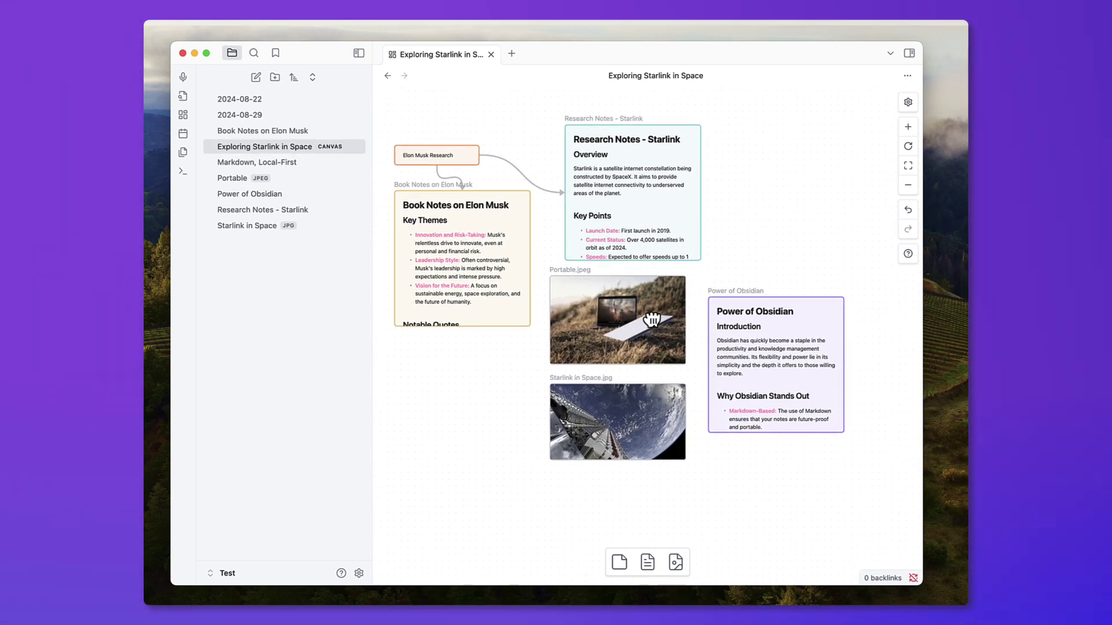
- Move and enlarge Portable.jpeg beside Research Notes, put Starlink in Space.jpg beneath, and zoom to fit
{"action": "left_click_drag", "start_coordinate": [637, 330], "coordinate": [792, 173]}
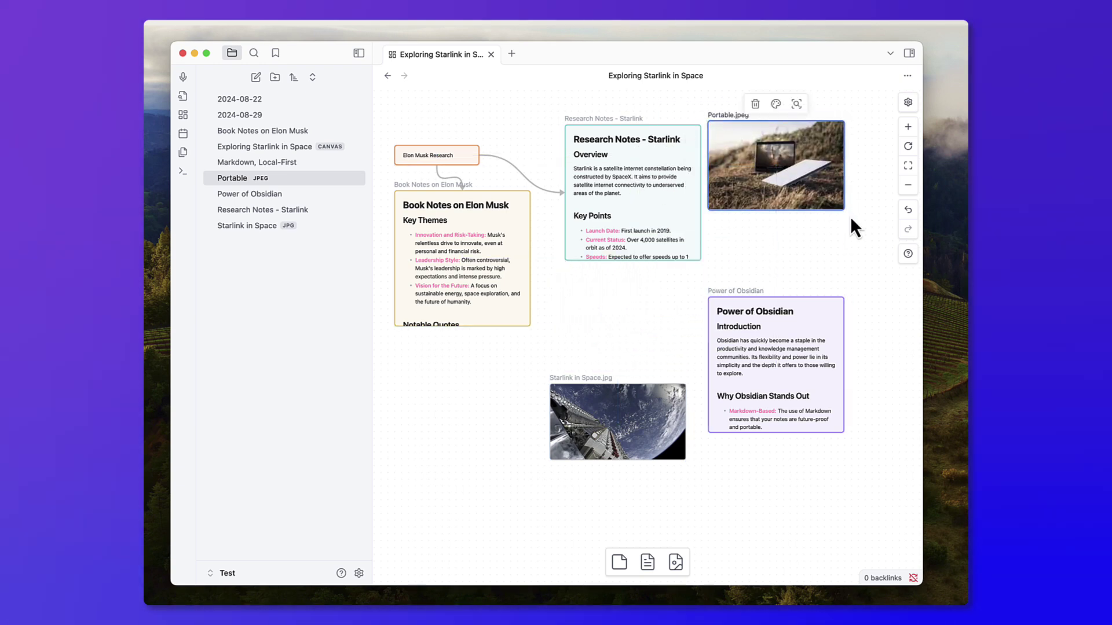
{"action": "left_click_drag", "start_coordinate": [844, 209], "coordinate": [886, 278]}
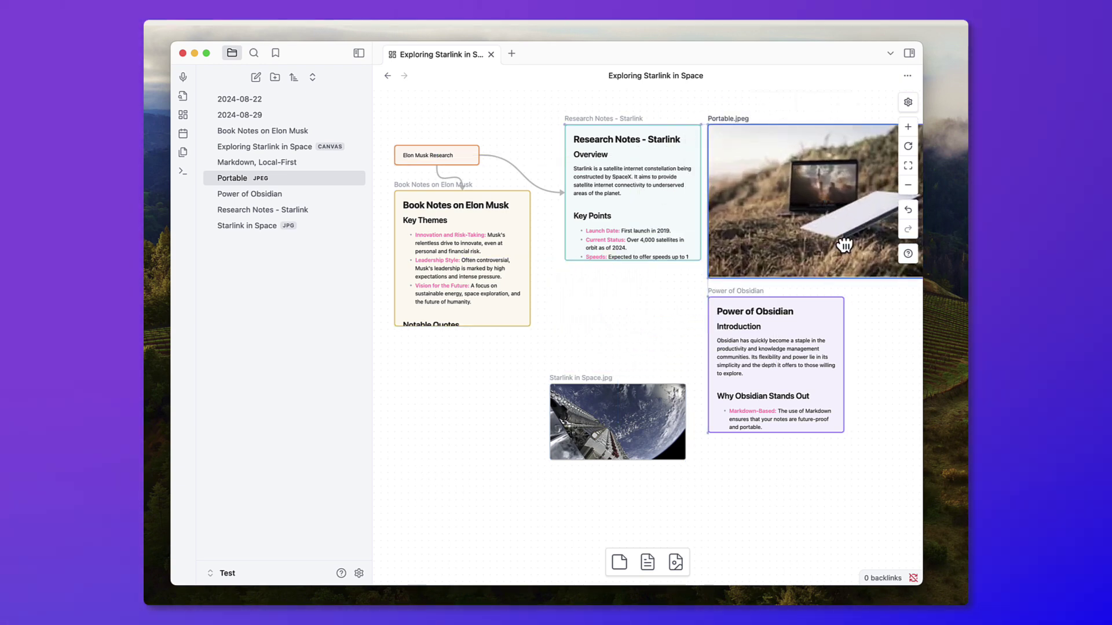
{"action": "left_click_drag", "start_coordinate": [649, 420], "coordinate": [664, 315]}
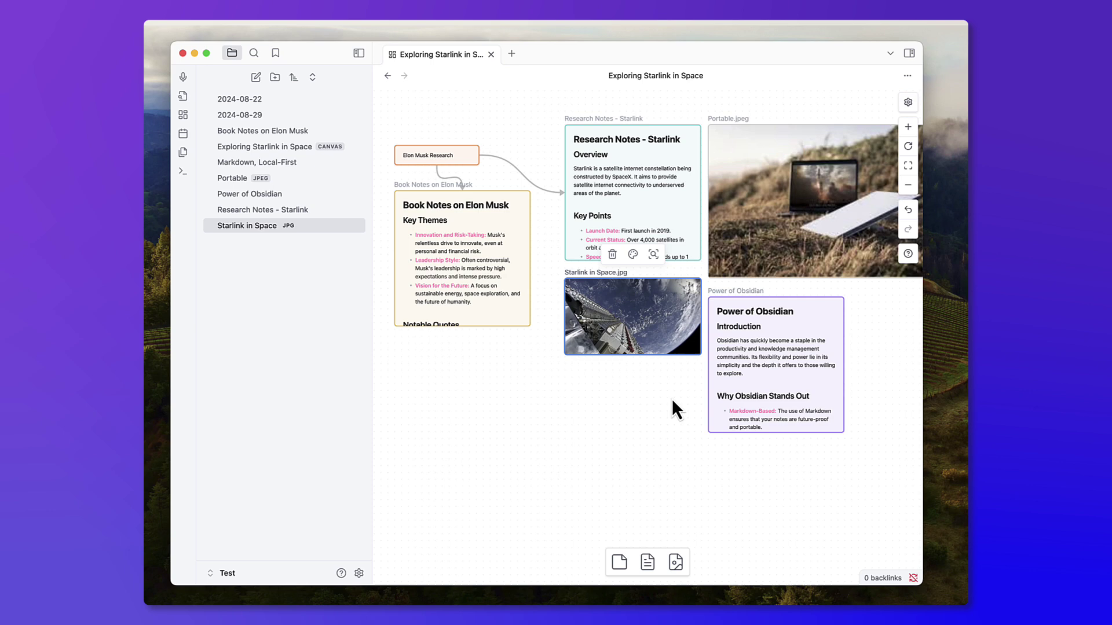
{"action": "left_click", "coordinate": [635, 416]}
{"action": "key", "text": "shift+1"}
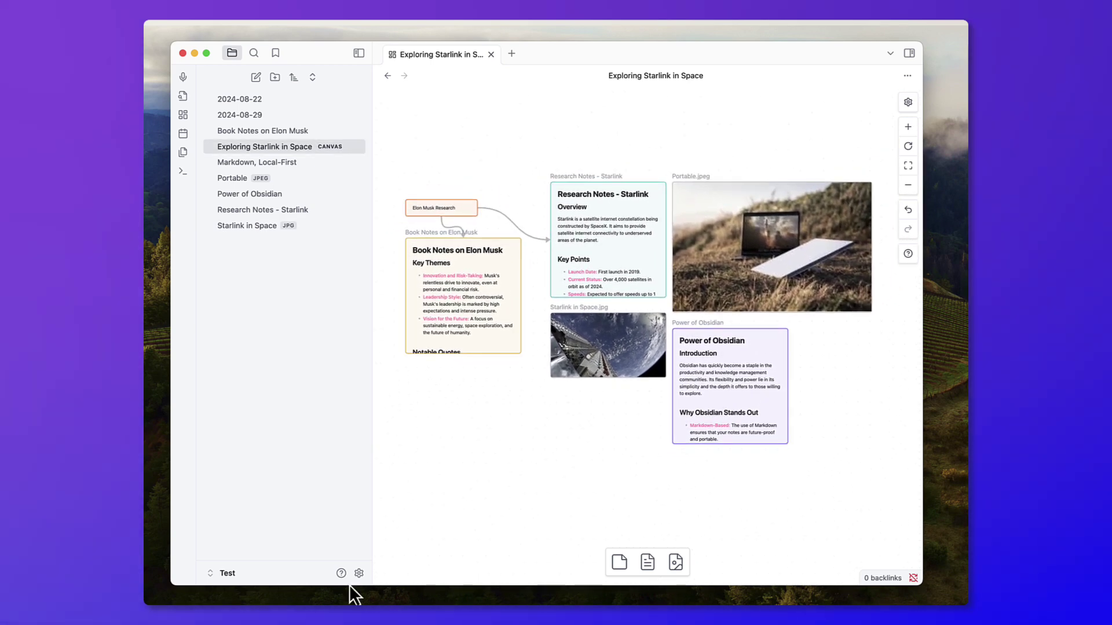
- From Appearance settings, browse community themes and install and apply the Minimal theme
{"action": "left_click", "coordinate": [357, 574]}
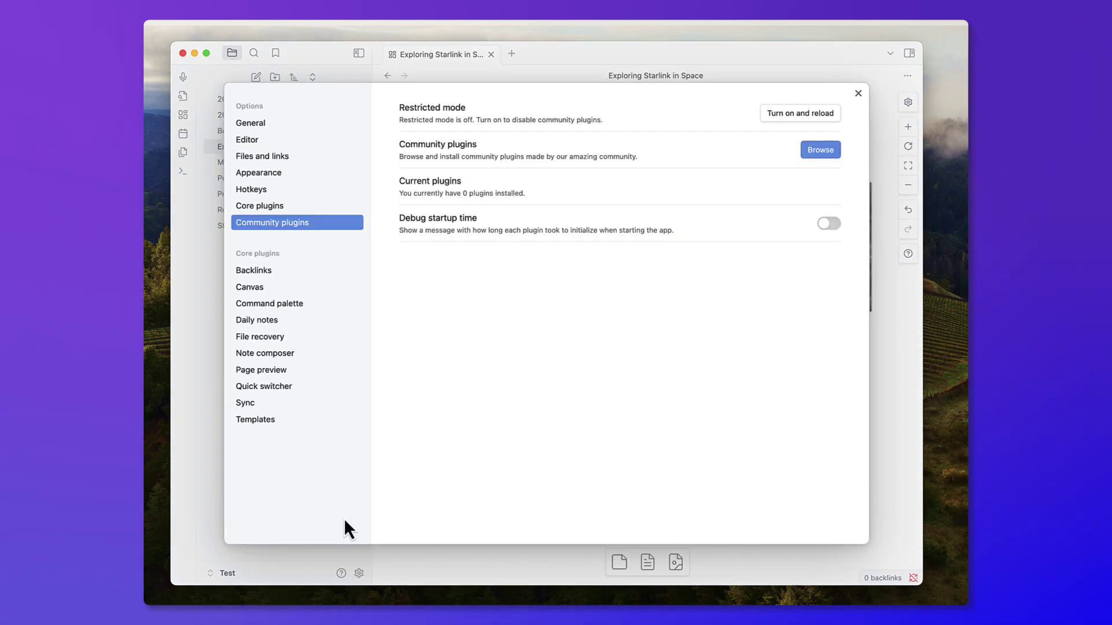
{"action": "left_click", "coordinate": [289, 173]}
{"action": "left_click", "coordinate": [817, 191]}
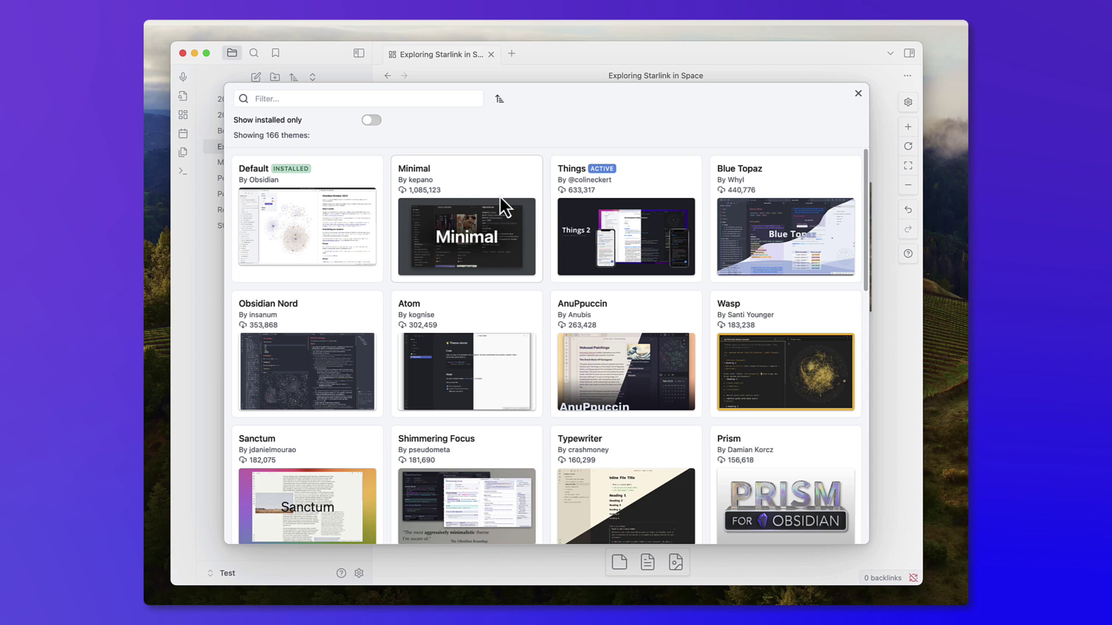
{"action": "left_click", "coordinate": [499, 195]}
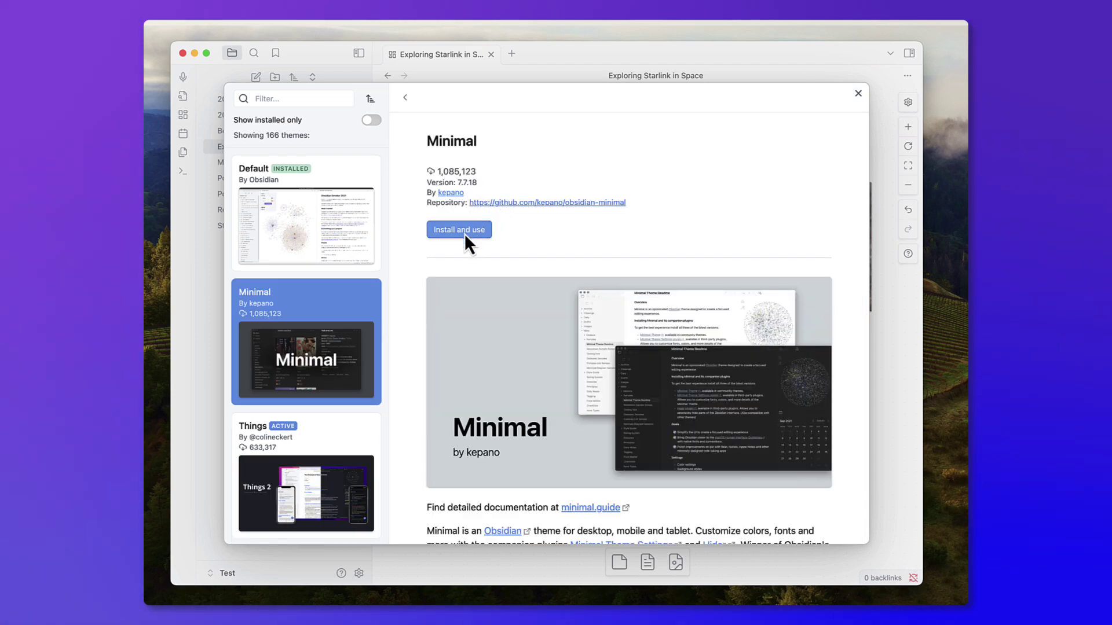
{"action": "left_click", "coordinate": [464, 232]}
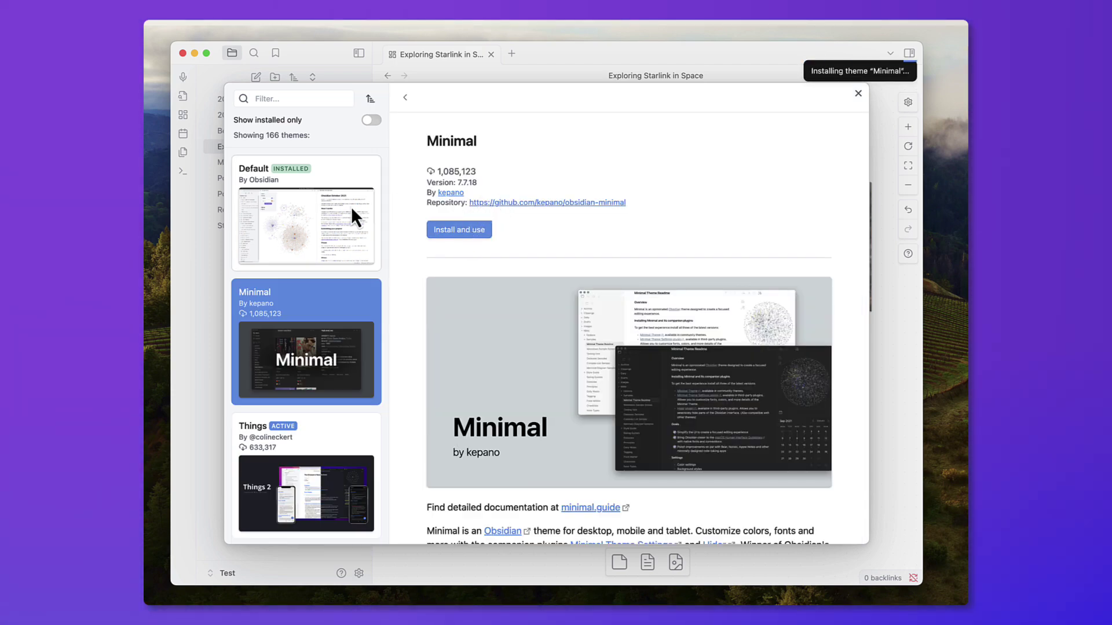
- Install and apply the AnuPpuccin theme, then close the theme browser
{"action": "scroll", "coordinate": [346, 261], "scroll_direction": "down", "scroll_amount": 8}
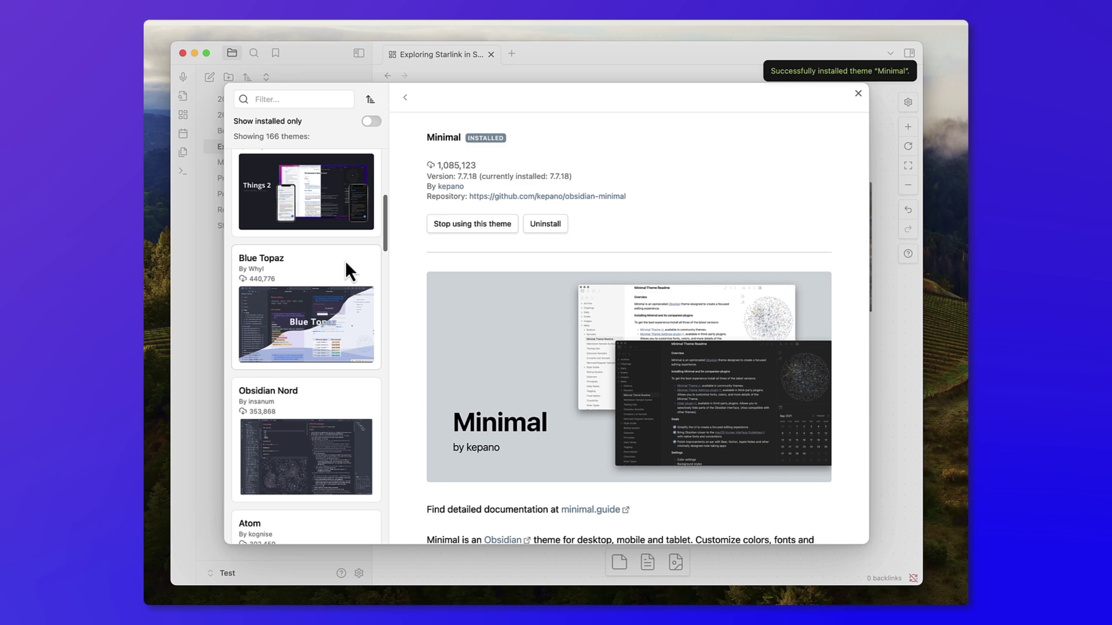
{"action": "scroll", "coordinate": [345, 260], "scroll_direction": "down", "scroll_amount": 5}
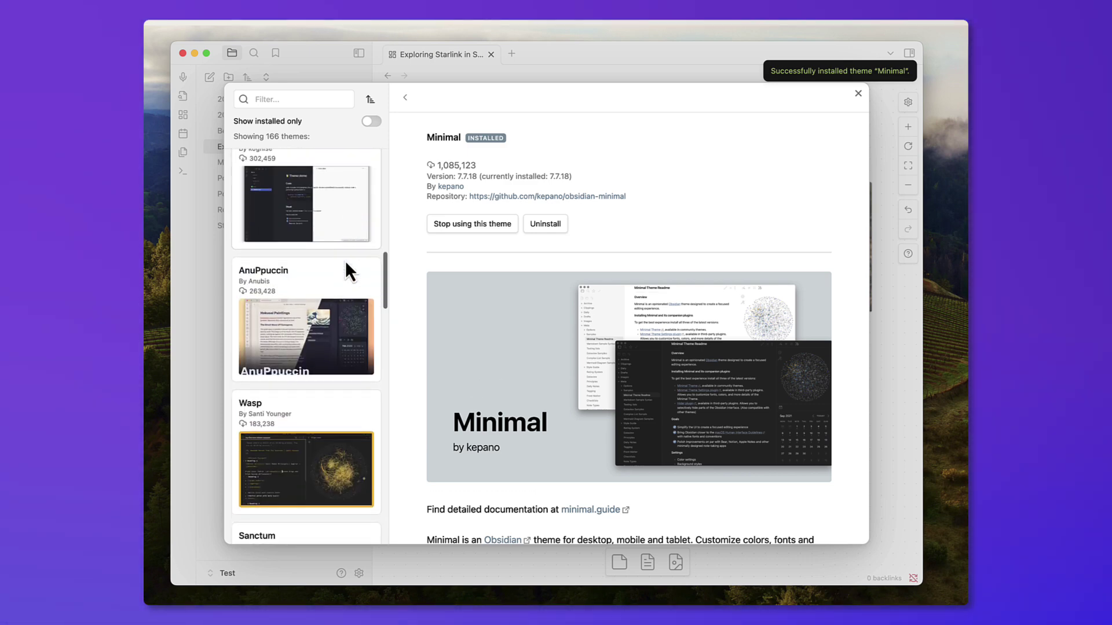
{"action": "left_click", "coordinate": [335, 273]}
{"action": "left_click", "coordinate": [446, 227]}
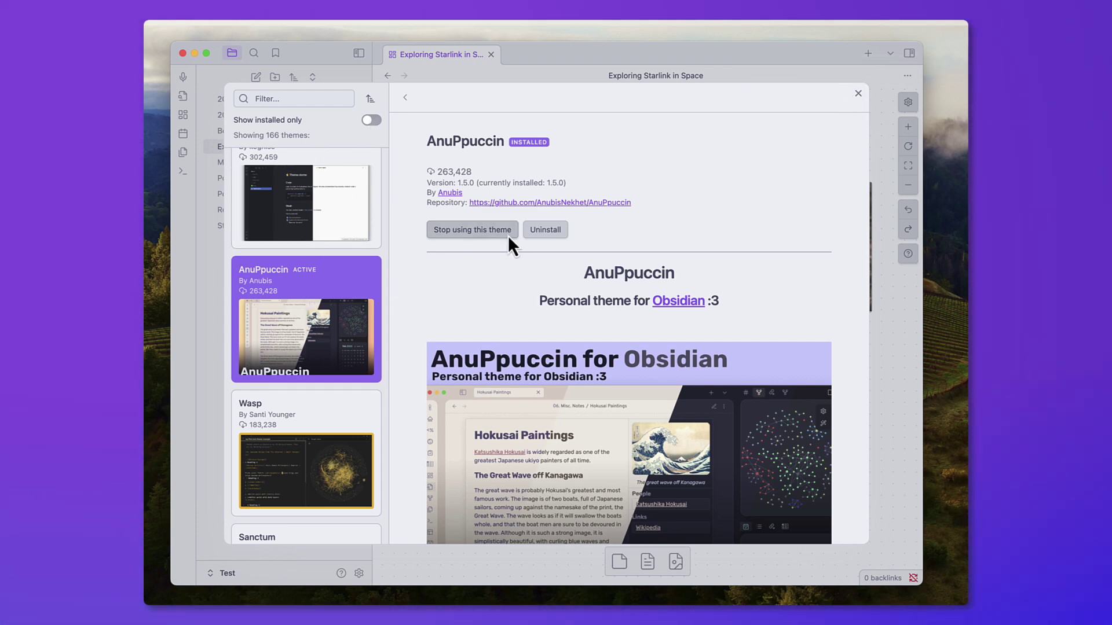
{"action": "left_click", "coordinate": [858, 94]}
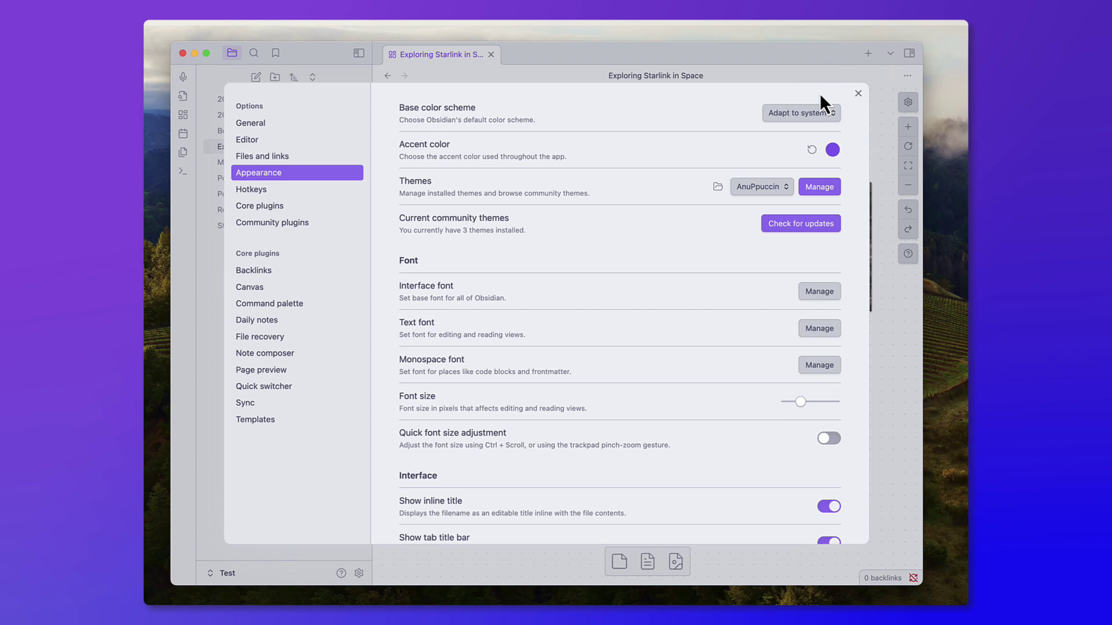
- Close Settings, try inserting a template, and look over the backlinks sorting choices
{"action": "left_click", "coordinate": [860, 94]}
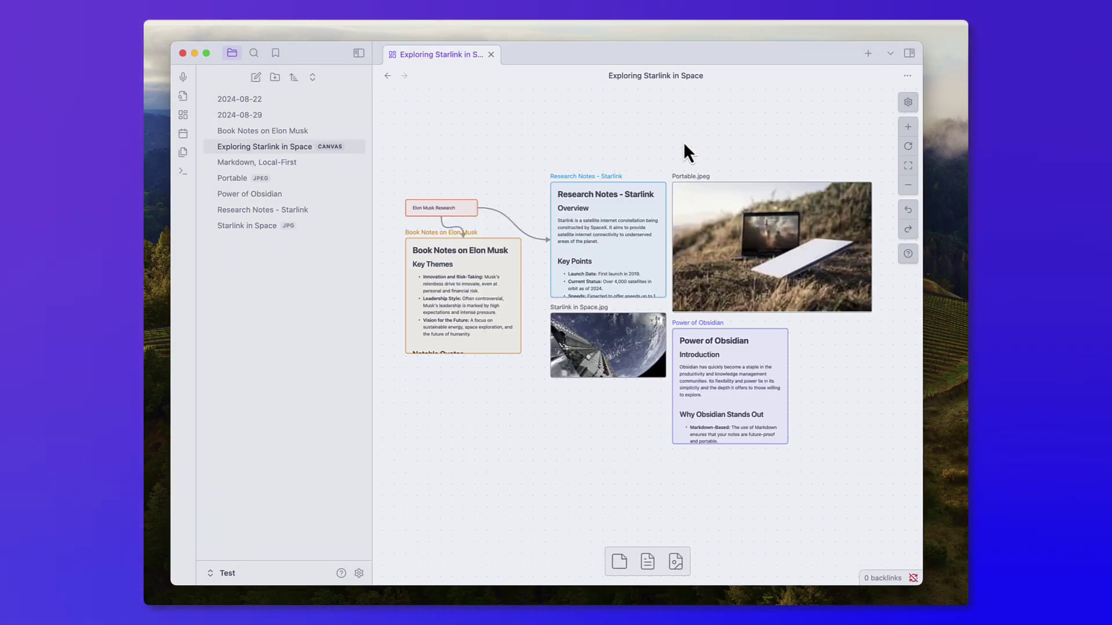
{"action": "scroll", "coordinate": [635, 139], "scroll_direction": "right", "scroll_amount": 3}
{"action": "scroll", "coordinate": [635, 139], "scroll_direction": "down", "scroll_amount": 2}
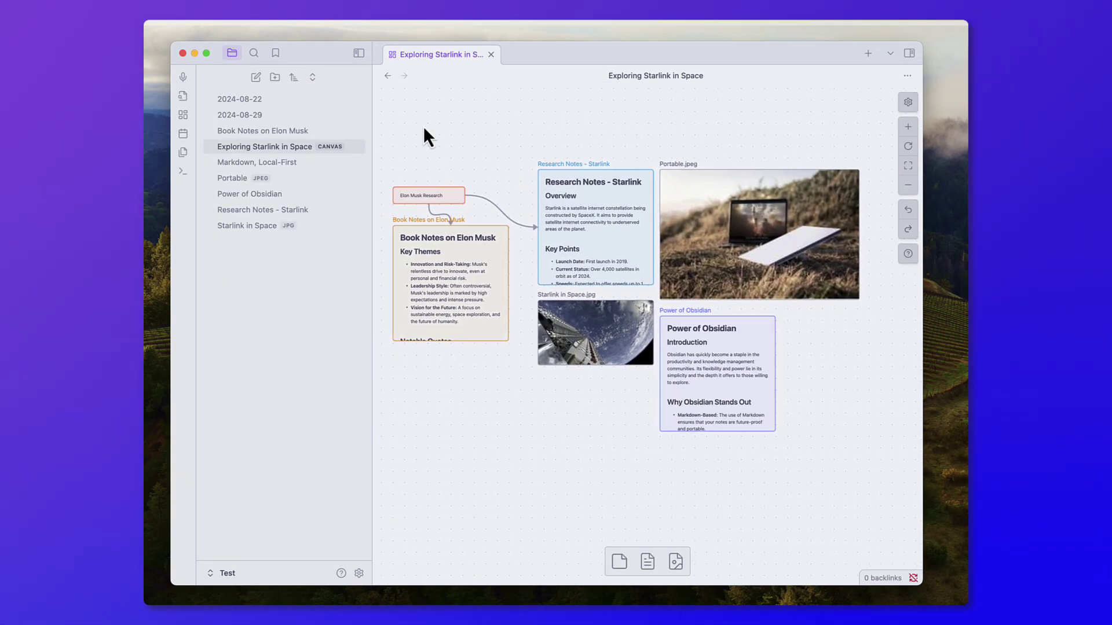
{"action": "left_click", "coordinate": [185, 154]}
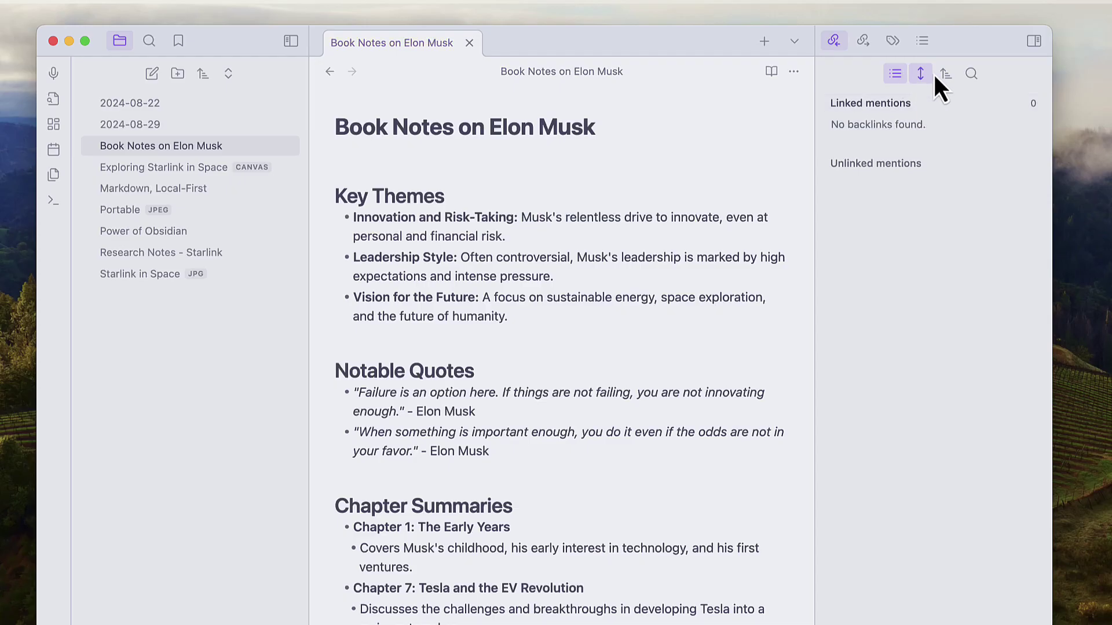
{"action": "left_click", "coordinate": [945, 75]}
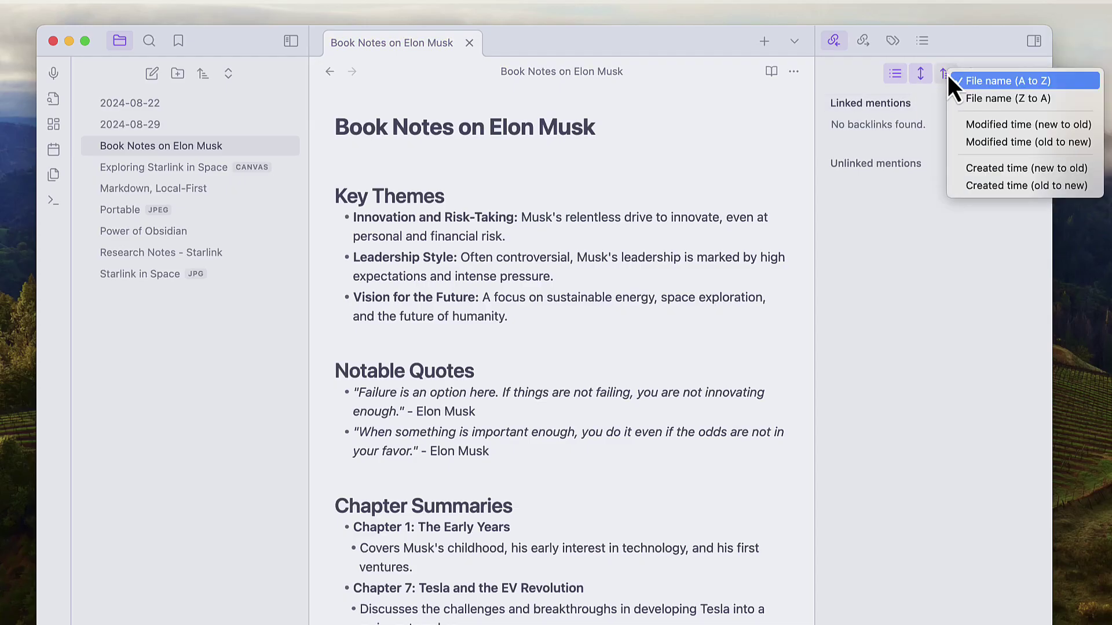
{"action": "left_click", "coordinate": [876, 65]}
- Check the note's outgoing links, tags and outline, jumping to Notable Quotes, Chapter Summaries and Personal Reflections
{"action": "left_click", "coordinate": [862, 40]}
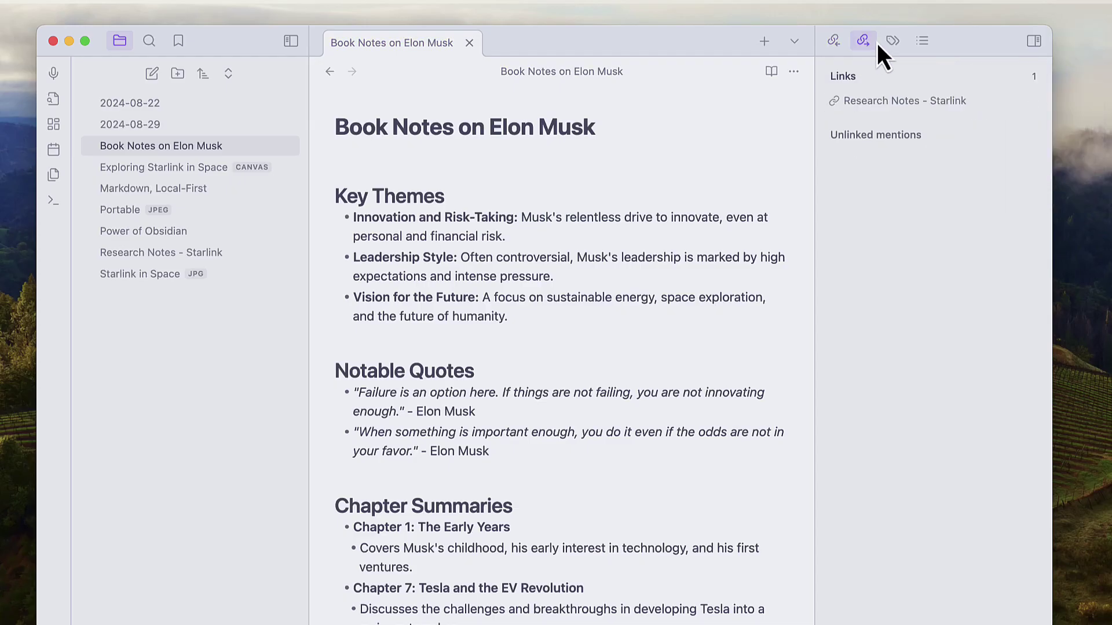
{"action": "left_click", "coordinate": [892, 40]}
{"action": "left_click", "coordinate": [915, 41]}
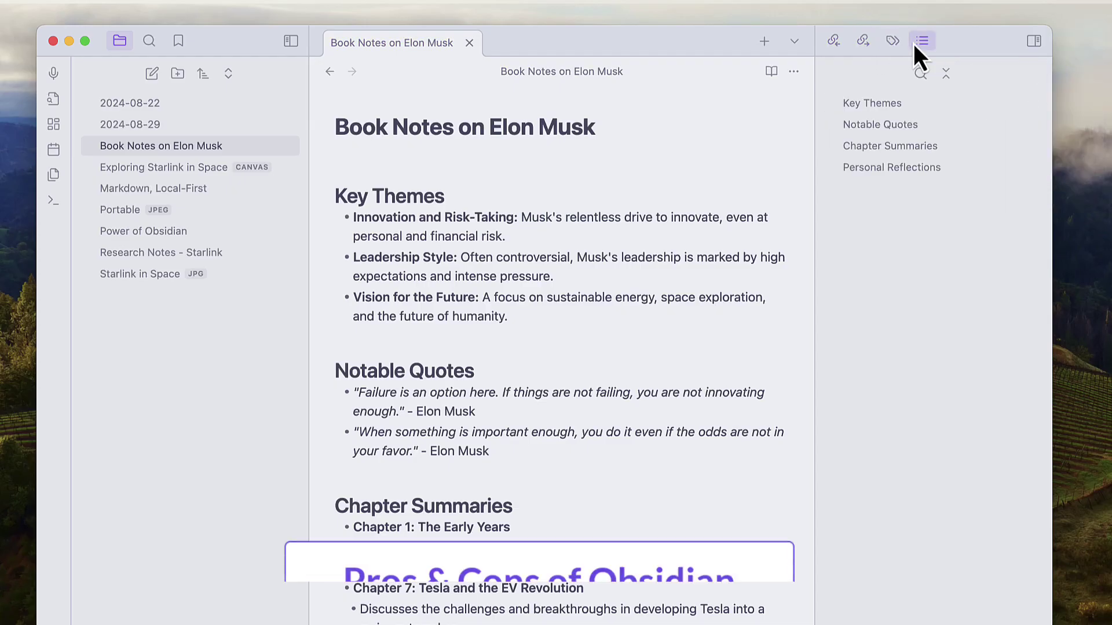
{"action": "left_click", "coordinate": [894, 129]}
{"action": "left_click", "coordinate": [894, 146]}
{"action": "left_click", "coordinate": [896, 168]}
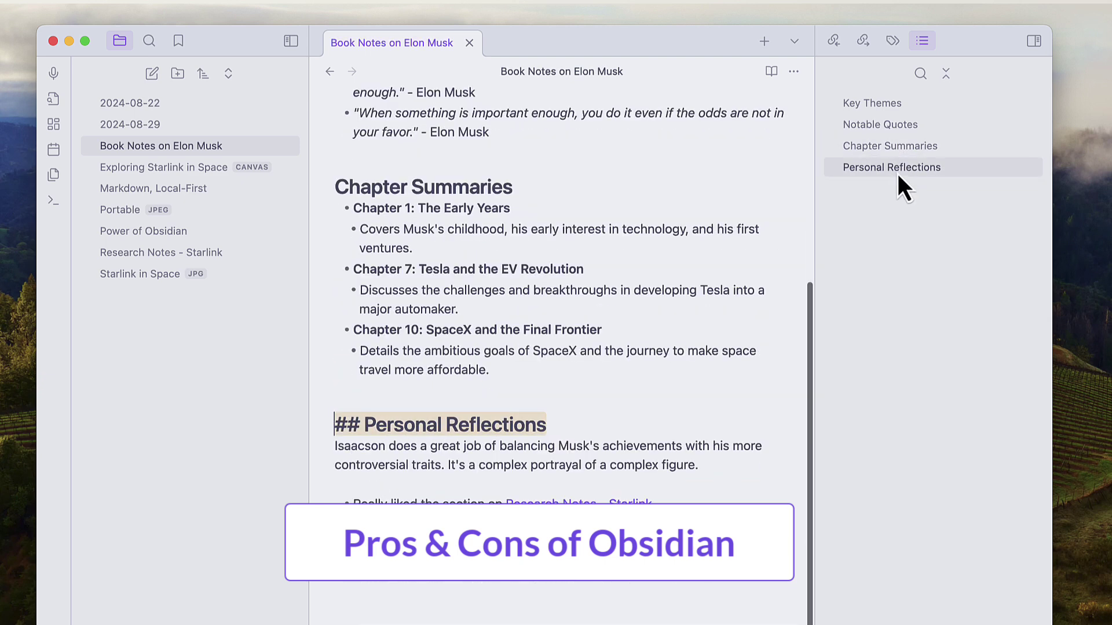
- Open Research Notes - Starlink from outgoing links, then reach it again via Book Notes on Elon Musk's link
{"action": "left_click", "coordinate": [839, 40]}
{"action": "left_click", "coordinate": [861, 42]}
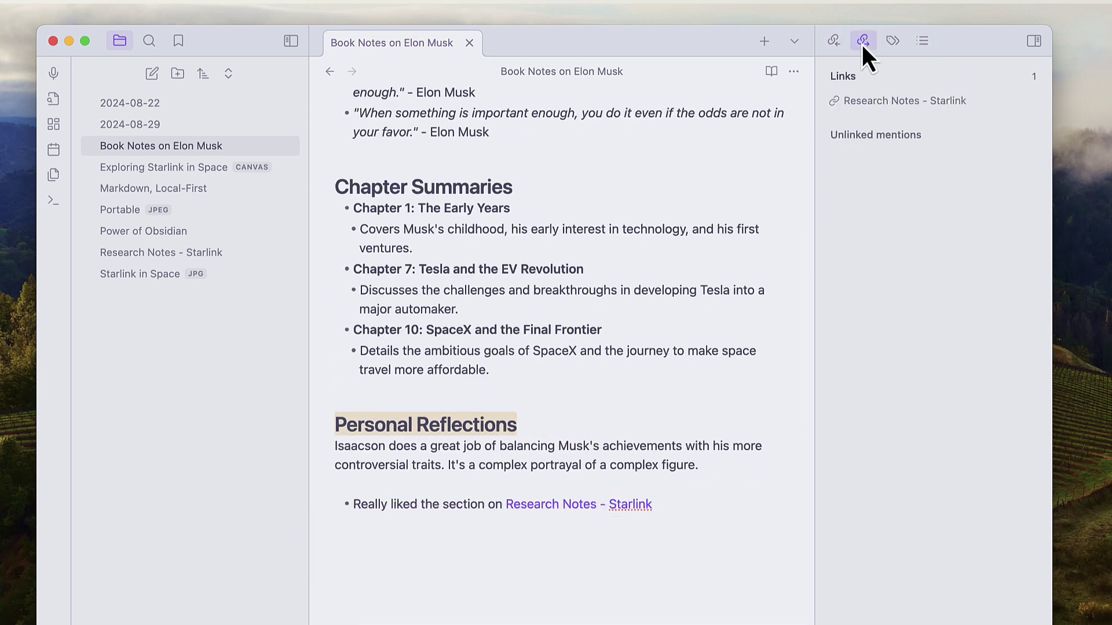
{"action": "left_click", "coordinate": [879, 103]}
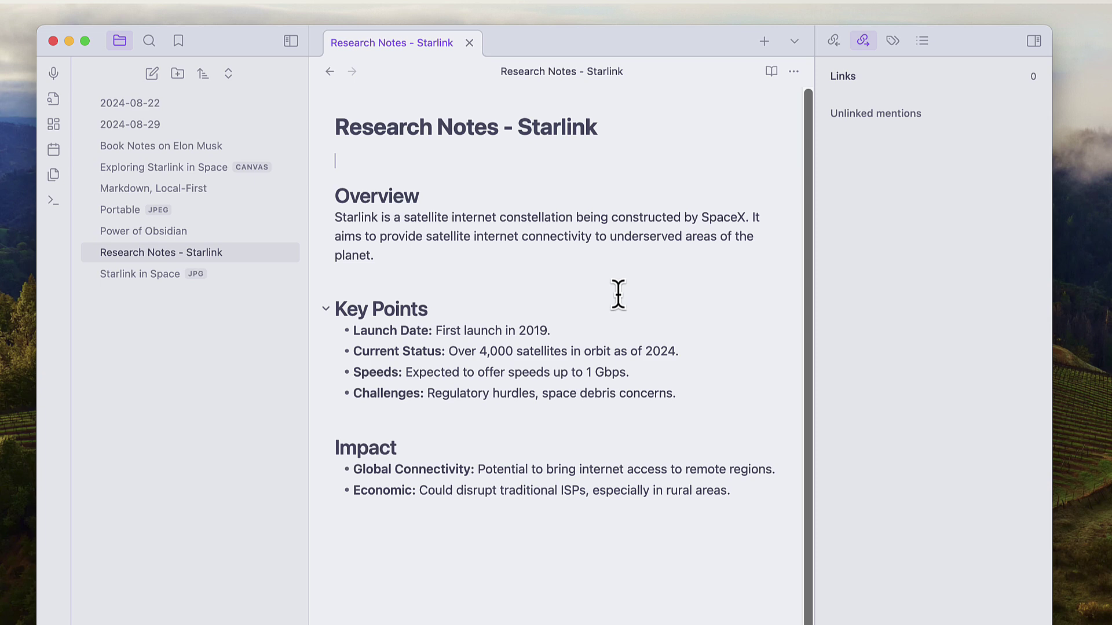
{"action": "left_click", "coordinate": [231, 190]}
{"action": "left_click", "coordinate": [231, 147]}
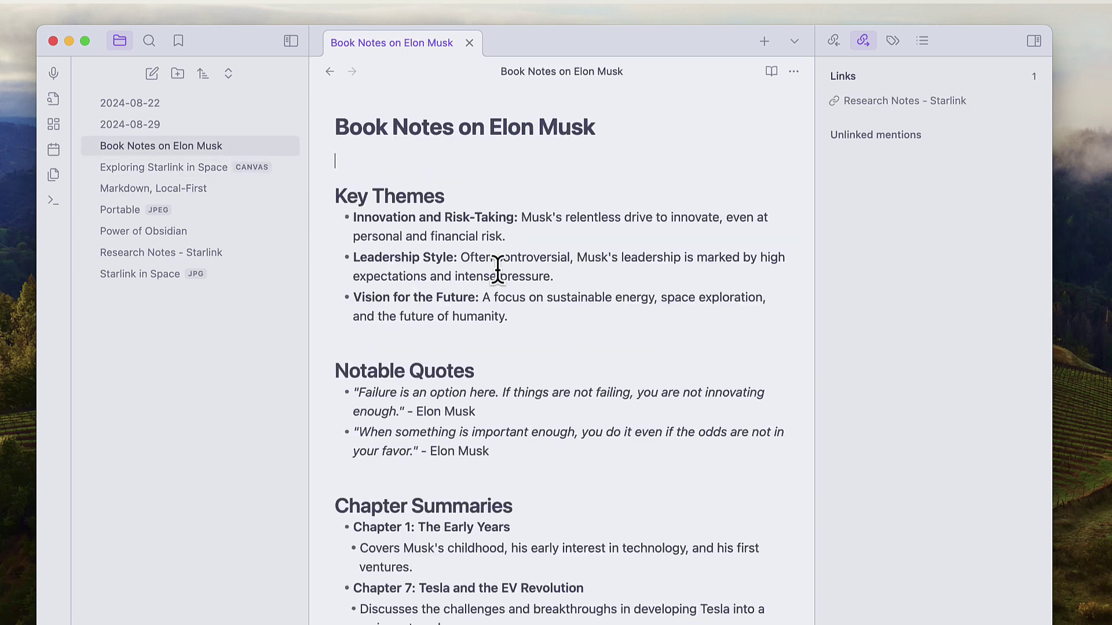
{"action": "scroll", "coordinate": [543, 351], "scroll_direction": "down", "scroll_amount": 1}
{"action": "scroll", "coordinate": [542, 354], "scroll_direction": "down", "scroll_amount": 5}
{"action": "left_click", "coordinate": [575, 507]}
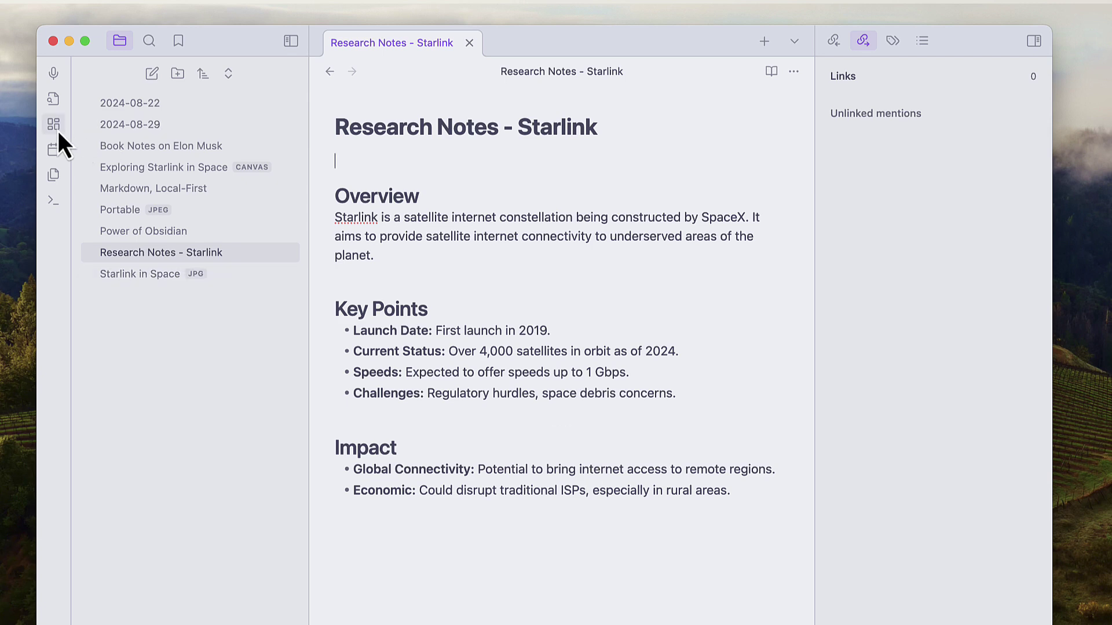
- In today's 2024-08-29 daily note, add a [[Power of Obsidian]] link and follow it
{"action": "left_click", "coordinate": [54, 149]}
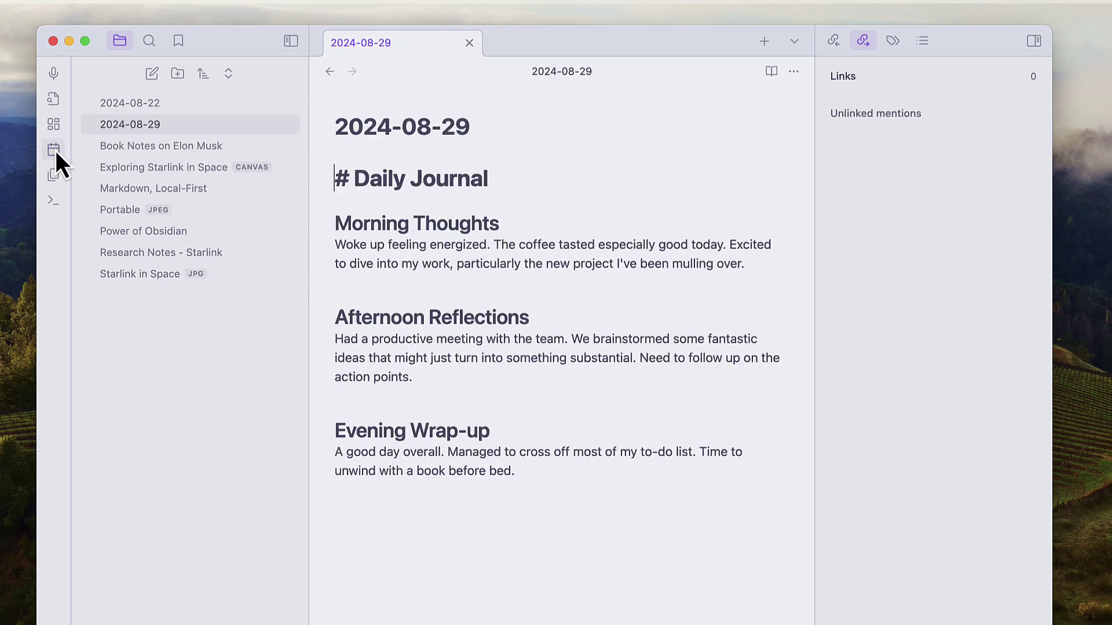
{"action": "left_click", "coordinate": [586, 468]}
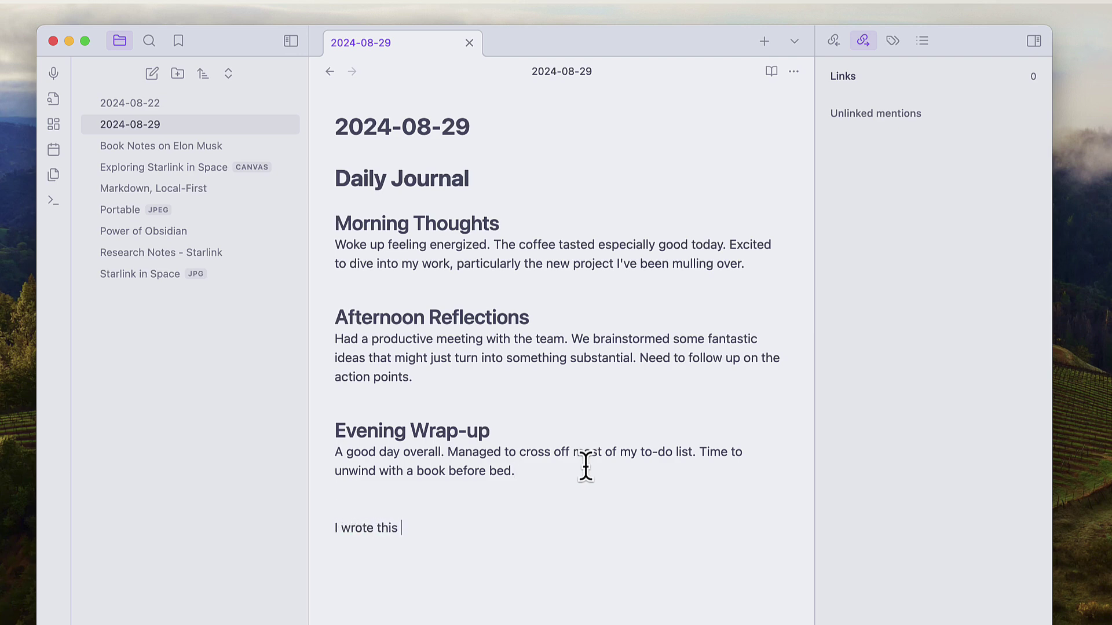
{"action": "type", "text": "[ob"}
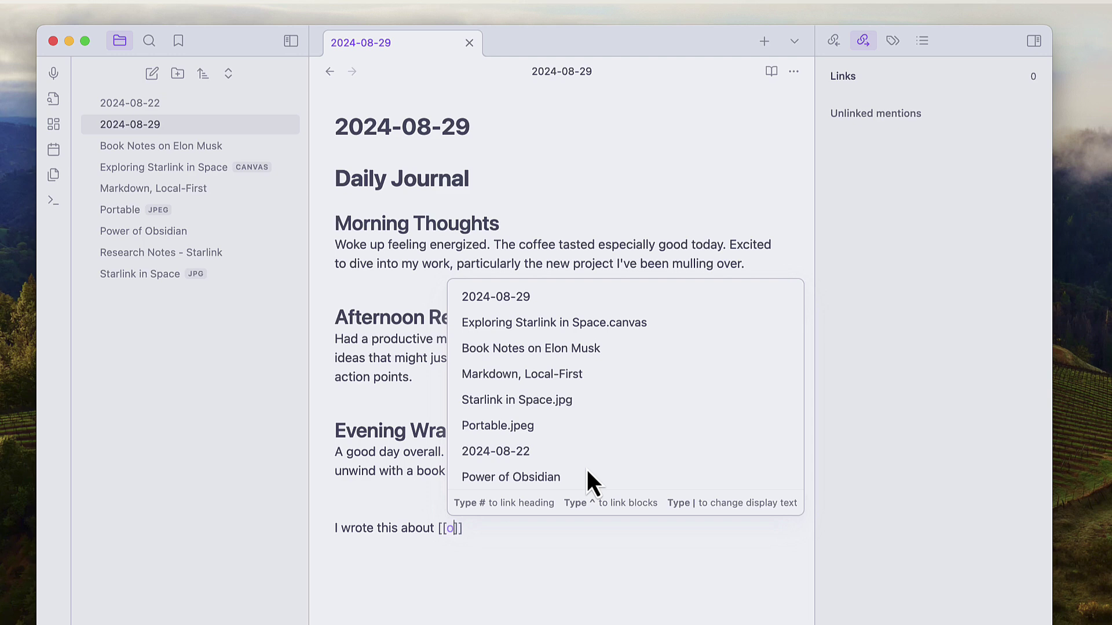
{"action": "key", "text": "Return"}
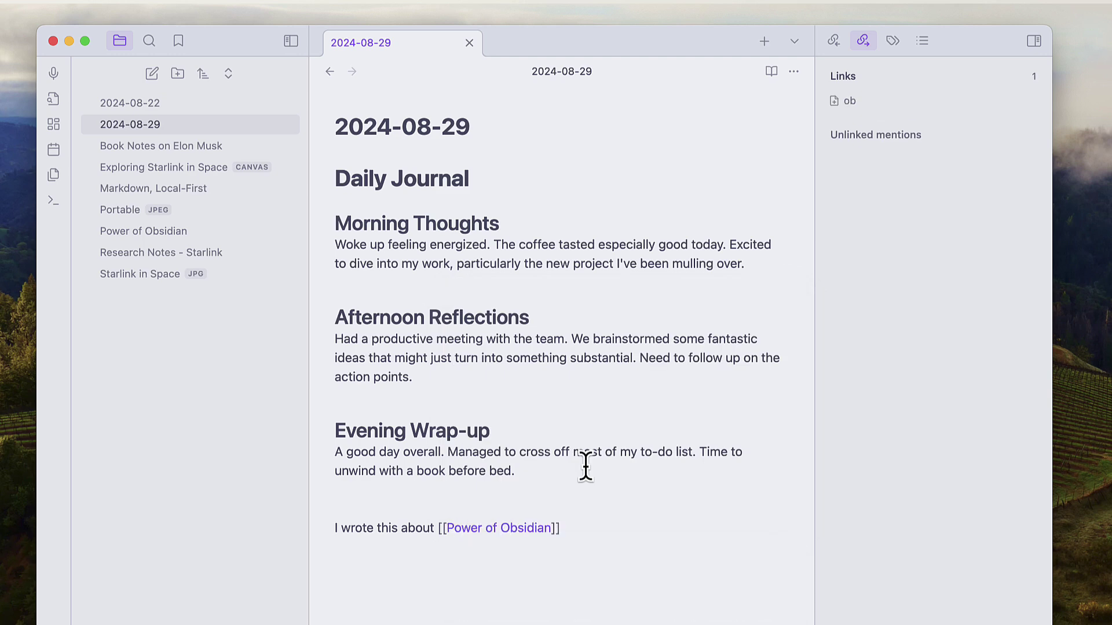
{"action": "left_click", "coordinate": [541, 526], "text": "super"}
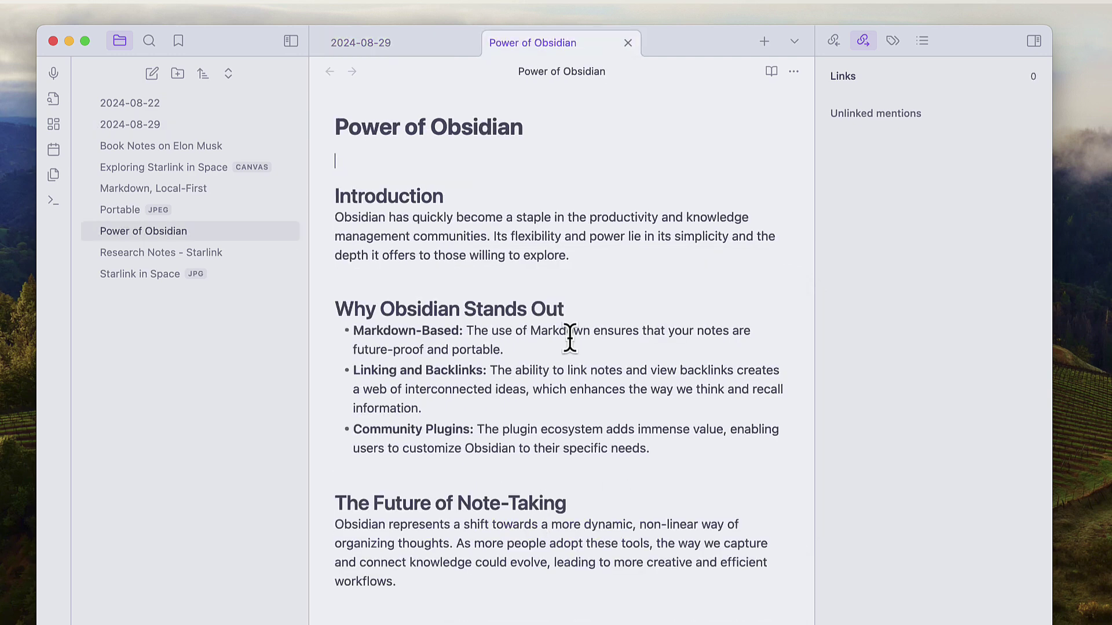
- Switch between the two tabs, then open Starlink in Space, Research Notes - Starlink and Power of Obsidian
{"action": "left_click", "coordinate": [439, 43]}
{"action": "left_click", "coordinate": [489, 43]}
{"action": "left_click", "coordinate": [435, 47]}
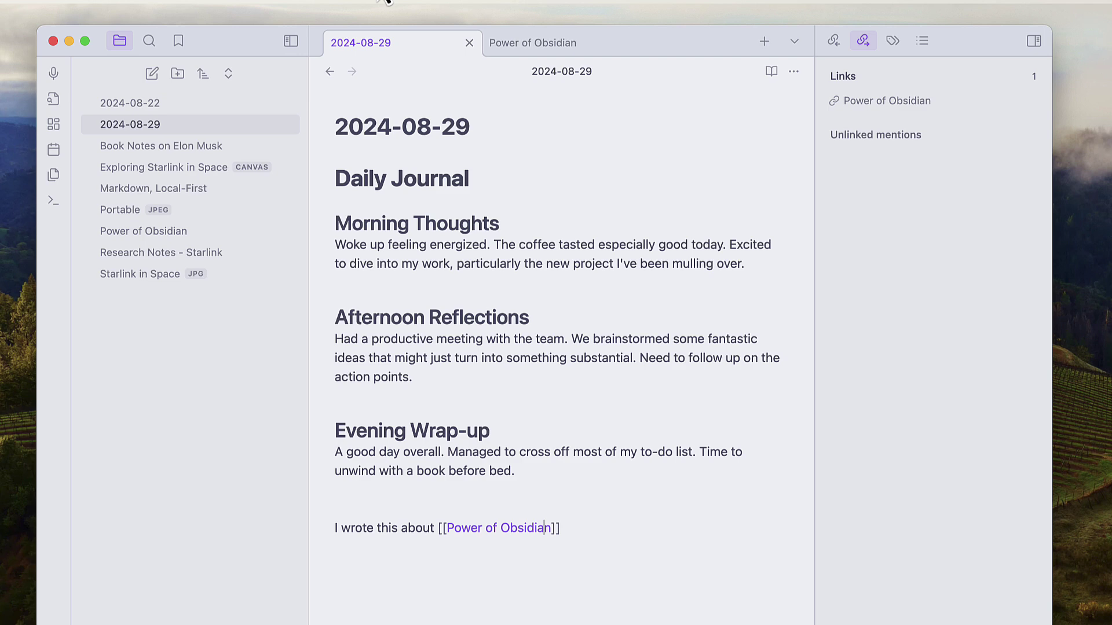
{"action": "left_click", "coordinate": [179, 275]}
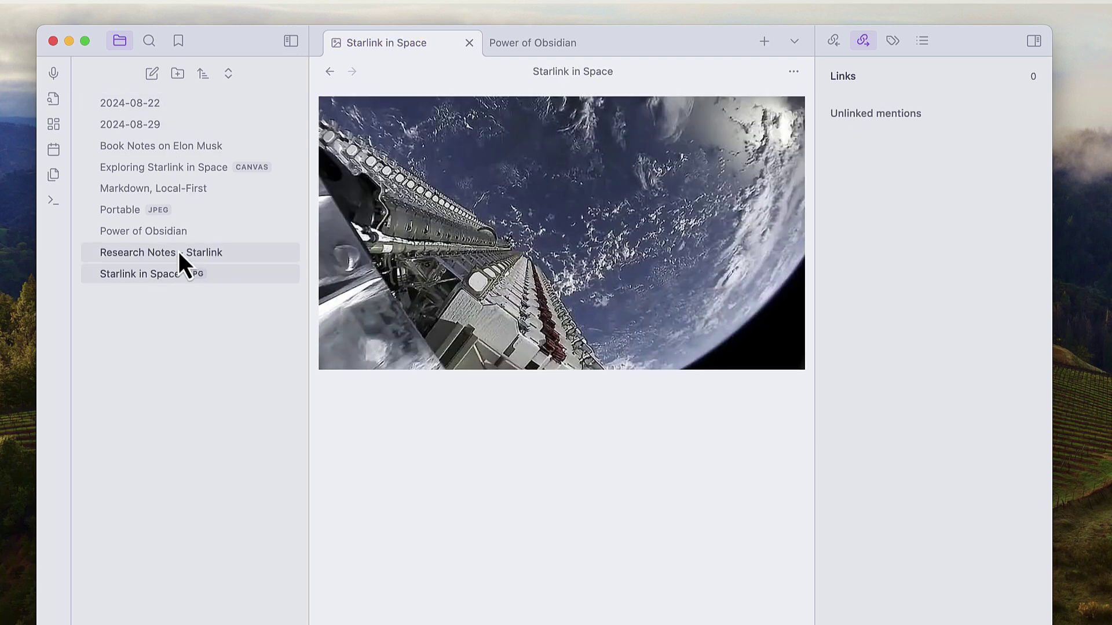
{"action": "left_click", "coordinate": [177, 250]}
{"action": "left_click", "coordinate": [176, 235]}
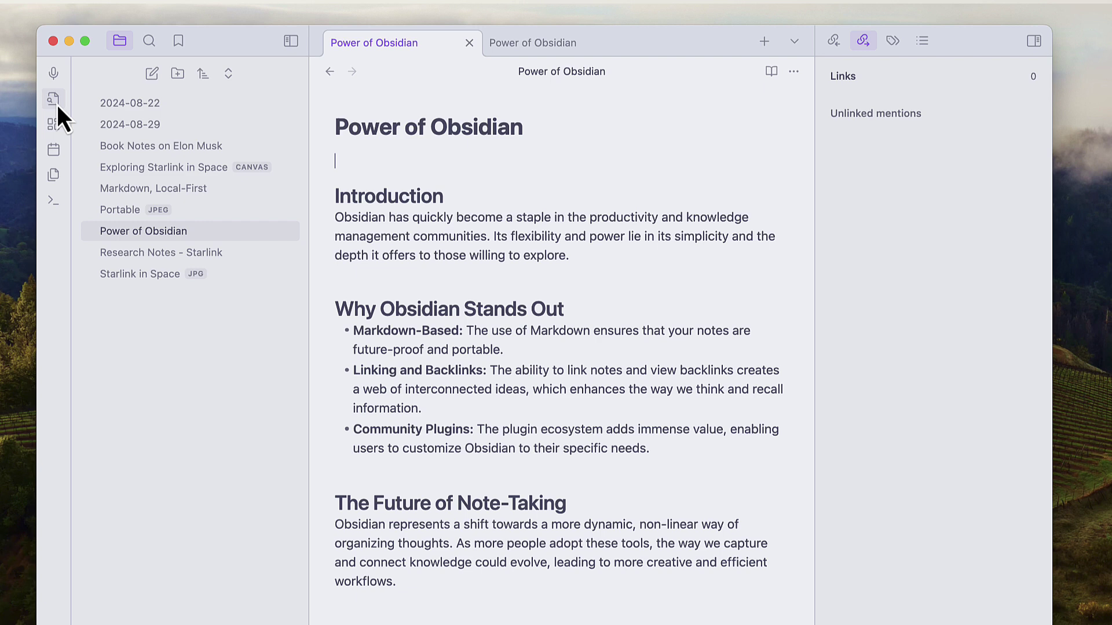
- Record a 5-second audio clip into Power of Obsidian after allowing microphone access, then open Book Notes on Elon Musk
{"action": "left_click", "coordinate": [53, 74]}
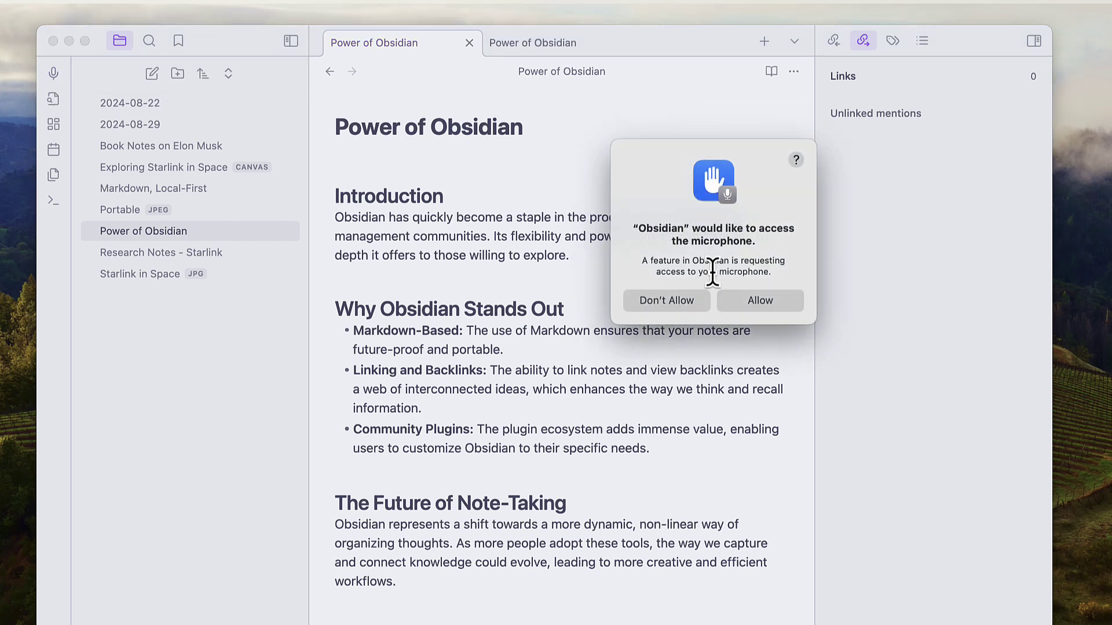
{"action": "left_click", "coordinate": [754, 300]}
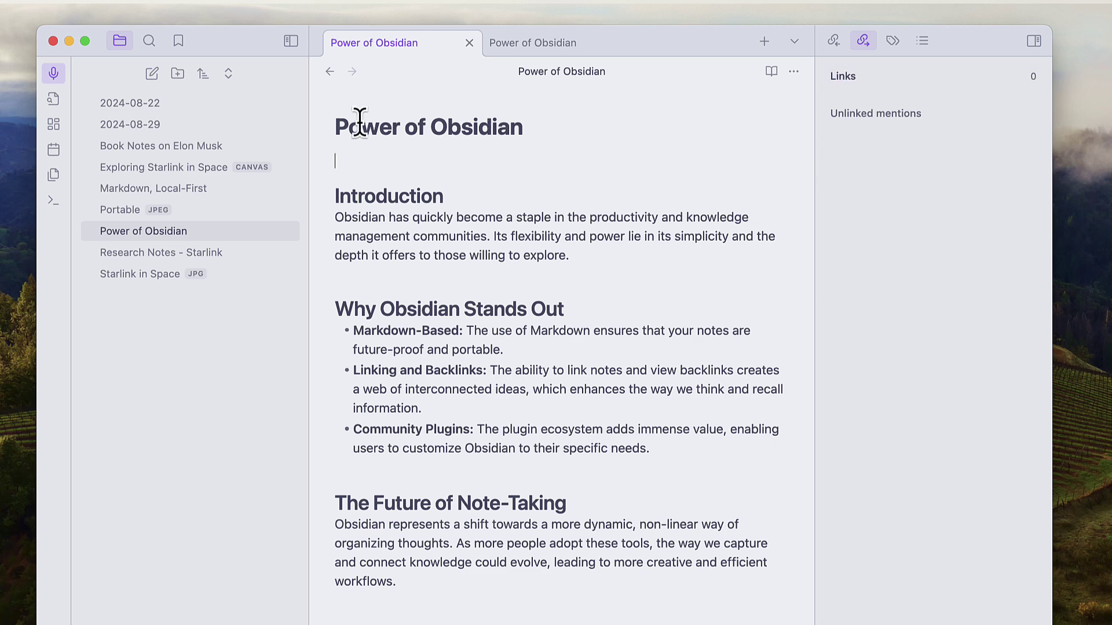
{"action": "left_click", "coordinate": [61, 76]}
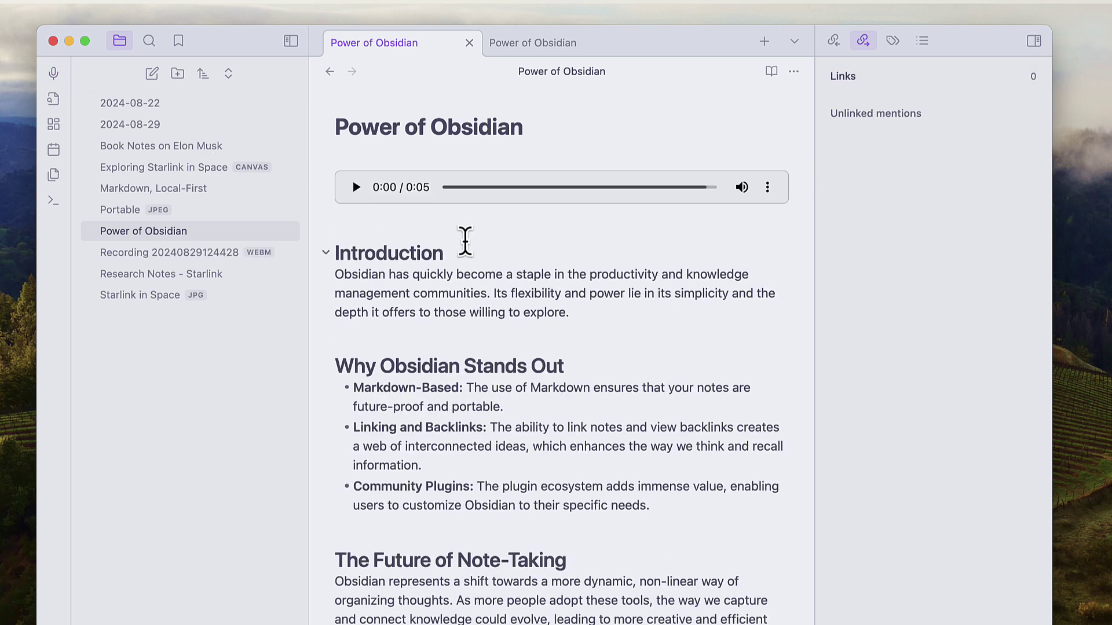
{"action": "left_click", "coordinate": [174, 147]}
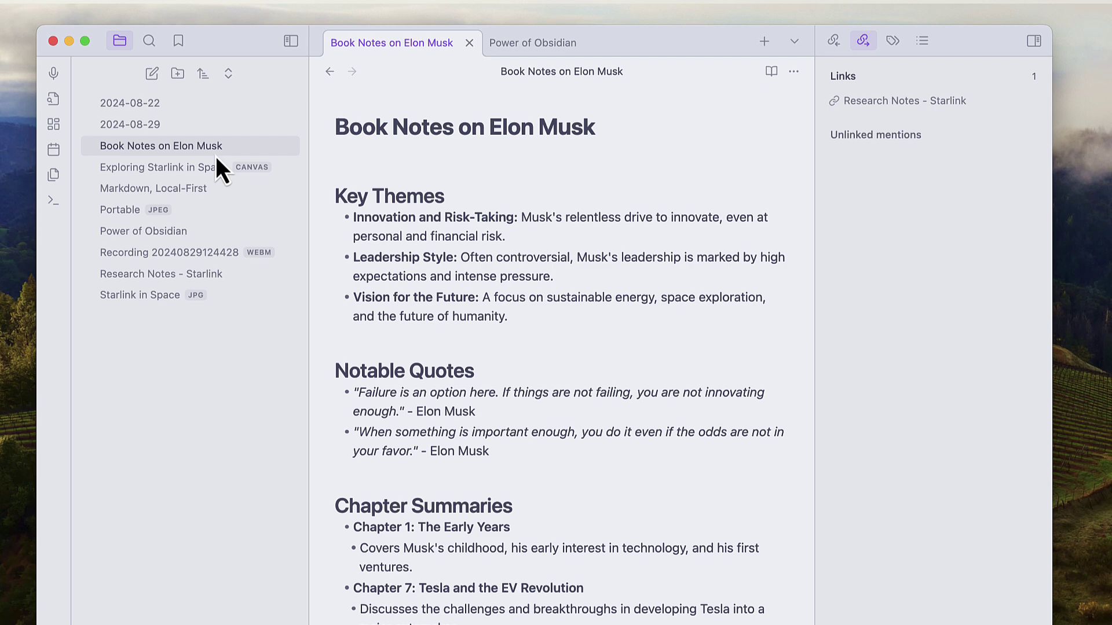
- Open the Exploring Starlink in Space canvas, hide the links panel, and move the Research Notes card up
{"action": "left_click", "coordinate": [214, 171]}
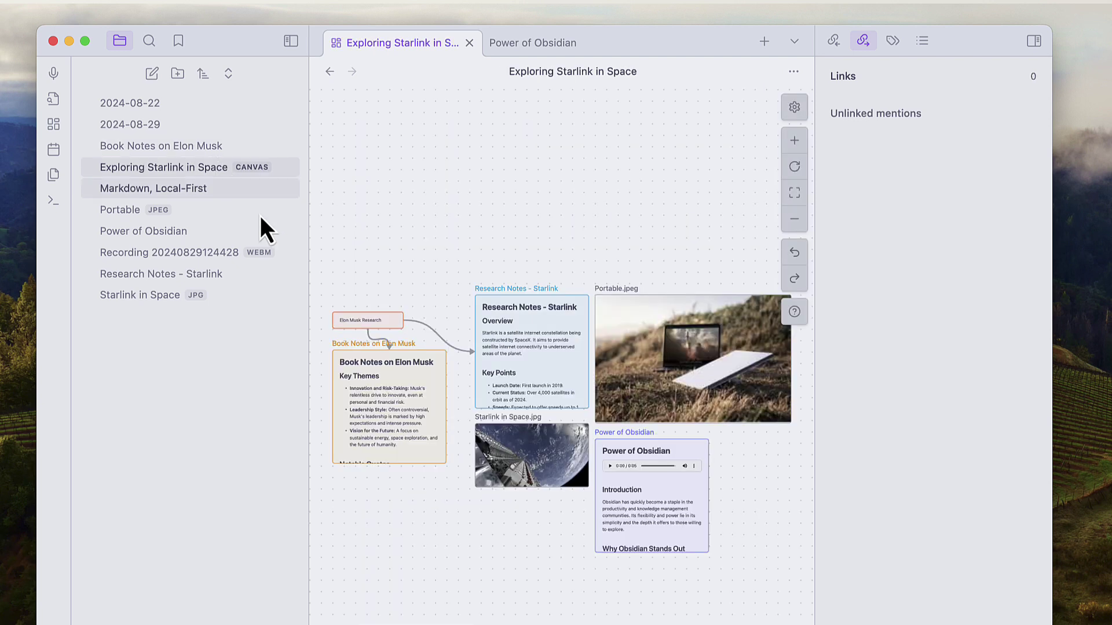
{"action": "left_click", "coordinate": [1034, 41]}
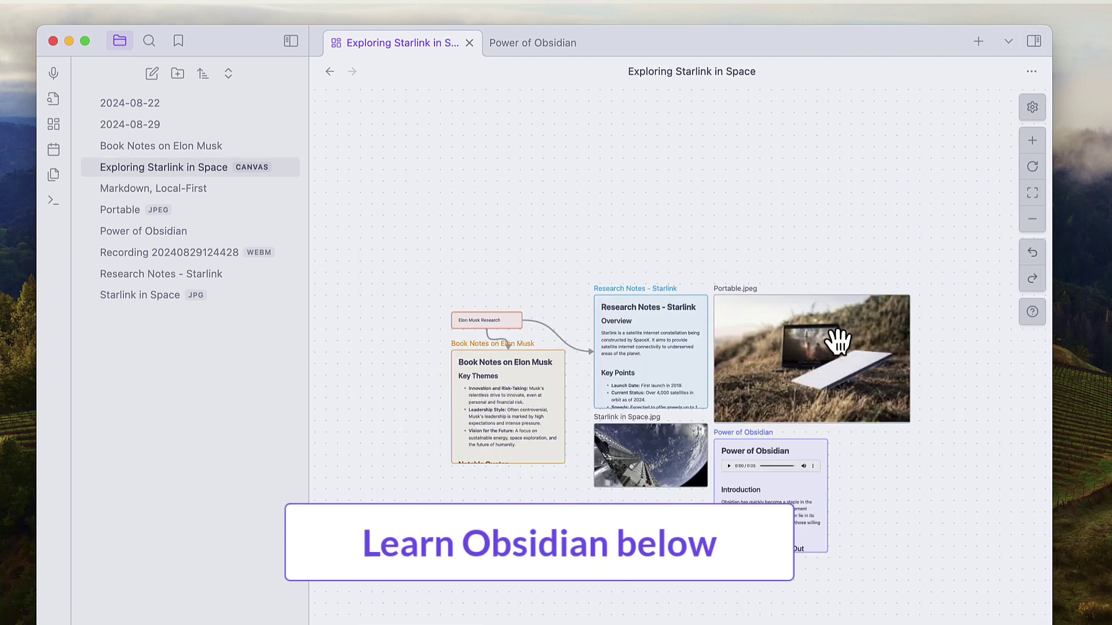
{"action": "scroll", "coordinate": [723, 382], "scroll_direction": "up", "scroll_amount": 5}
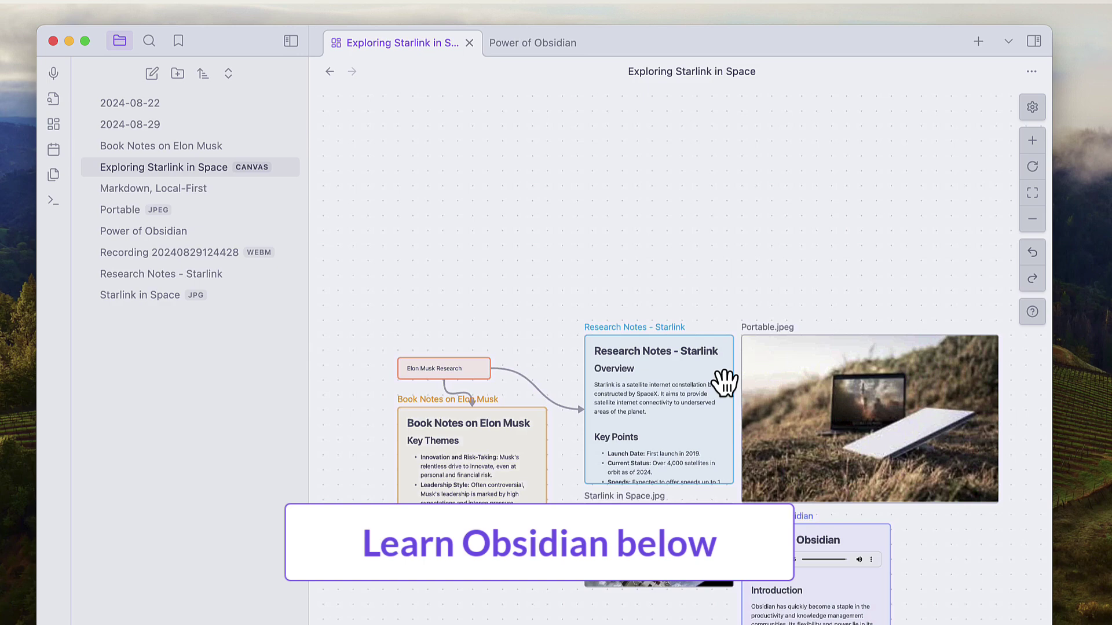
{"action": "scroll", "coordinate": [716, 362], "scroll_direction": "up", "scroll_amount": 2}
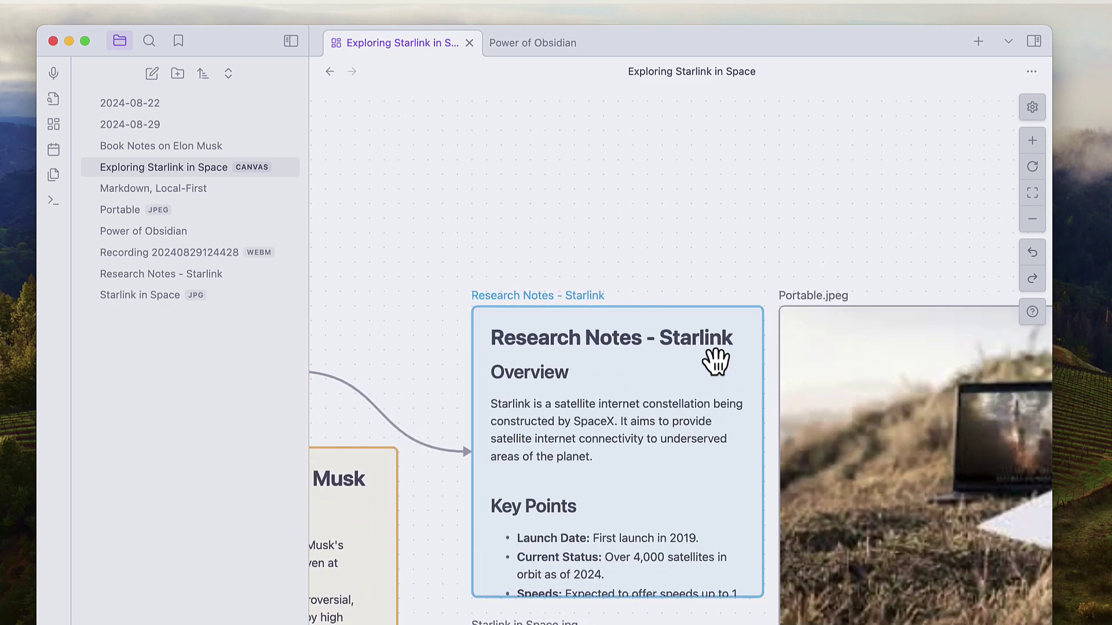
{"action": "left_click_drag", "start_coordinate": [662, 423], "coordinate": [638, 241]}
{"action": "scroll", "coordinate": [869, 191], "scroll_direction": "right", "scroll_amount": 2}
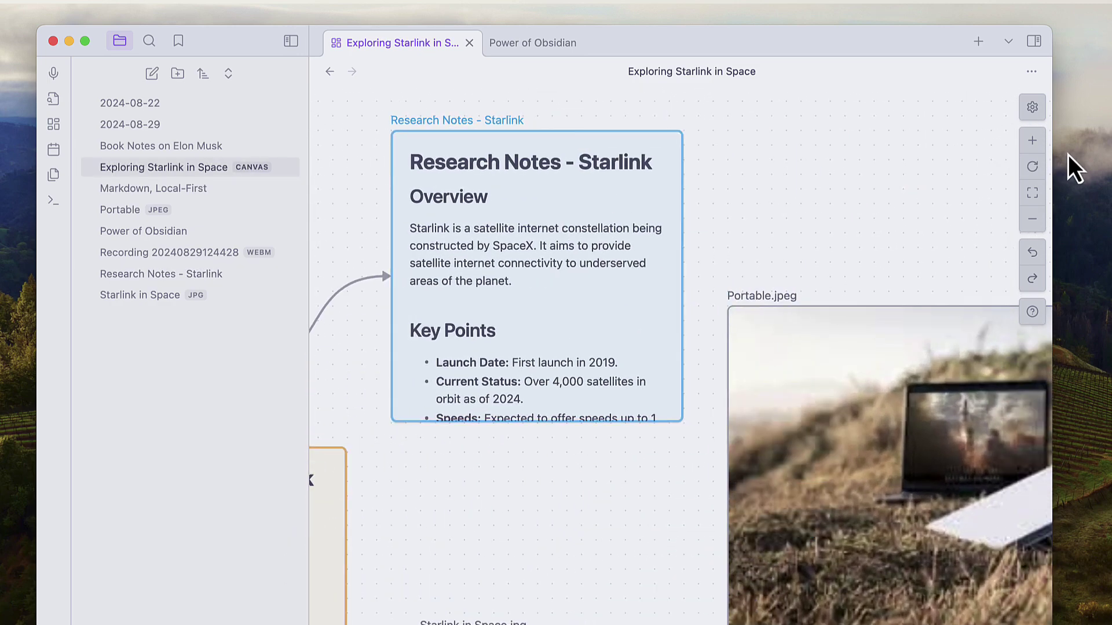
{"action": "scroll", "coordinate": [684, 248], "scroll_direction": "left", "scroll_amount": 6}
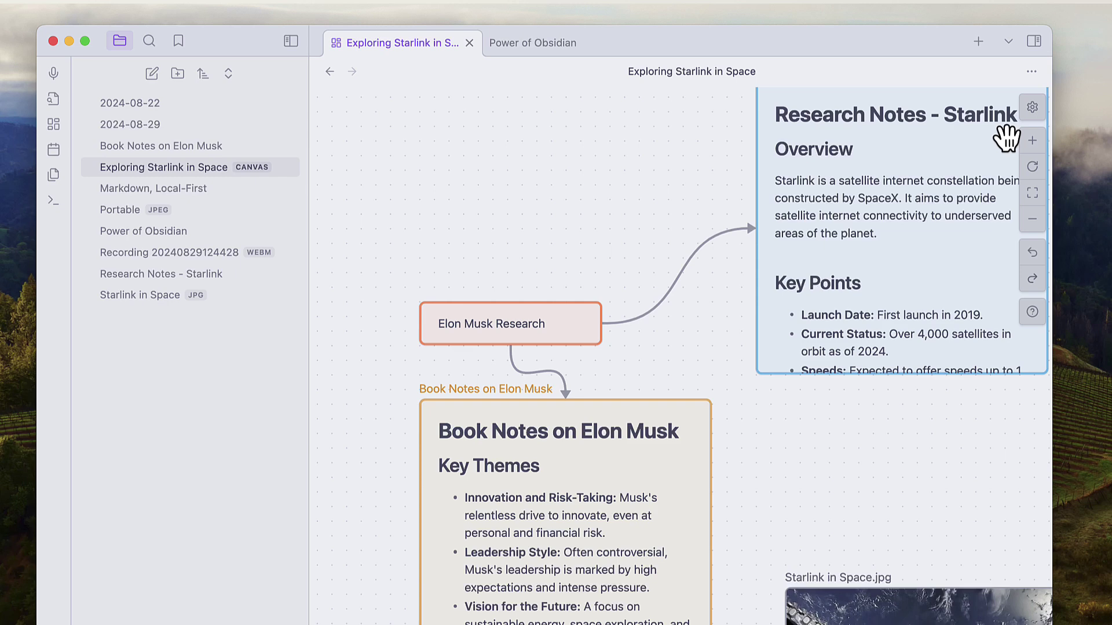
{"action": "left_click", "coordinate": [1032, 108]}
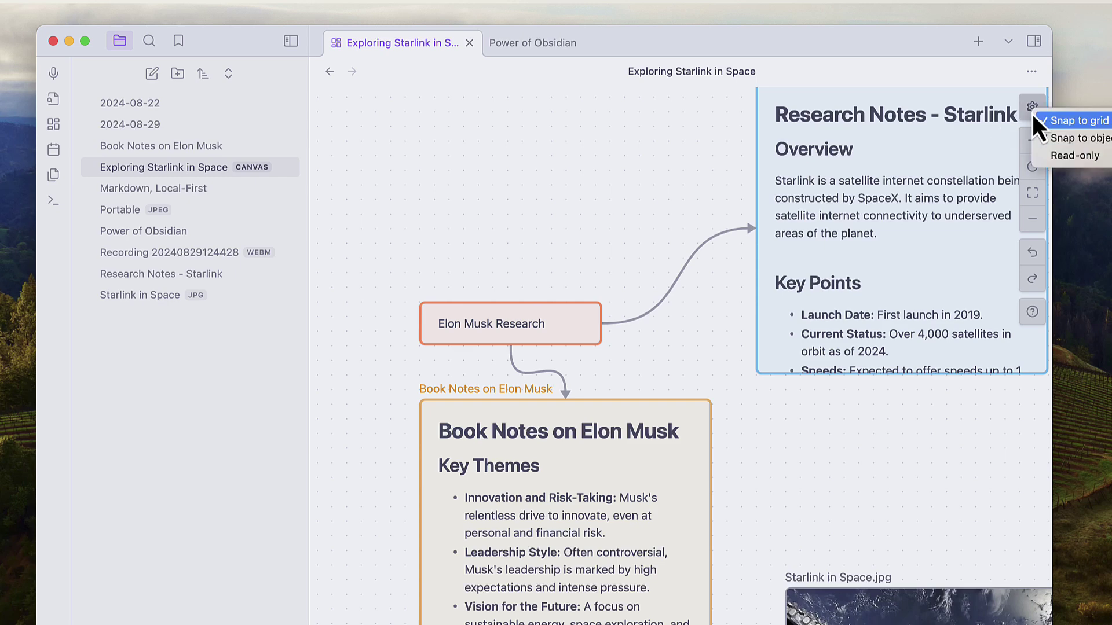
{"action": "left_click", "coordinate": [1066, 152]}
- Recolour the Book Notes on Elon Musk card green
{"action": "left_click", "coordinate": [612, 414]}
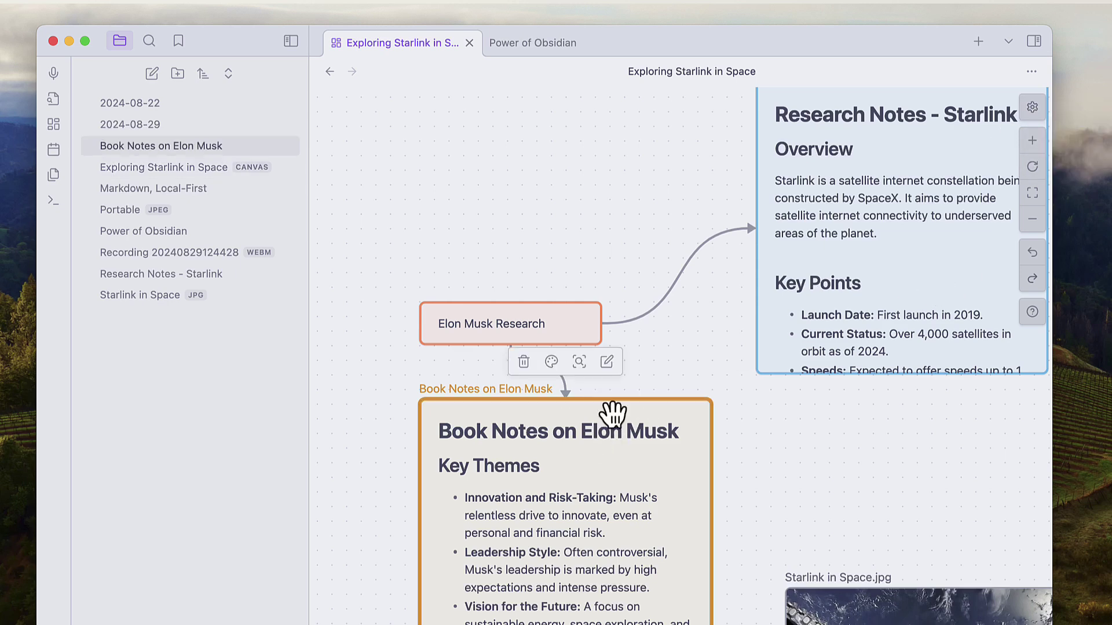
{"action": "left_click", "coordinate": [579, 362]}
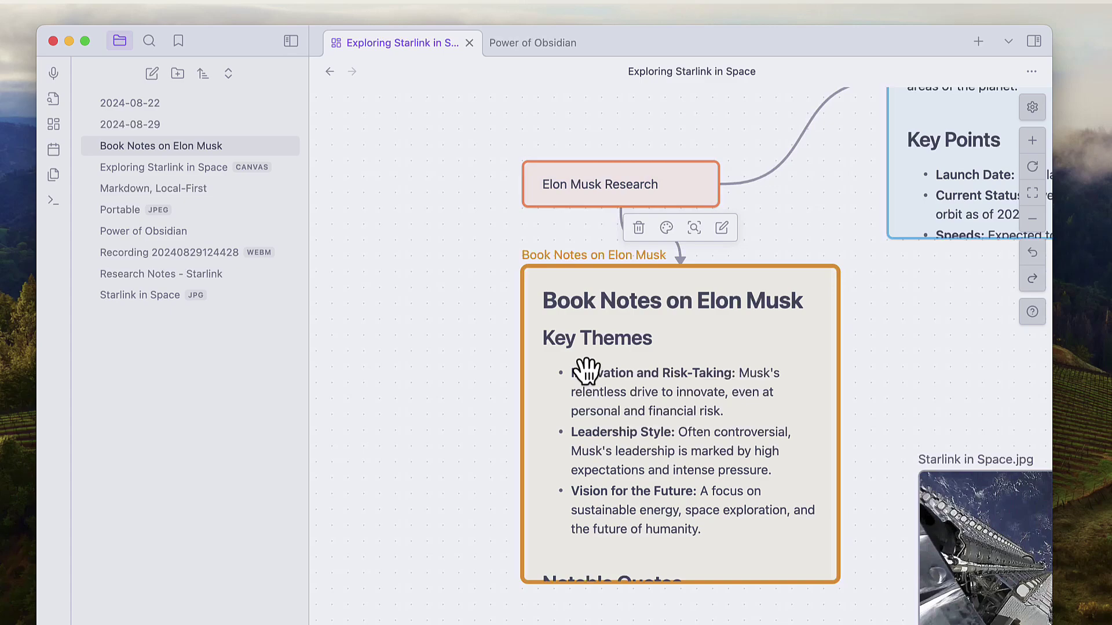
{"action": "left_click", "coordinate": [667, 228]}
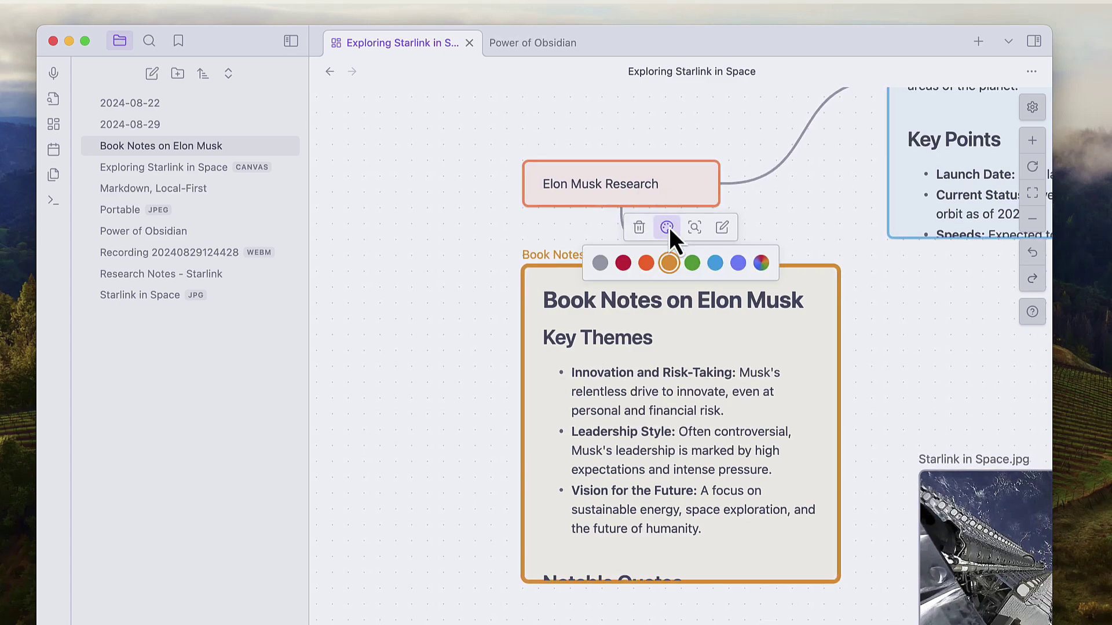
{"action": "left_click", "coordinate": [674, 261]}
{"action": "left_click", "coordinate": [465, 315]}
- Try dragging a new connection from the Book Notes card's left side, then cancel it
{"action": "scroll", "coordinate": [567, 319], "scroll_direction": "up", "scroll_amount": 2}
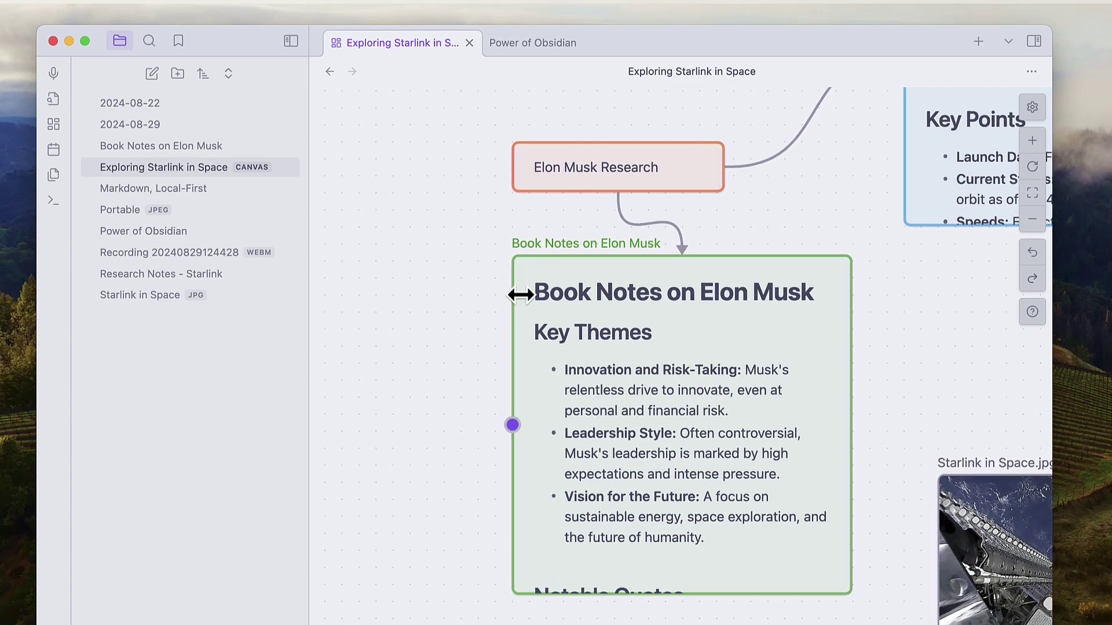
{"action": "scroll", "coordinate": [516, 293], "scroll_direction": "down", "scroll_amount": 2}
{"action": "scroll", "coordinate": [528, 308], "scroll_direction": "down", "scroll_amount": 2}
{"action": "left_click", "coordinate": [439, 421]}
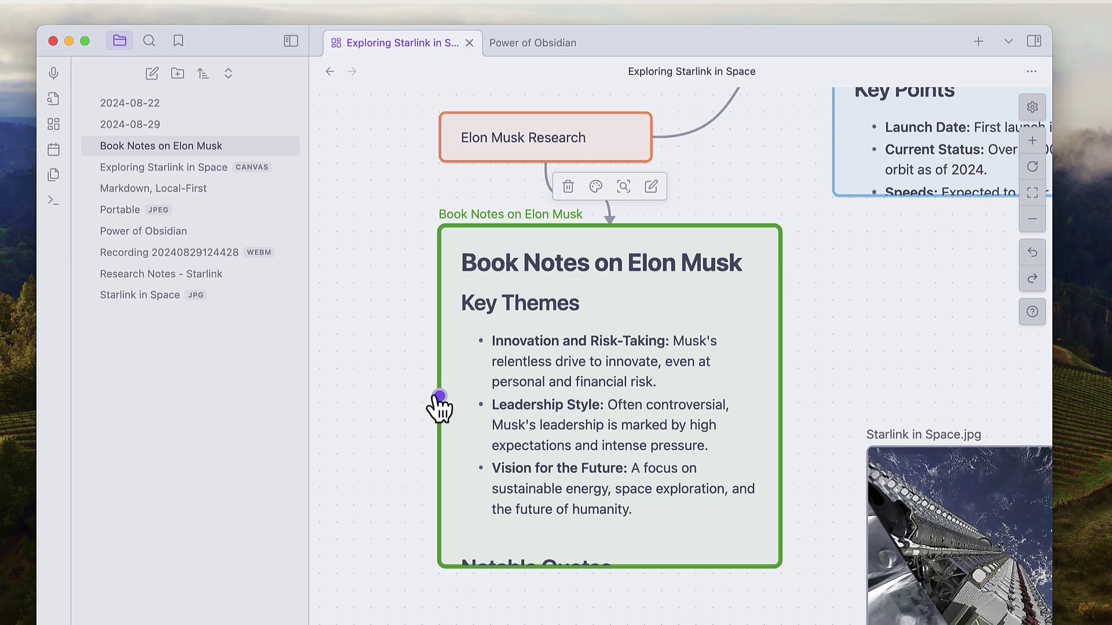
{"action": "left_click_drag", "start_coordinate": [439, 397], "coordinate": [319, 400]}
{"action": "key", "text": "Escape"}
- Drag from the Book Notes card's bottom edge, cancel the new card, then pan and deselect Elon Musk Research
{"action": "left_click", "coordinate": [545, 407]}
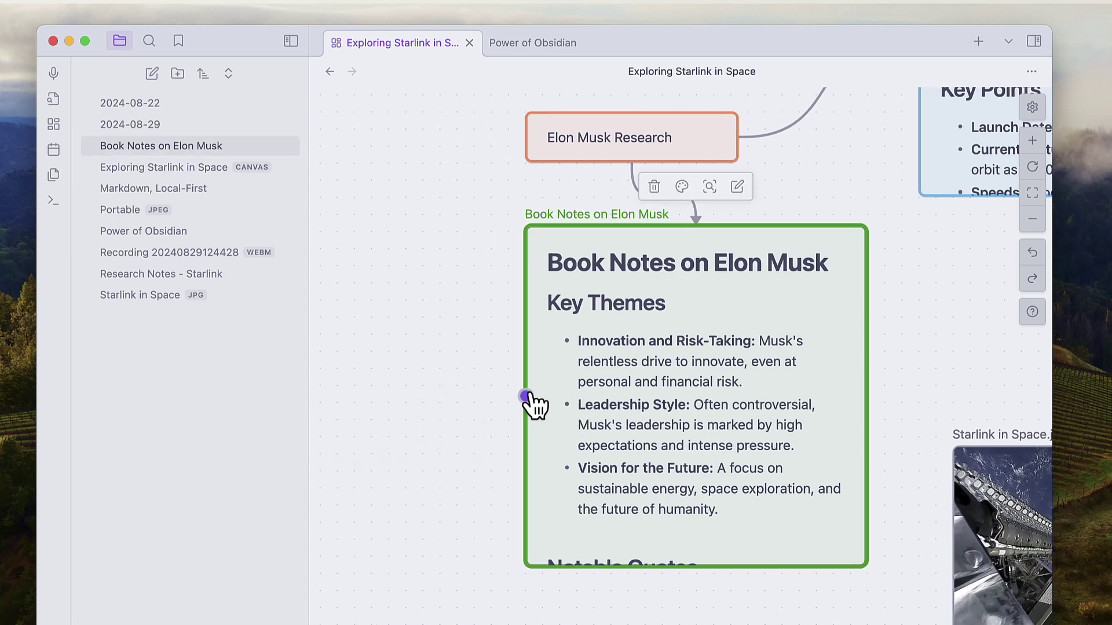
{"action": "left_click_drag", "start_coordinate": [696, 566], "coordinate": [723, 624]}
{"action": "key", "text": "Escape"}
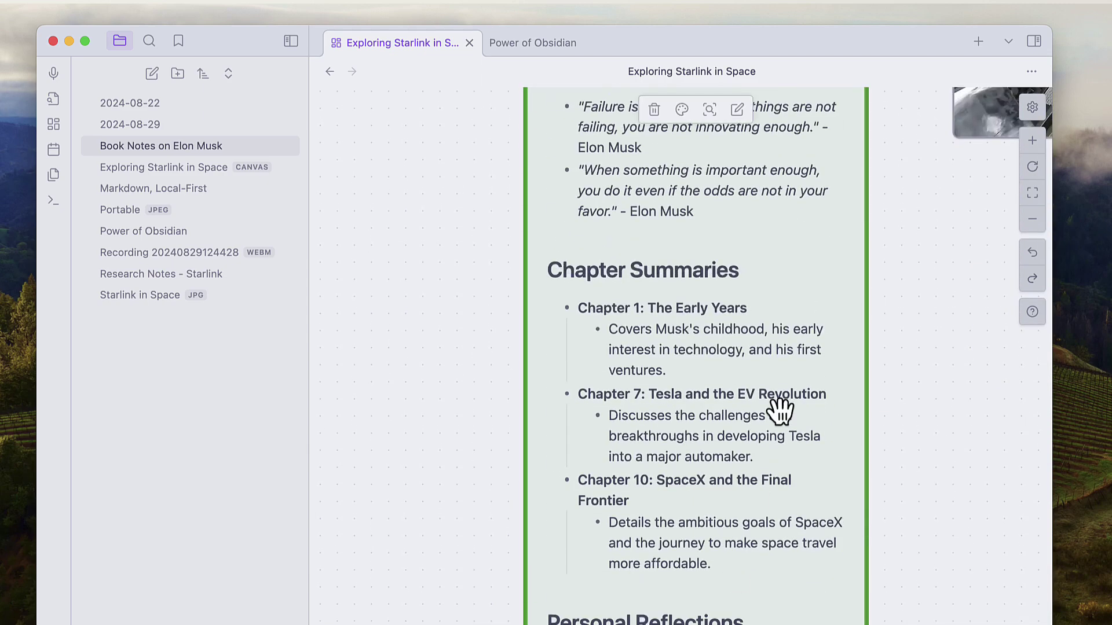
{"action": "scroll", "coordinate": [776, 412], "scroll_direction": "down", "scroll_amount": 5}
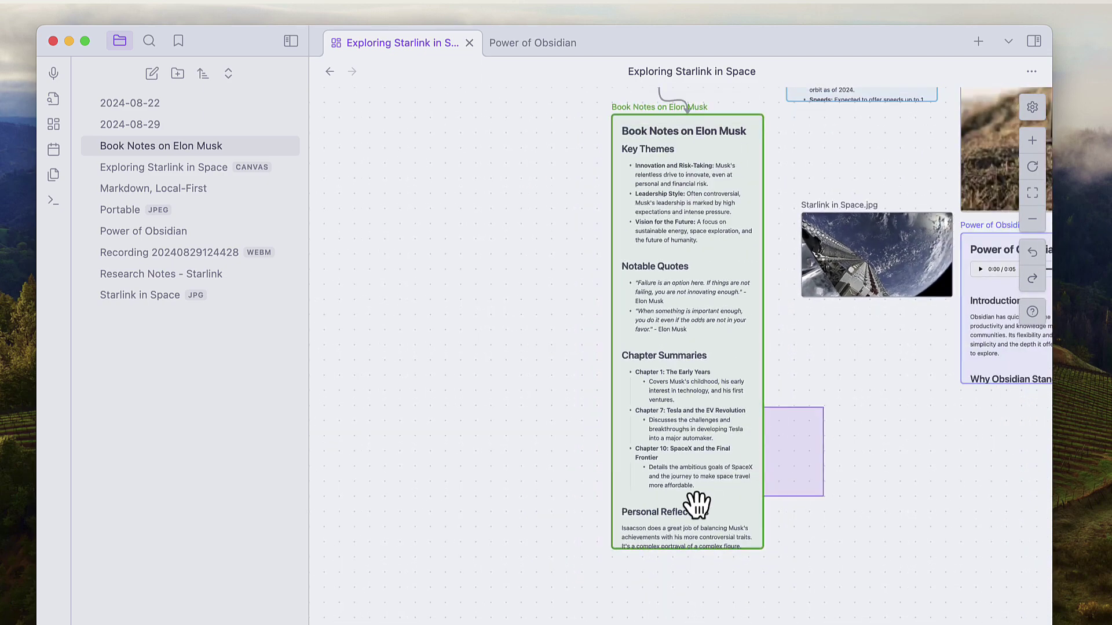
{"action": "scroll", "coordinate": [770, 390], "scroll_direction": "right", "scroll_amount": 4}
{"action": "scroll", "coordinate": [770, 390], "scroll_direction": "up", "scroll_amount": 3}
{"action": "left_click", "coordinate": [845, 383]}
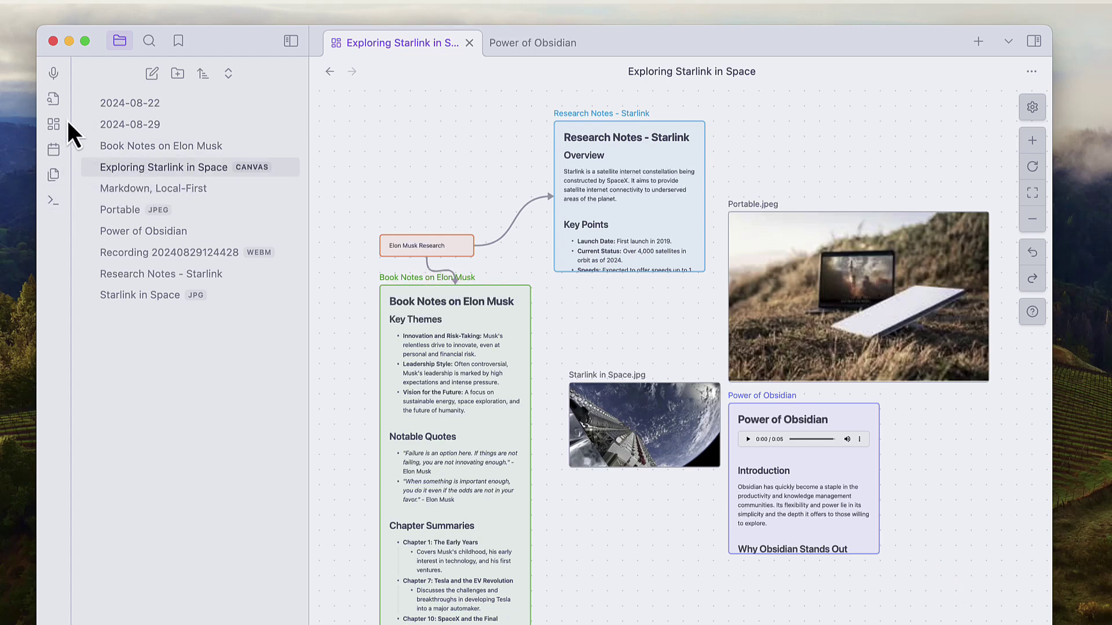
- Scroll through the Core plugins list in Settings for Graph view, then close Settings
{"action": "left_click", "coordinate": [54, 175]}
{"action": "left_click", "coordinate": [177, 249]}
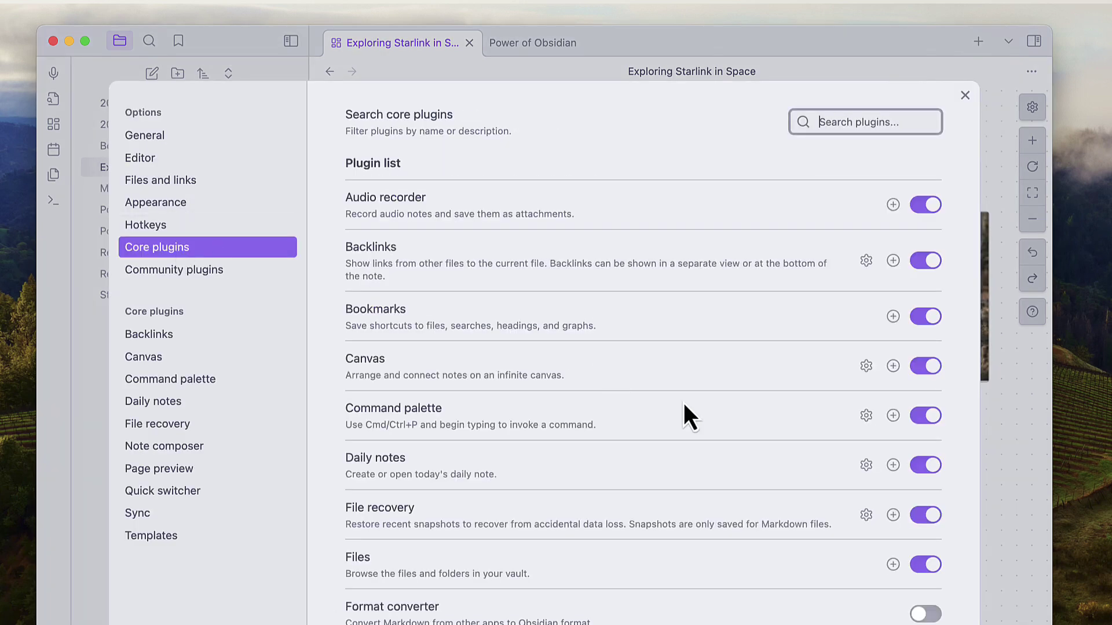
{"action": "scroll", "coordinate": [741, 440], "scroll_direction": "down", "scroll_amount": 8}
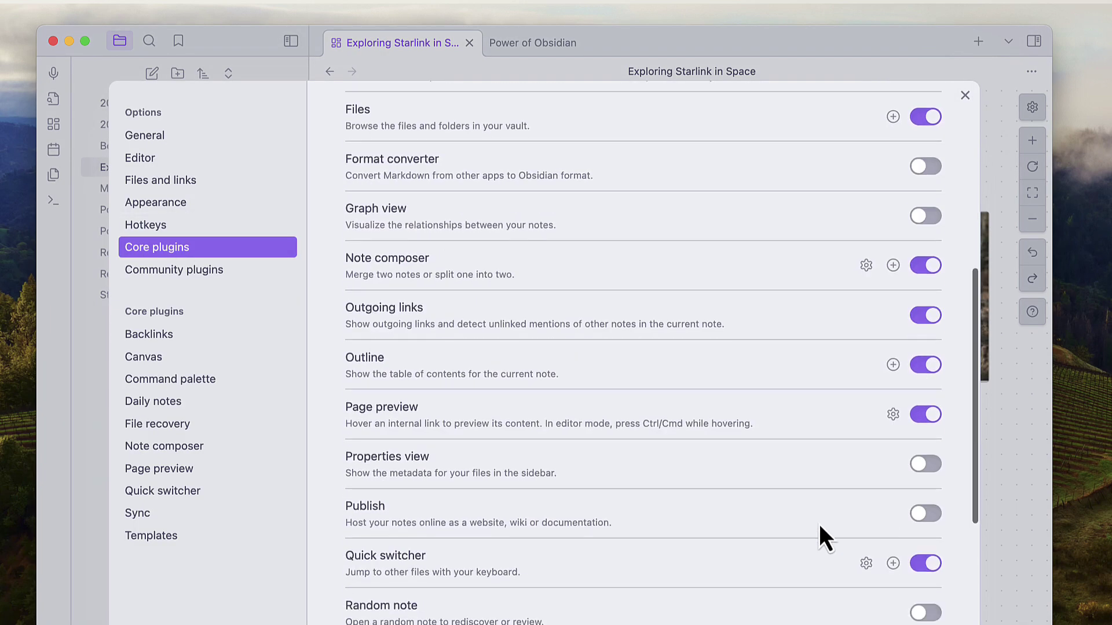
{"action": "scroll", "coordinate": [819, 524], "scroll_direction": "down", "scroll_amount": 3}
{"action": "scroll", "coordinate": [819, 523], "scroll_direction": "down", "scroll_amount": 4}
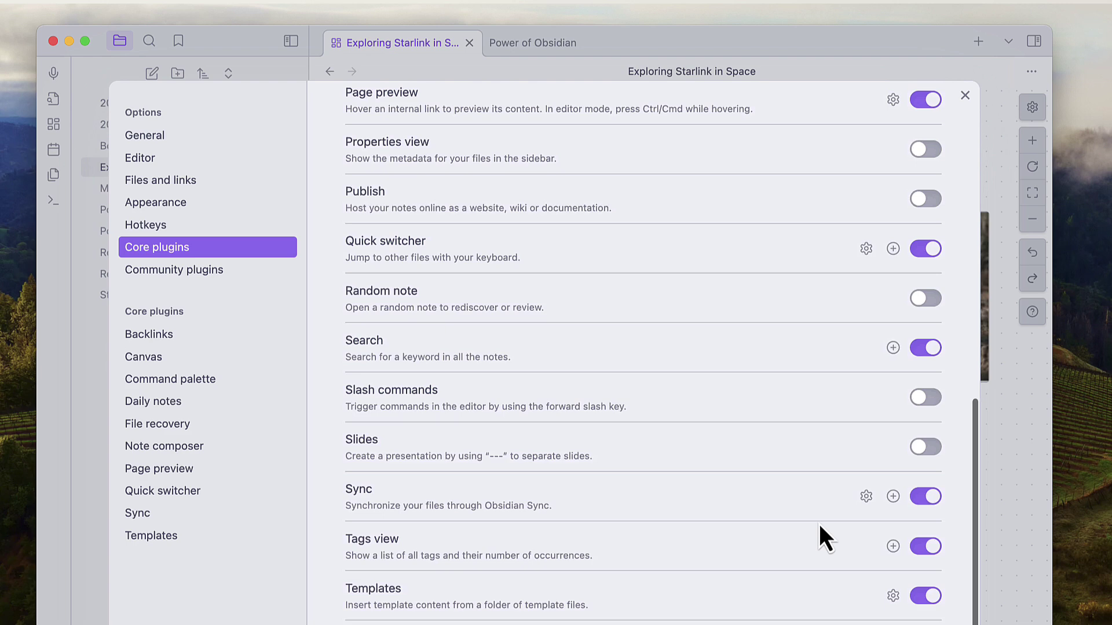
{"action": "scroll", "coordinate": [819, 523], "scroll_direction": "up", "scroll_amount": 15}
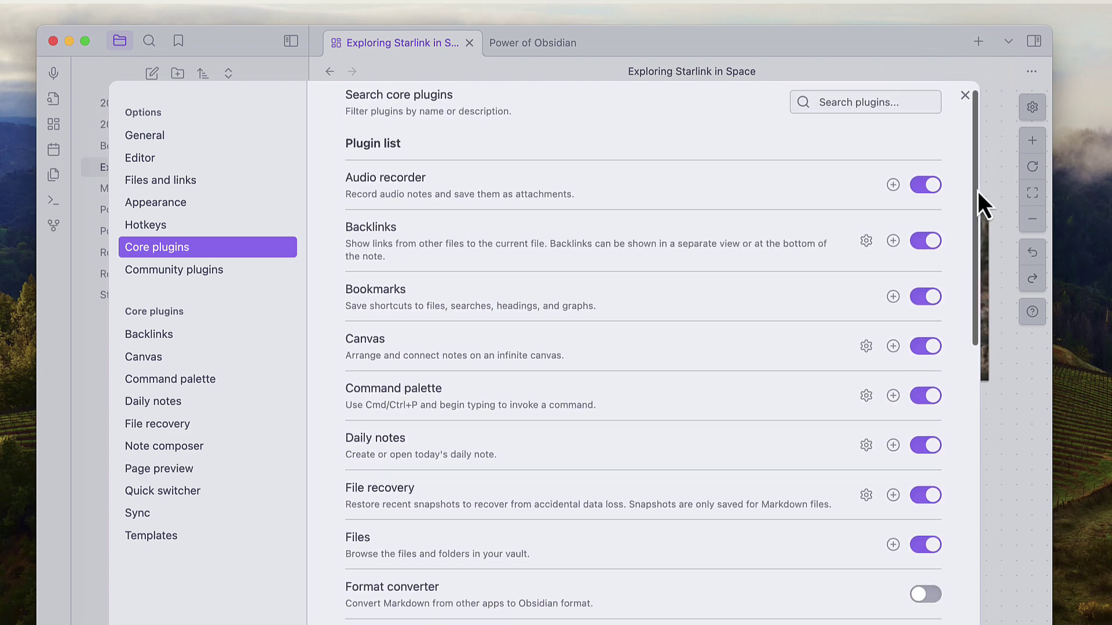
{"action": "left_click", "coordinate": [983, 186]}
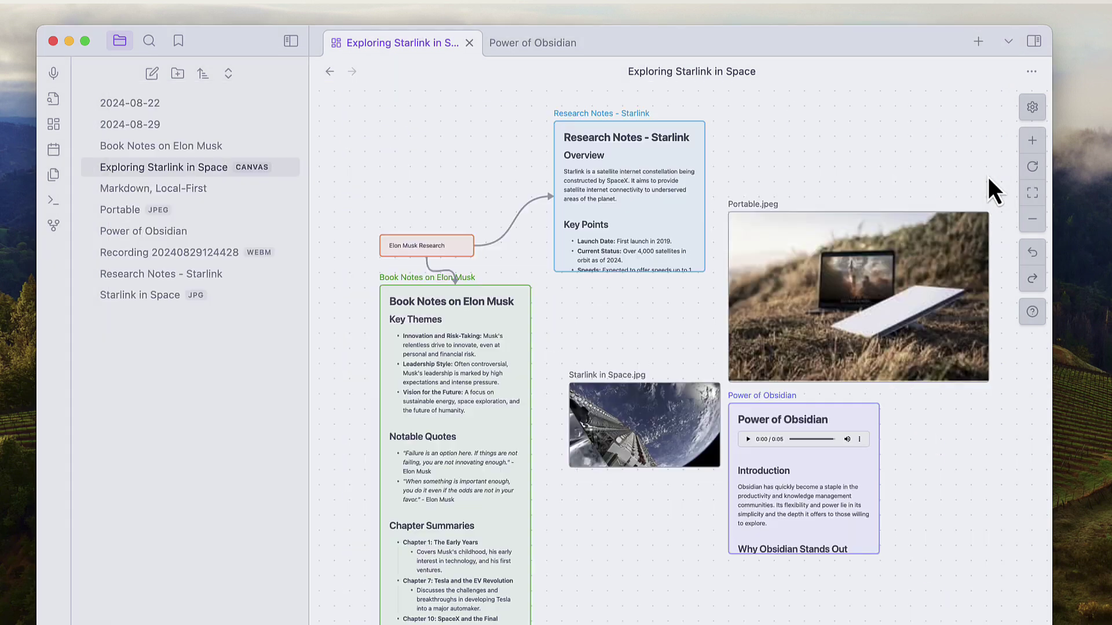
- Open the graph view, visit the Book Notes on Elon Musk note, then drag its node around the graph
{"action": "left_click", "coordinate": [53, 224]}
{"action": "scroll", "coordinate": [682, 413], "scroll_direction": "up", "scroll_amount": 5}
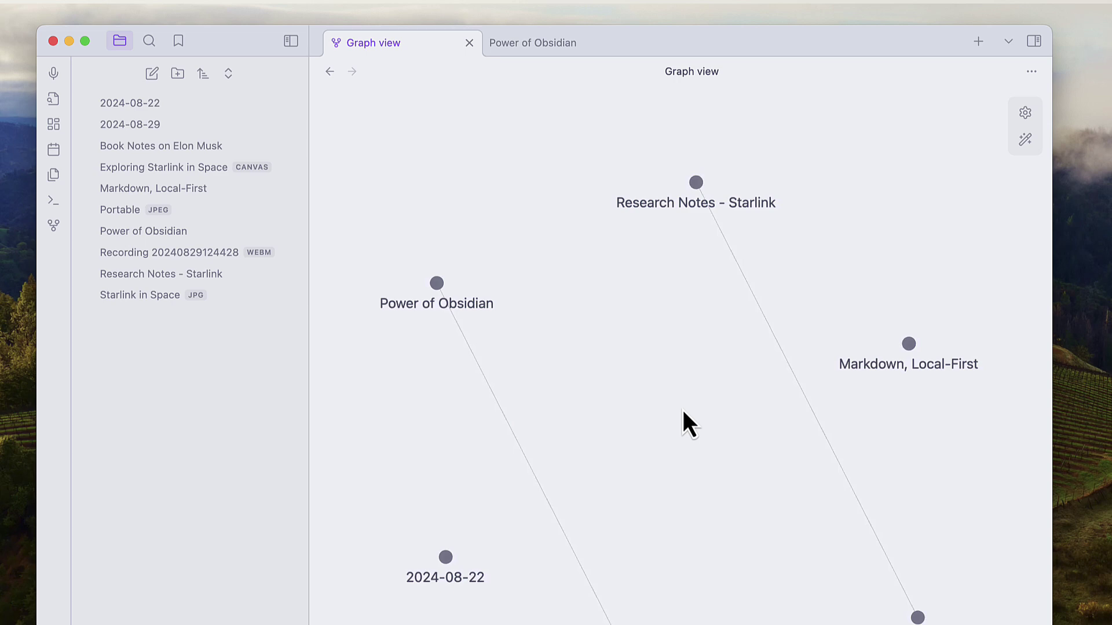
{"action": "left_click", "coordinate": [198, 149]}
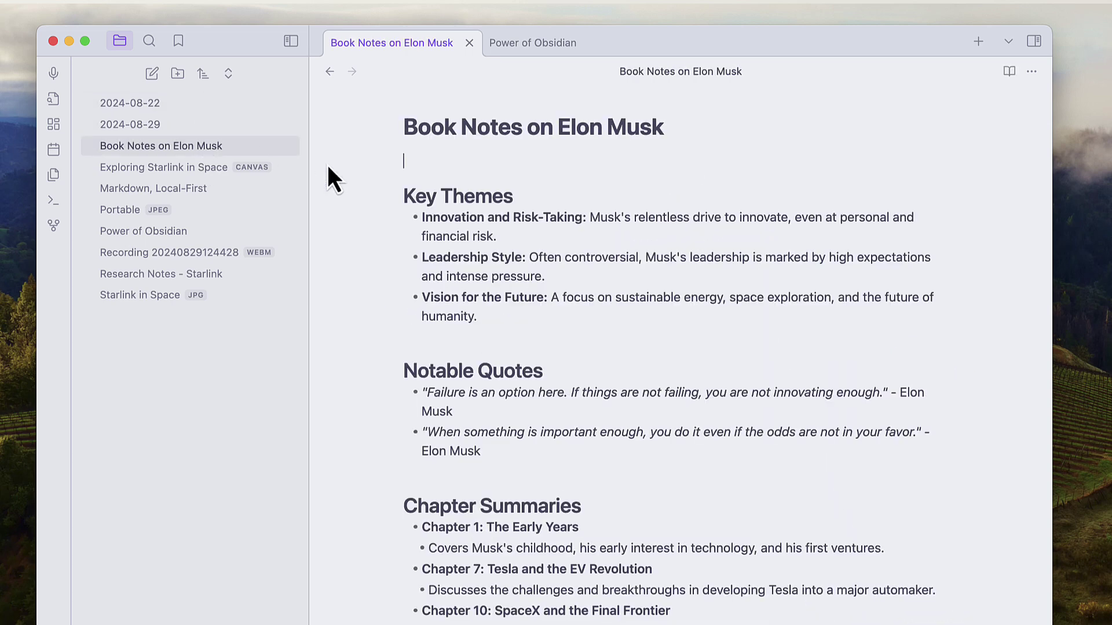
{"action": "left_click", "coordinate": [1031, 71]}
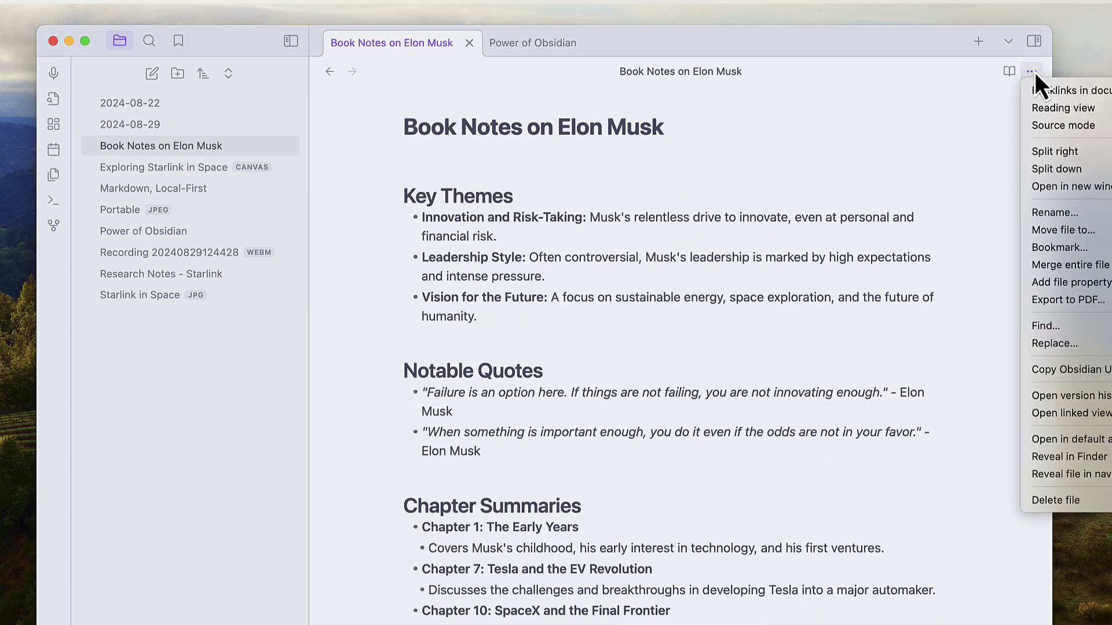
{"action": "left_click", "coordinate": [976, 122]}
{"action": "left_click", "coordinate": [54, 225]}
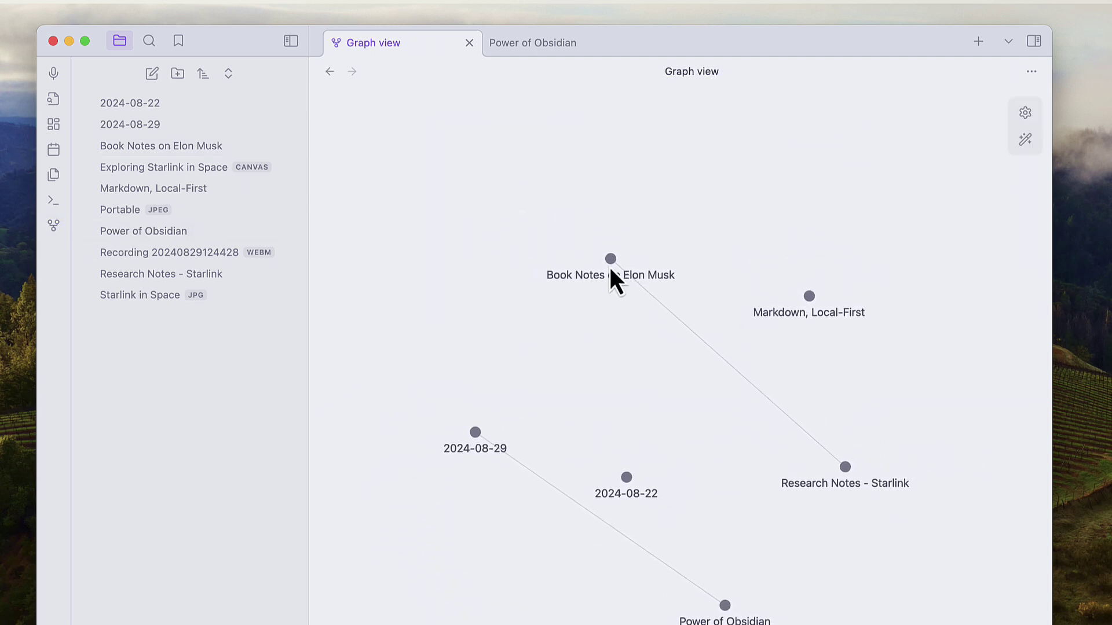
{"action": "left_click_drag", "start_coordinate": [610, 260], "coordinate": [577, 191]}
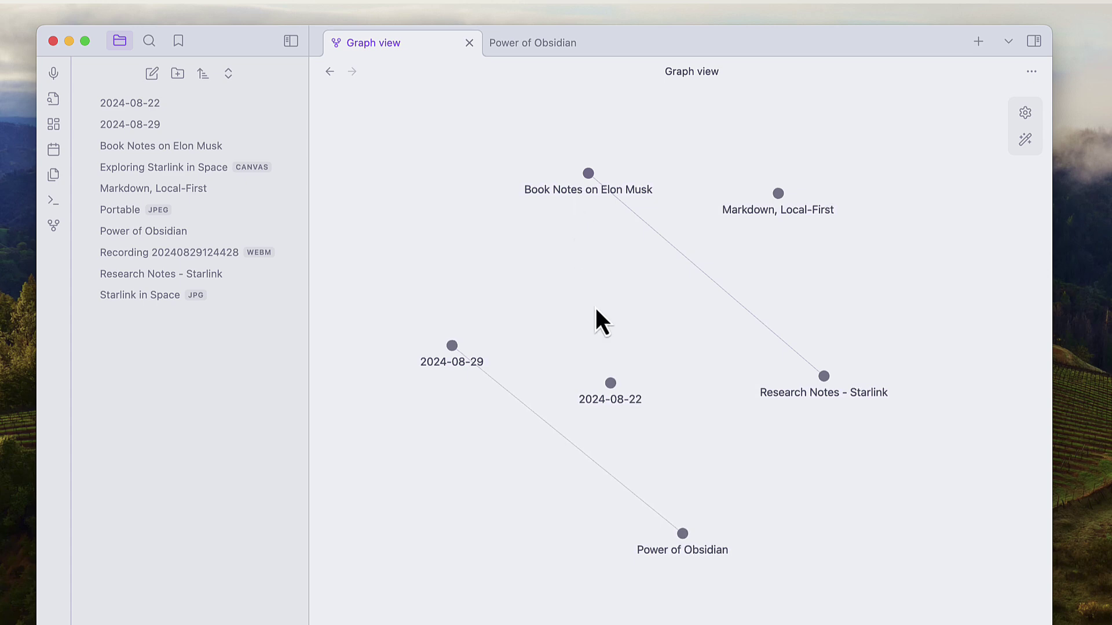
- Open the 2024-08-22 and 2024-08-29 daily notes and the Starlink in Space image
{"action": "left_click", "coordinate": [166, 110]}
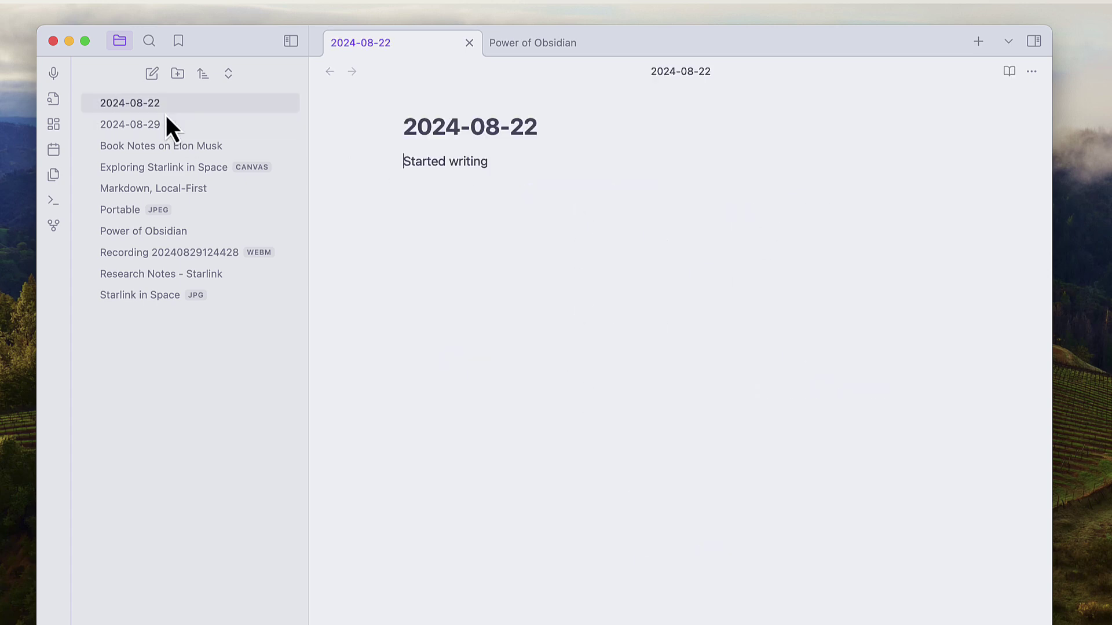
{"action": "left_click", "coordinate": [168, 124]}
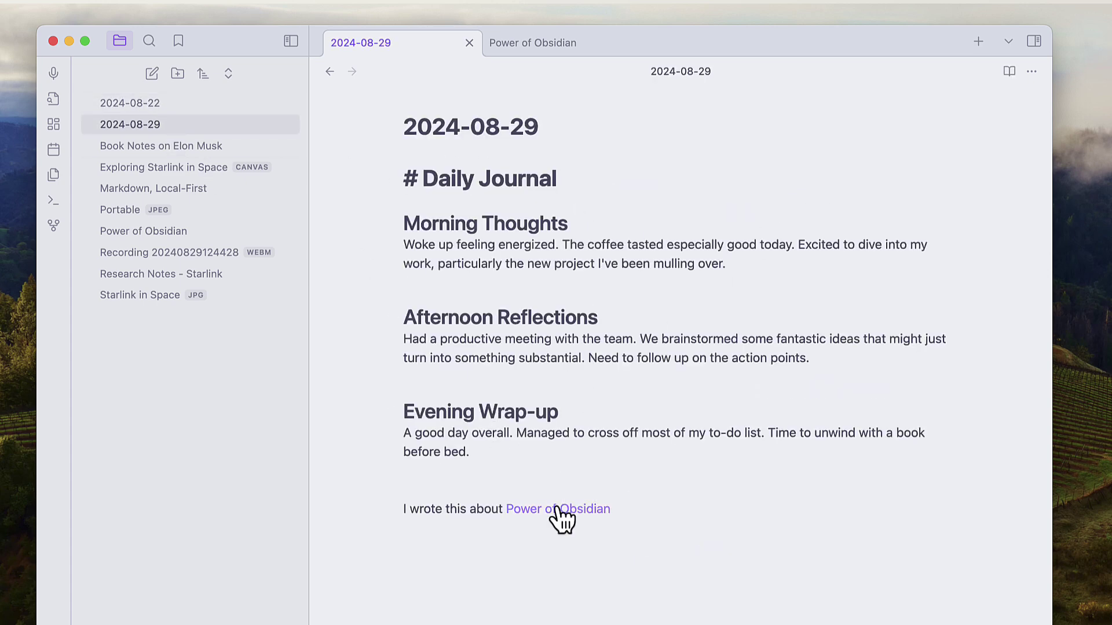
{"action": "left_click", "coordinate": [189, 293]}
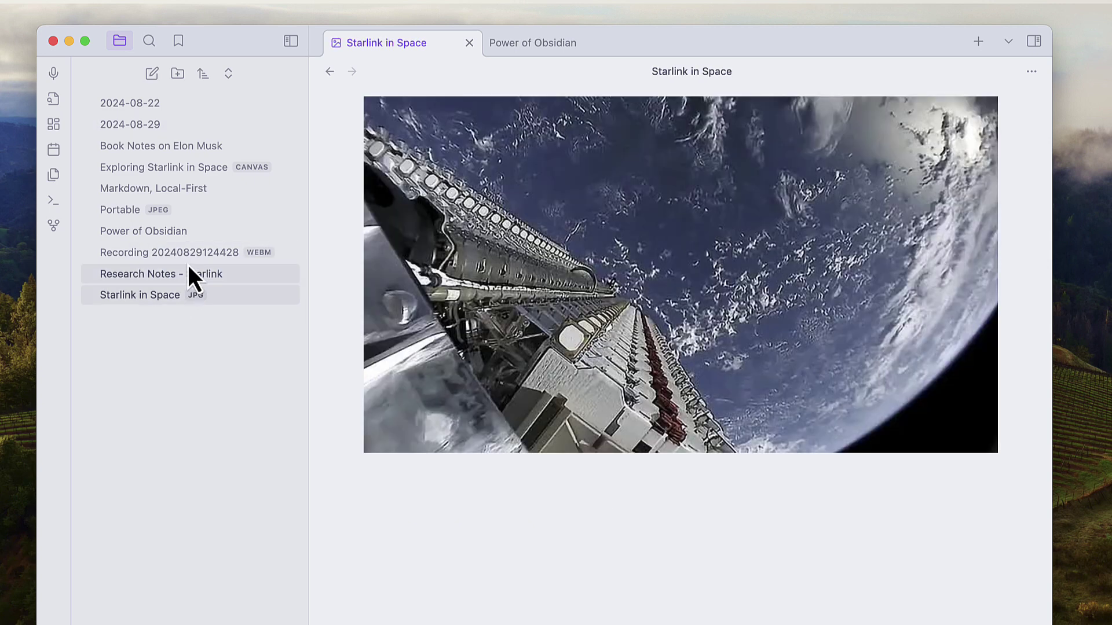
- Open the Power of Obsidian note and check its embedded audio clip's playback options
{"action": "left_click", "coordinate": [185, 234]}
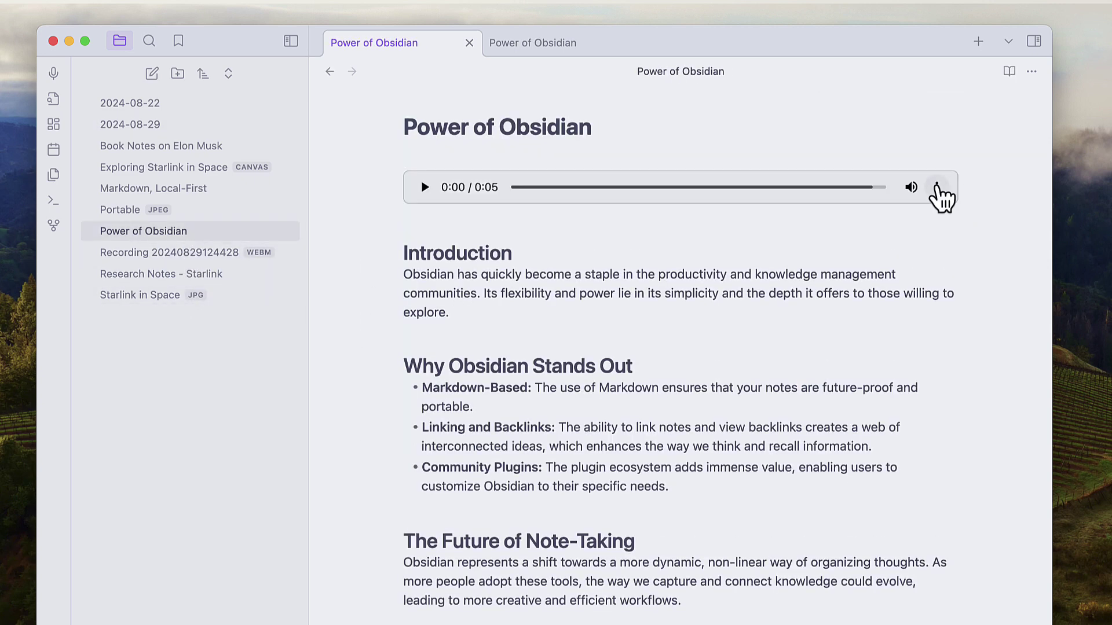
{"action": "left_click", "coordinate": [936, 188]}
{"action": "left_click", "coordinate": [907, 243]}
{"action": "scroll", "coordinate": [764, 323], "scroll_direction": "down", "scroll_amount": 5}
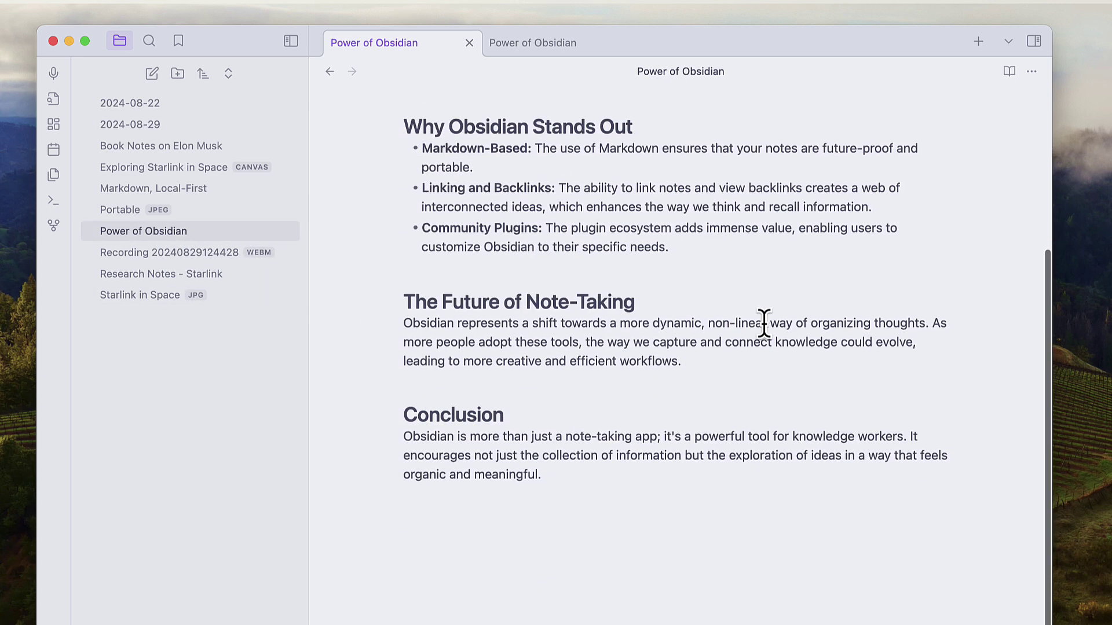
{"action": "scroll", "coordinate": [671, 320], "scroll_direction": "up", "scroll_amount": 5}
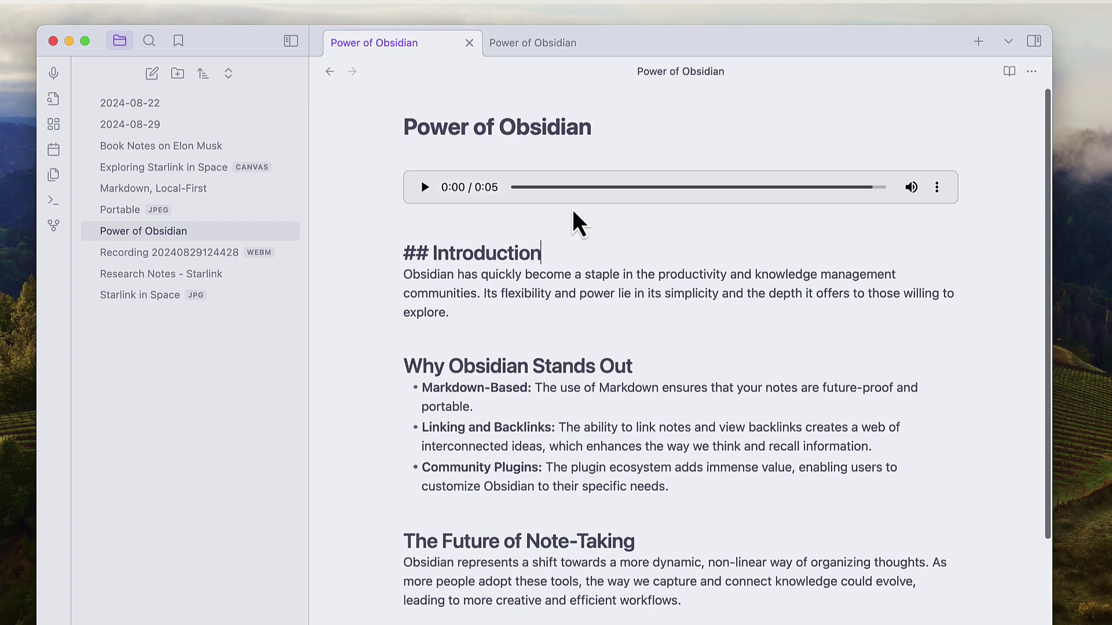
- Open the Sunsama review page on Toolfinder
{"action": "left_click", "coordinate": [149, 40]}
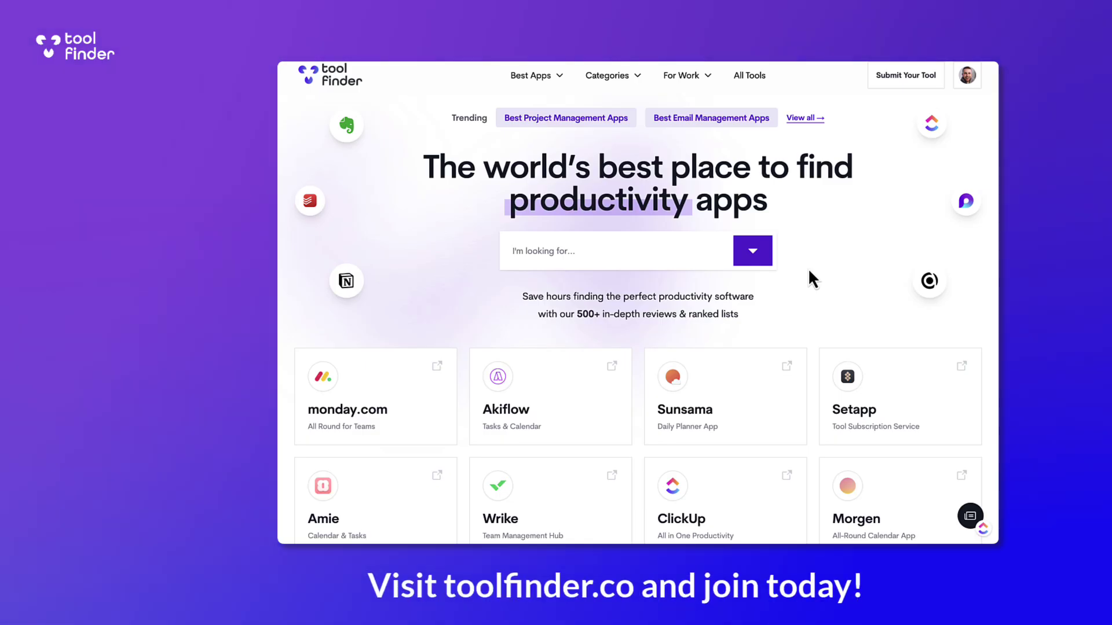
{"action": "scroll", "coordinate": [692, 359], "scroll_direction": "down", "scroll_amount": 2}
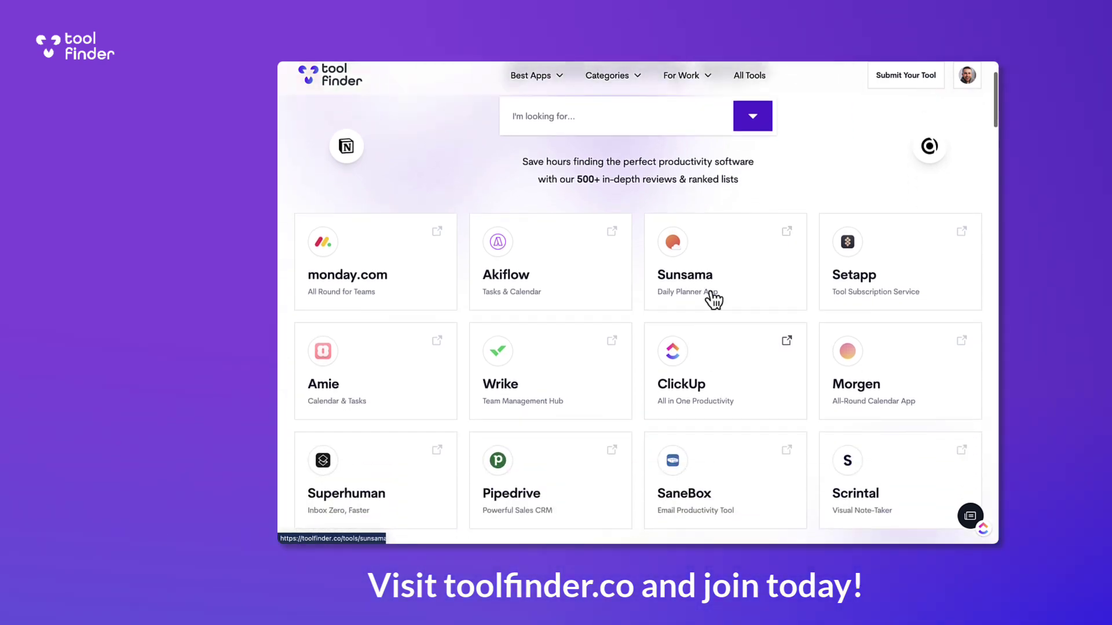
{"action": "left_click", "coordinate": [715, 297]}
- Scroll through the Sunsama review and the Project Management Software listing
{"action": "scroll", "coordinate": [1007, 227], "scroll_direction": "down", "scroll_amount": 10}
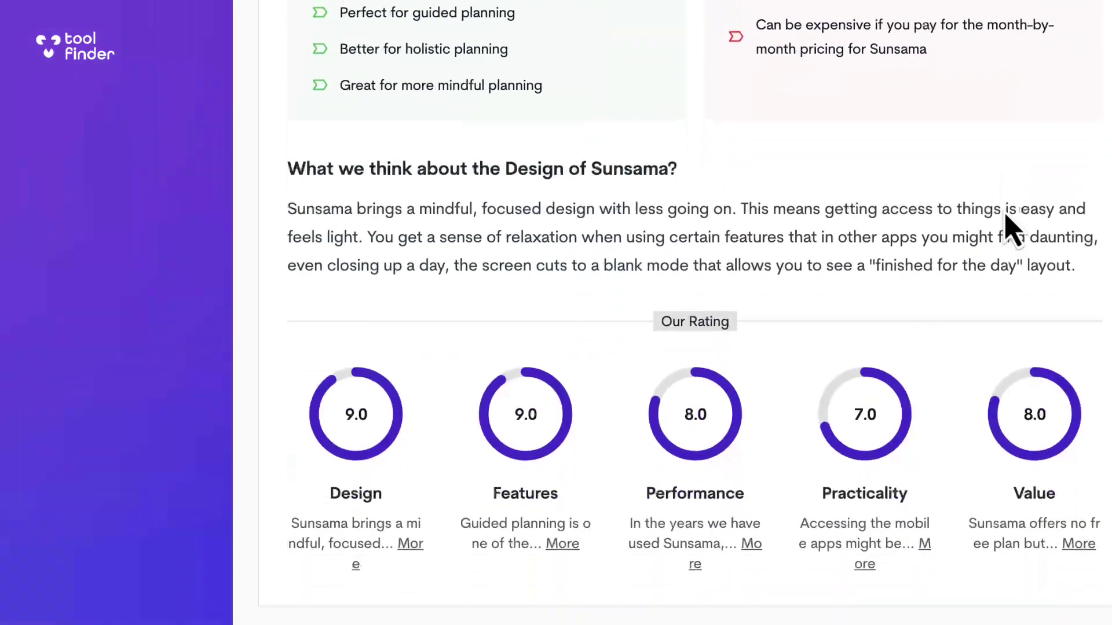
{"action": "scroll", "coordinate": [1006, 215], "scroll_direction": "down", "scroll_amount": 12}
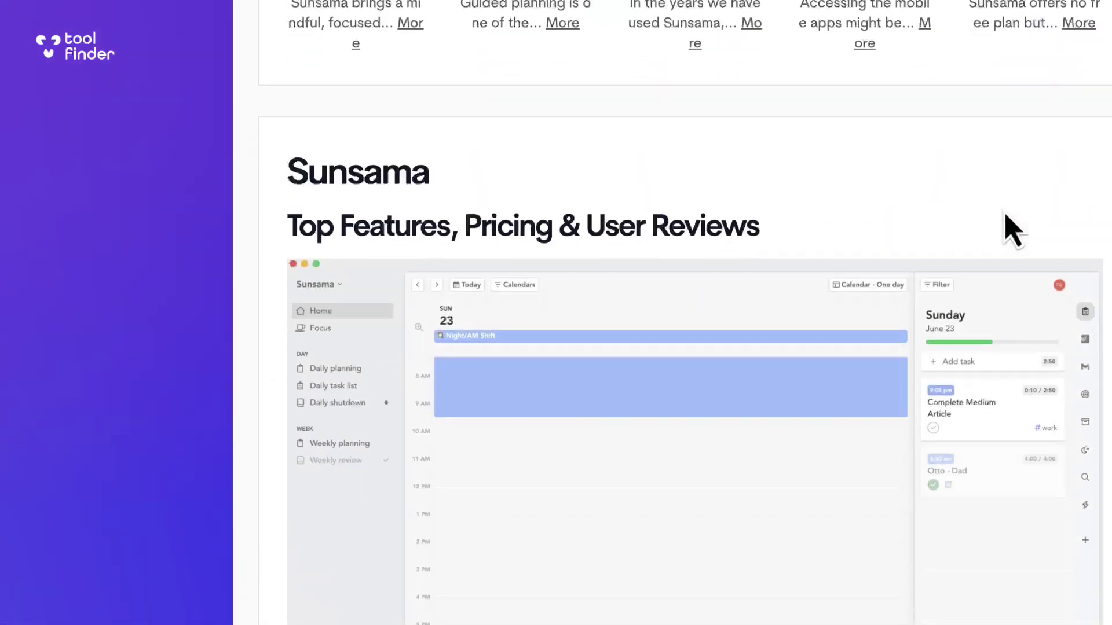
{"action": "scroll", "coordinate": [1006, 215], "scroll_direction": "up", "scroll_amount": 14}
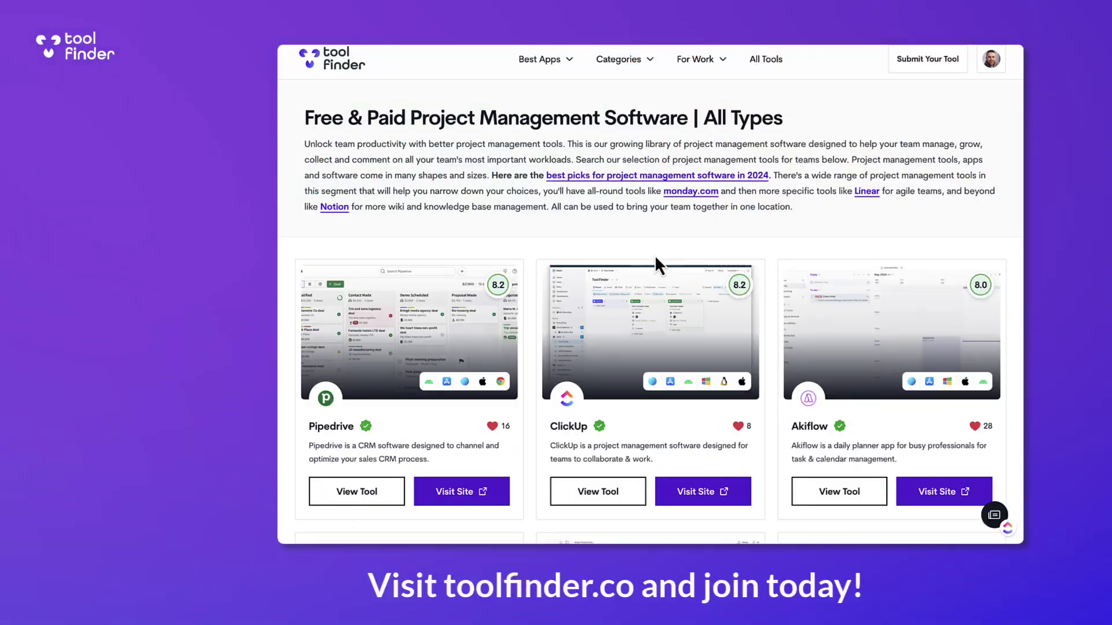
{"action": "scroll", "coordinate": [654, 258], "scroll_direction": "down", "scroll_amount": 8}
{"action": "scroll", "coordinate": [655, 262], "scroll_direction": "down", "scroll_amount": 3}
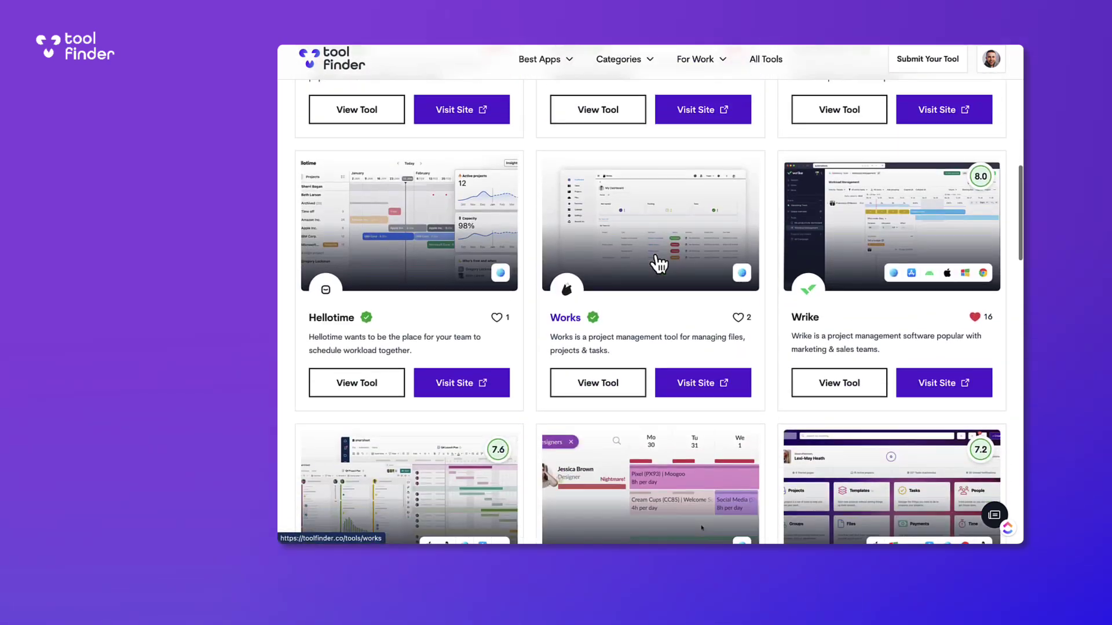